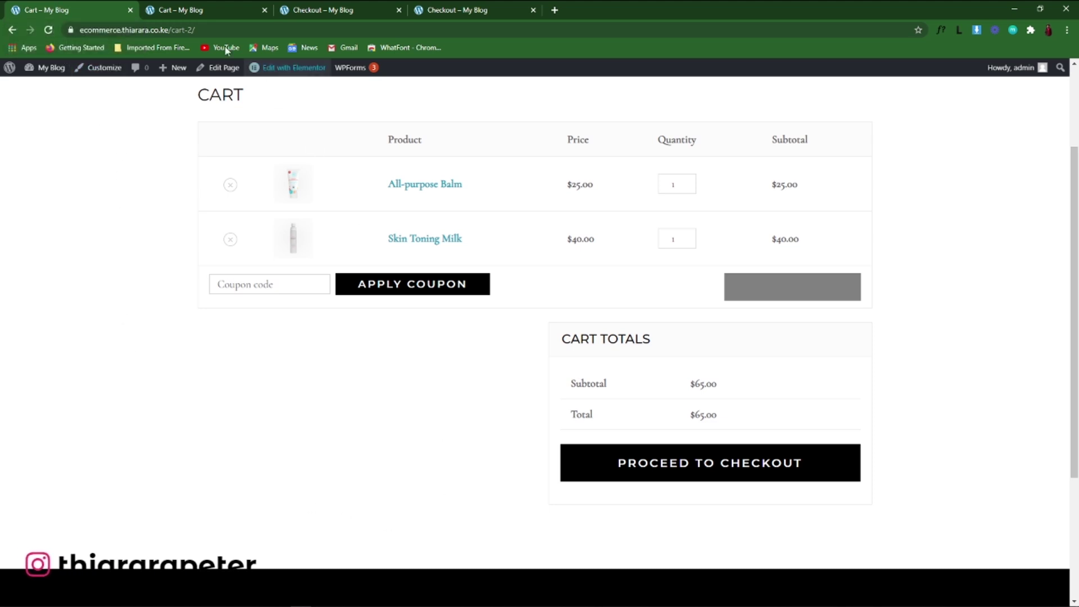
- Compare the classic cart and checkout pages with their redesigned block versions across the open tabs
left_click(198, 8)
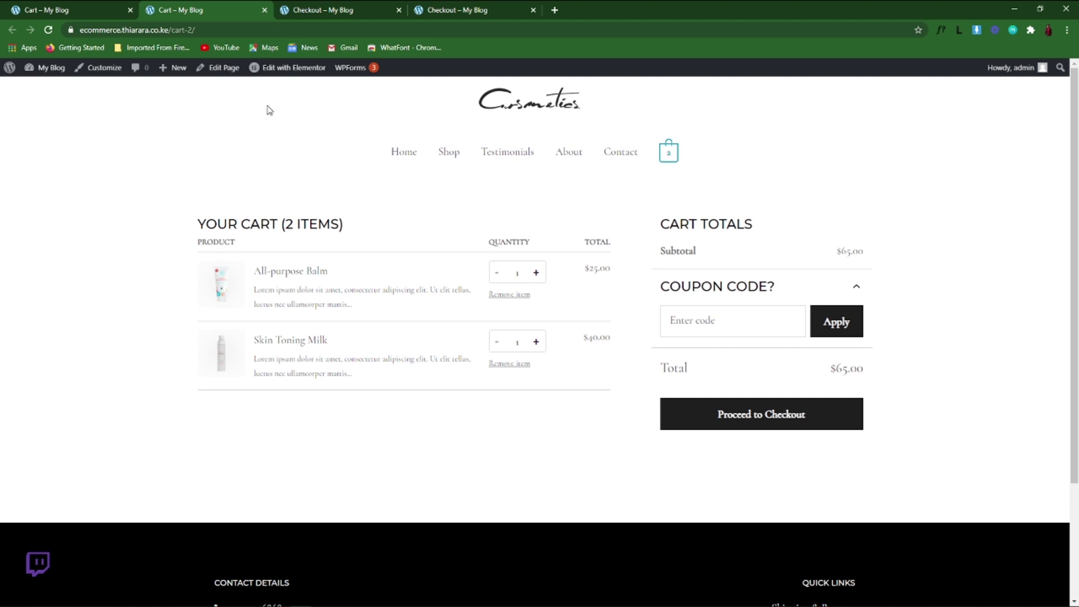
left_click(313, 10)
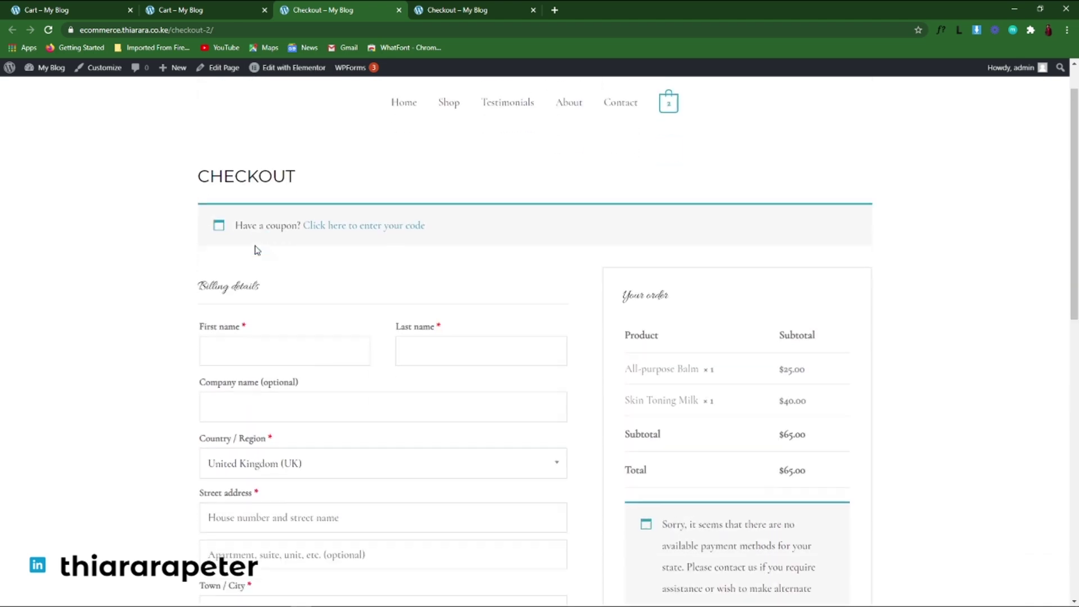
scroll(197, 250, "down", 5)
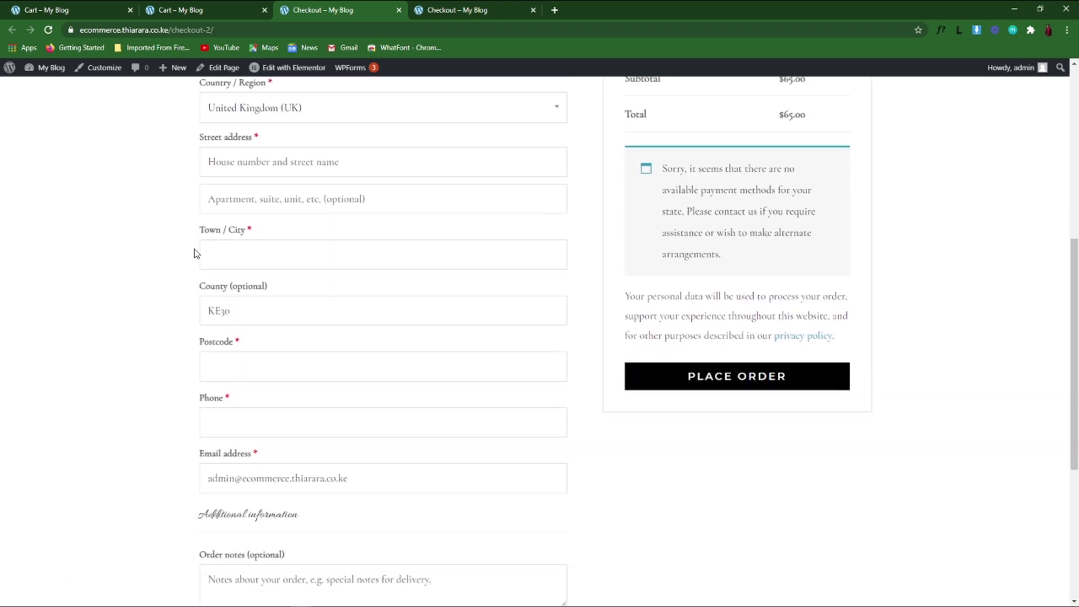
scroll(287, 194, "up", 7)
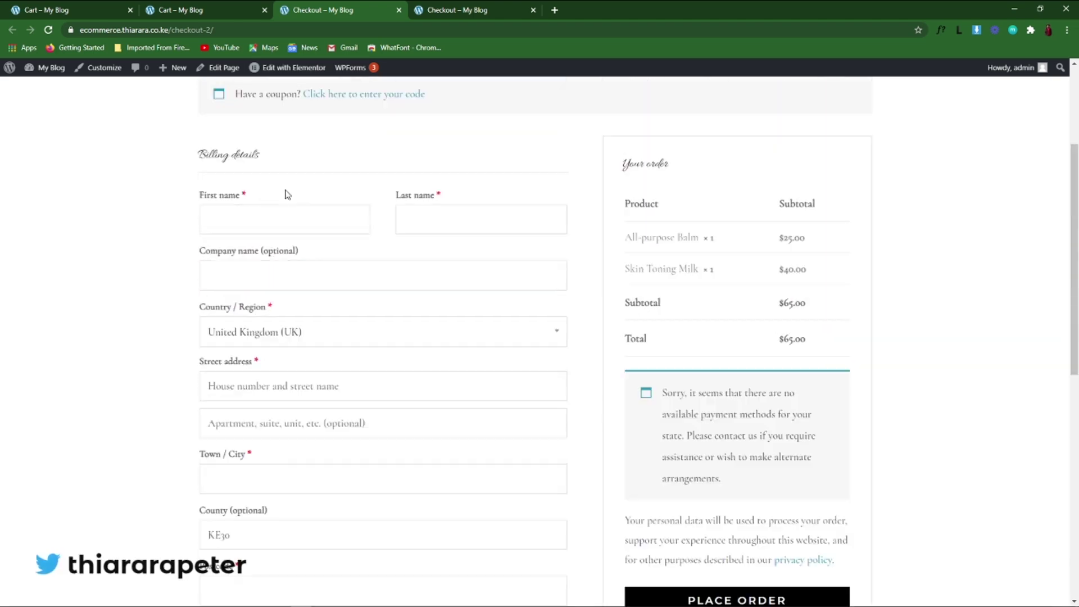
left_click(456, 12)
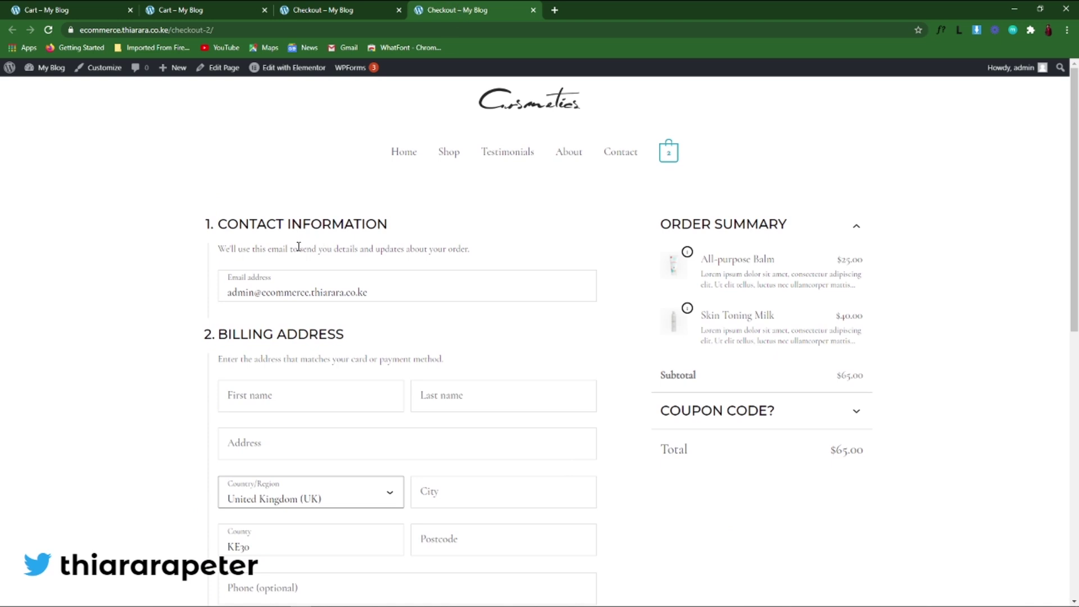
scroll(299, 247, "down", 5)
scroll(258, 249, "down", 5)
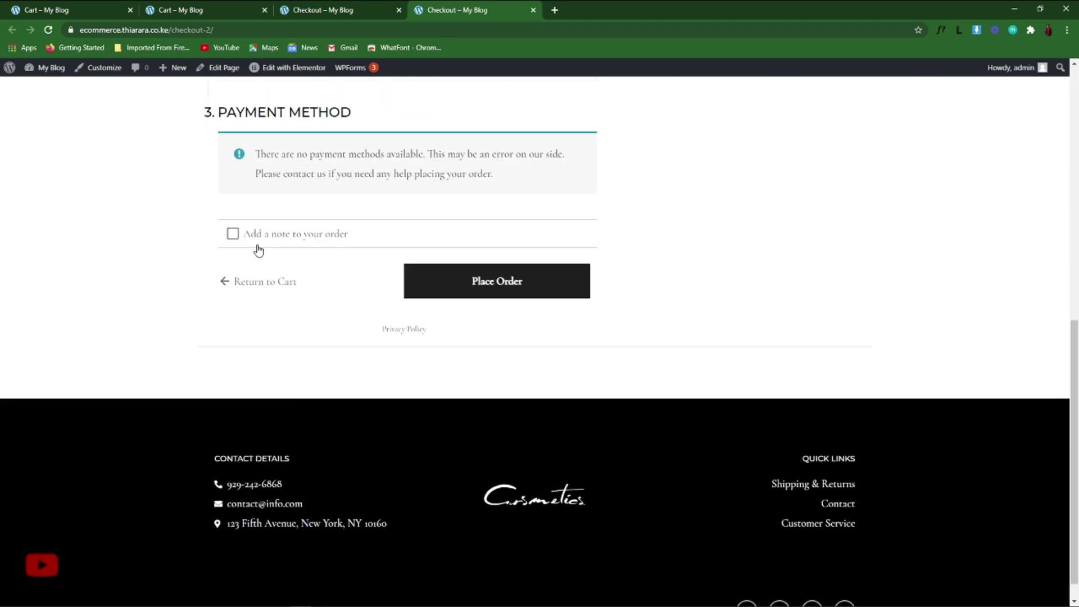
scroll(258, 247, "up", 10)
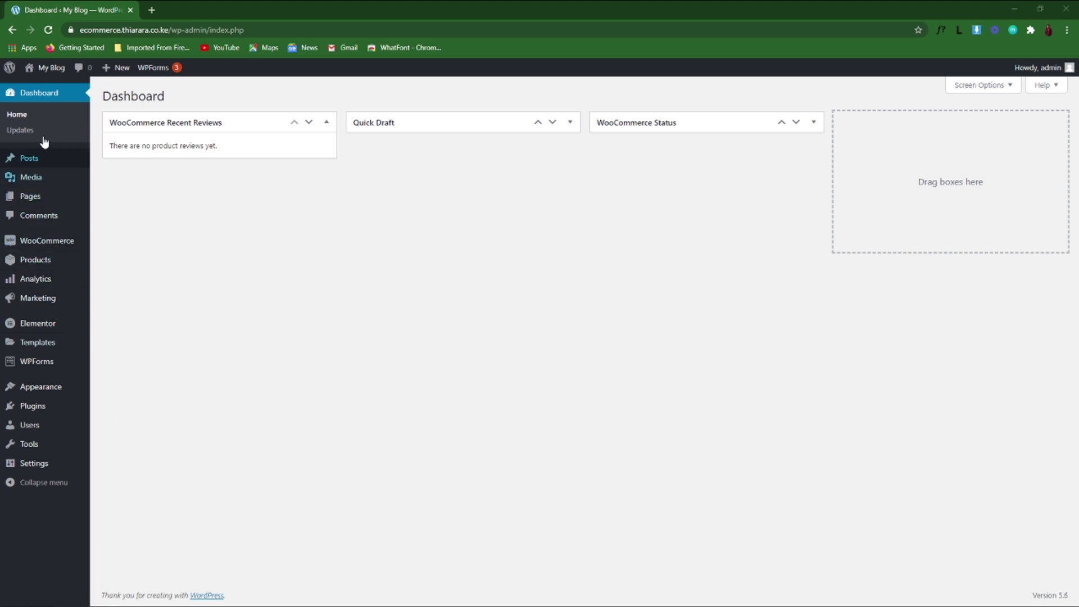
- Search for "WooCommerce Blocks" among the plugins available to add to the site
mouse_move(31, 420)
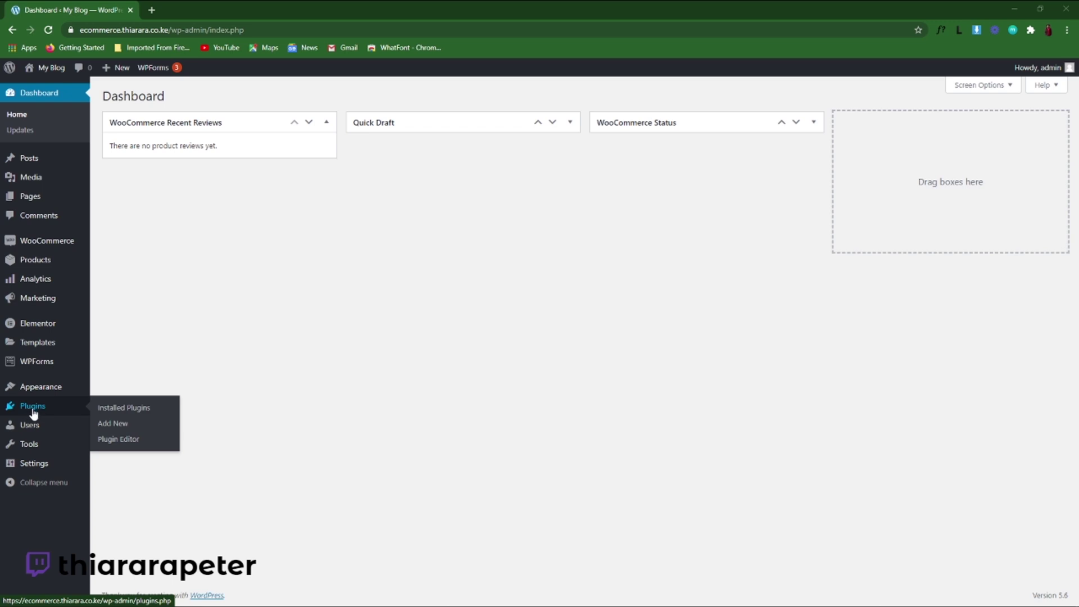
left_click(115, 425)
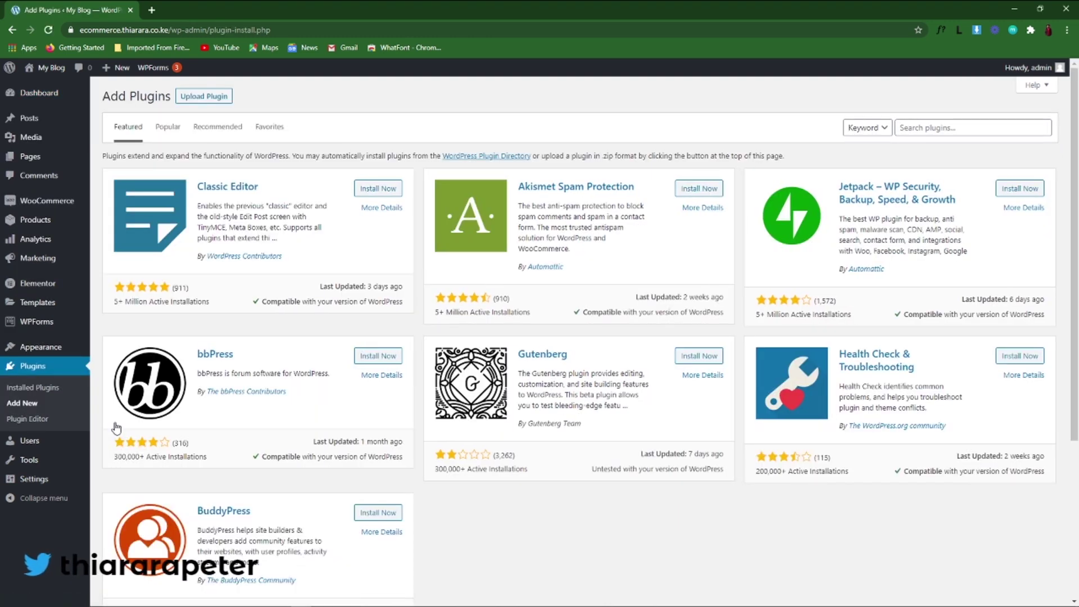
mouse_move(25, 207)
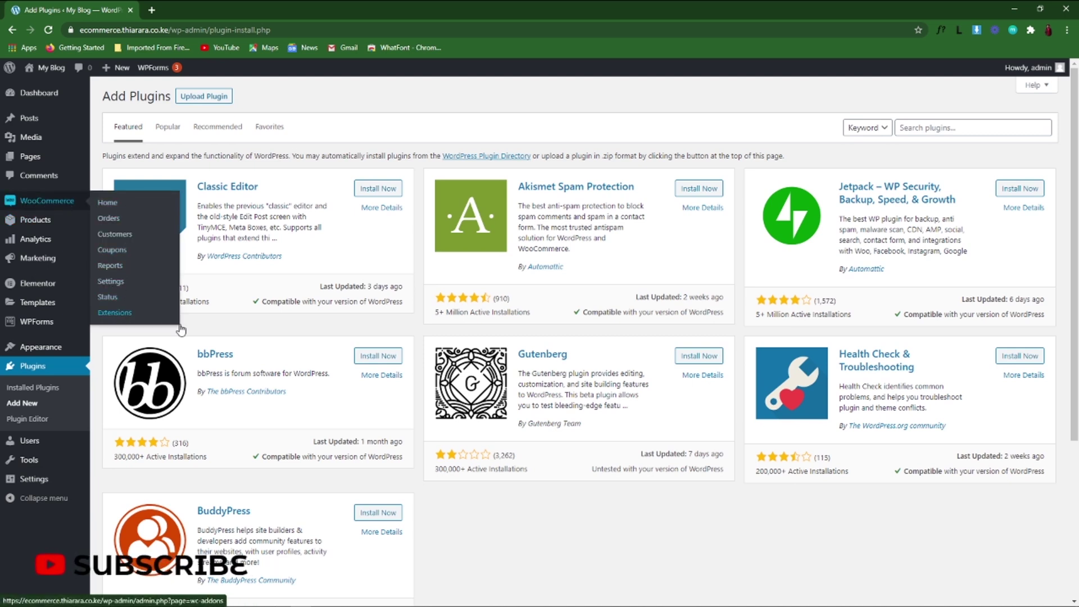
left_click(926, 129)
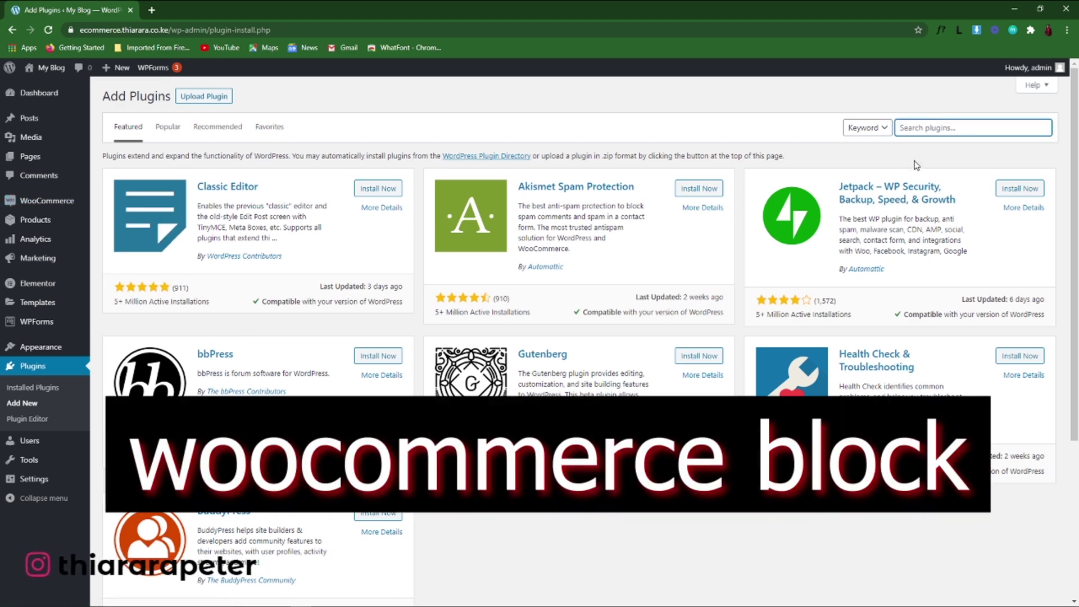
type("WooCommerce Blocks")
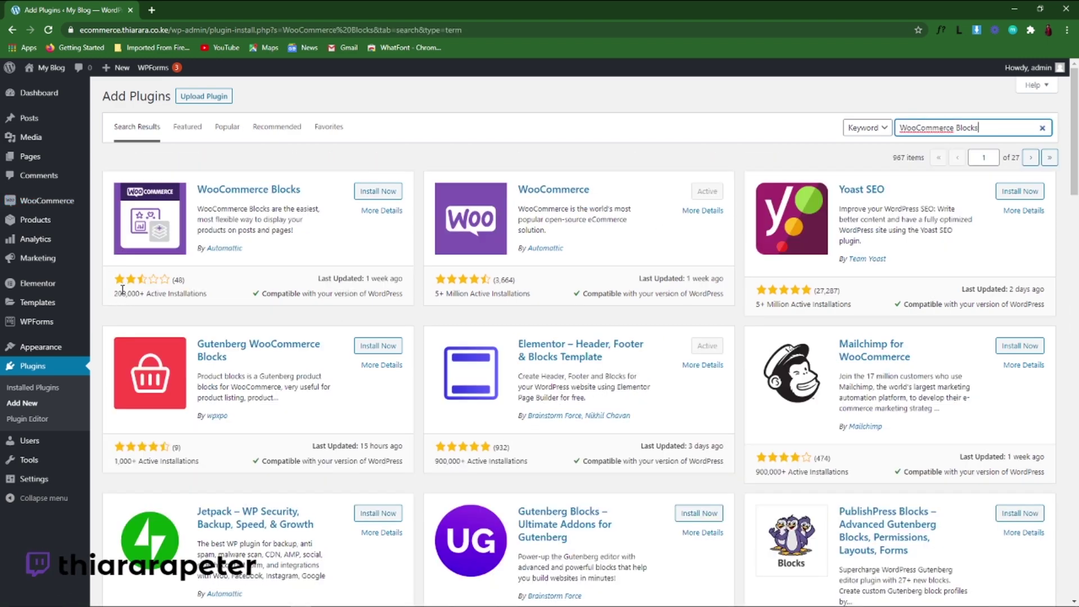
- Install and activate the WooCommerce Blocks plugin by Automattic
left_click(144, 284)
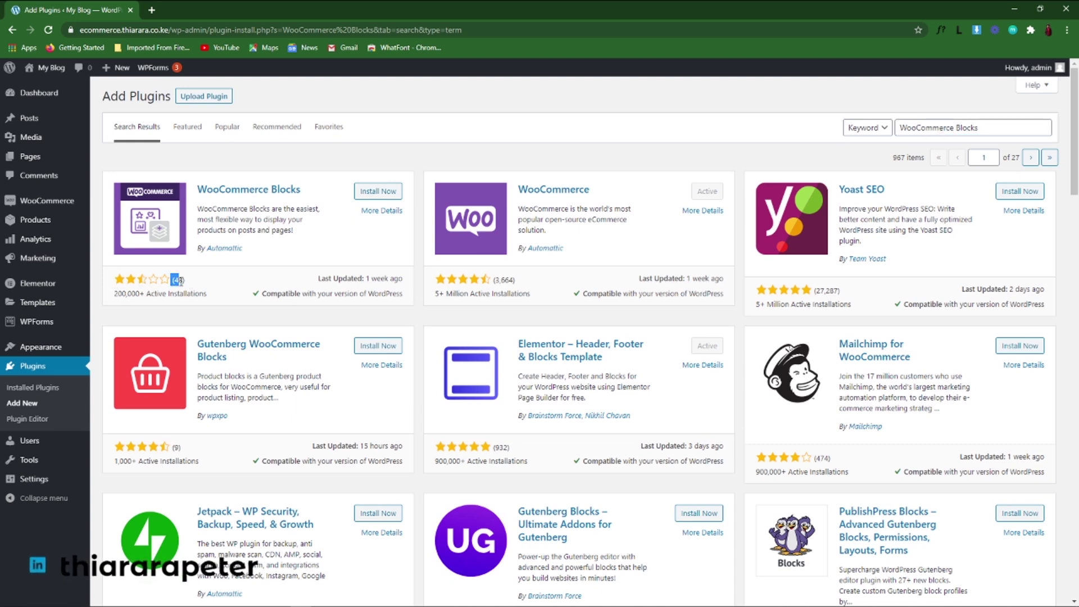
left_click_drag(171, 279, 153, 293)
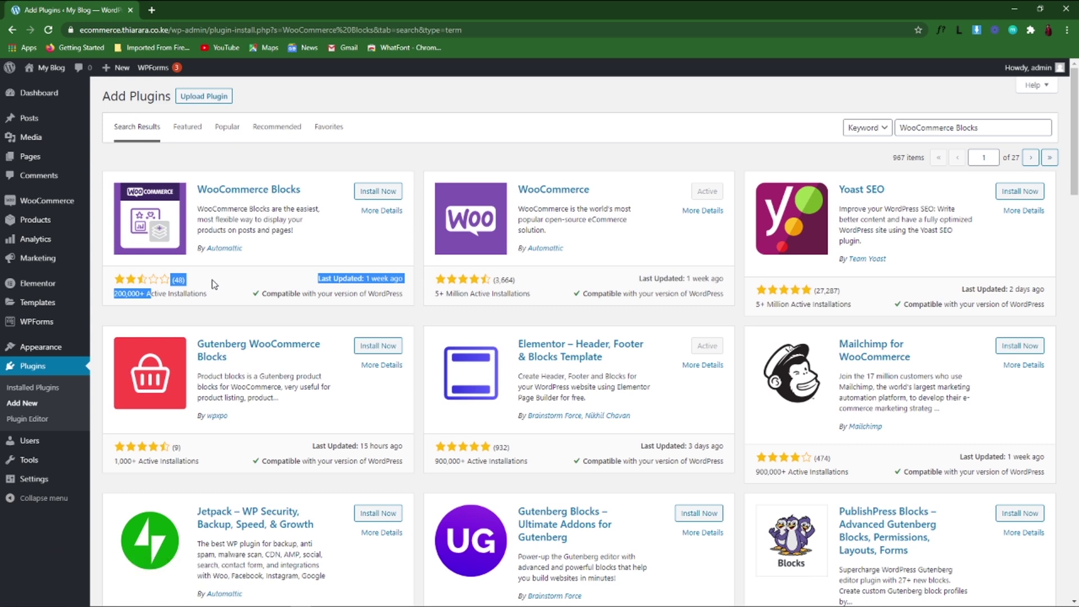
left_click_drag(243, 248, 215, 262)
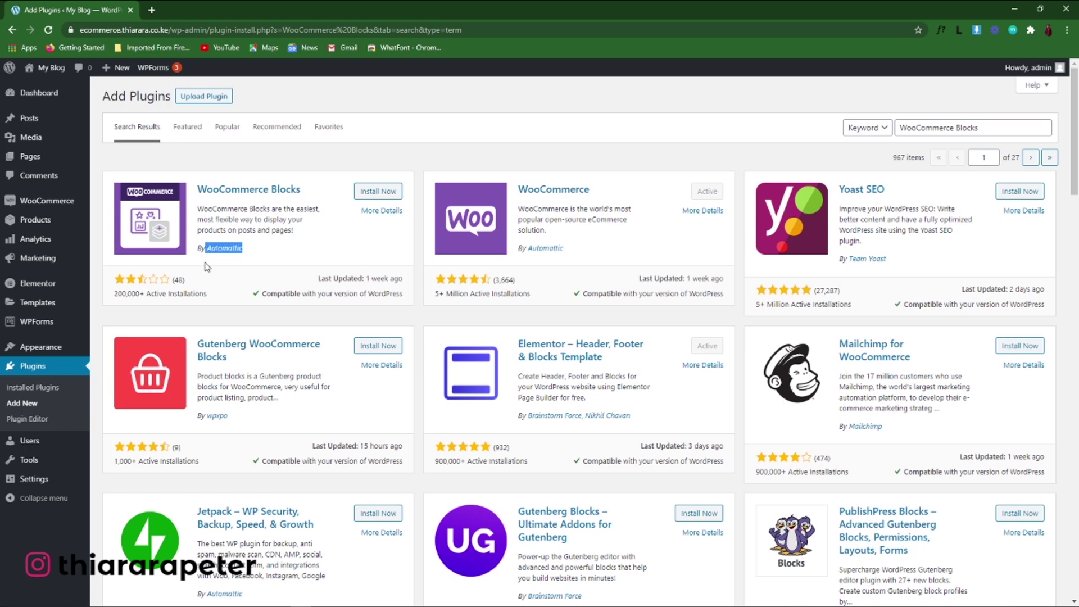
left_click(277, 249)
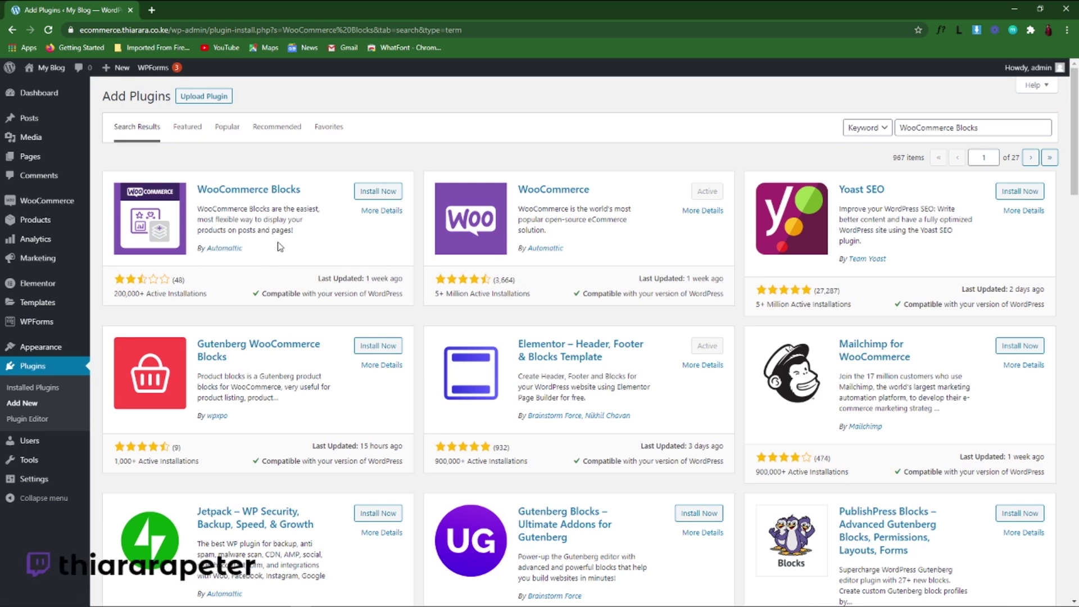
left_click(380, 191)
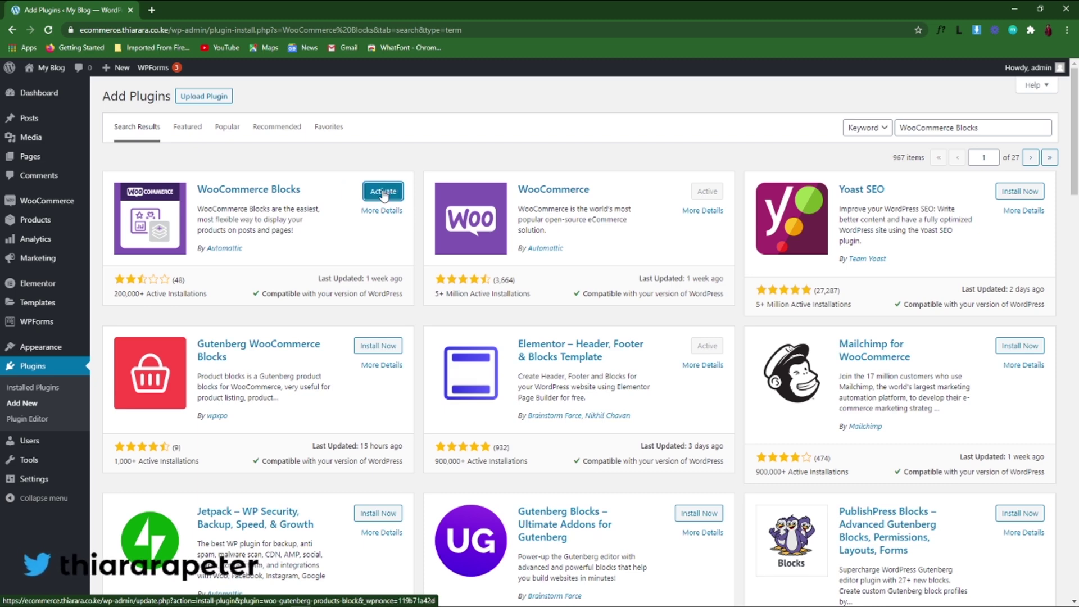
left_click(383, 192)
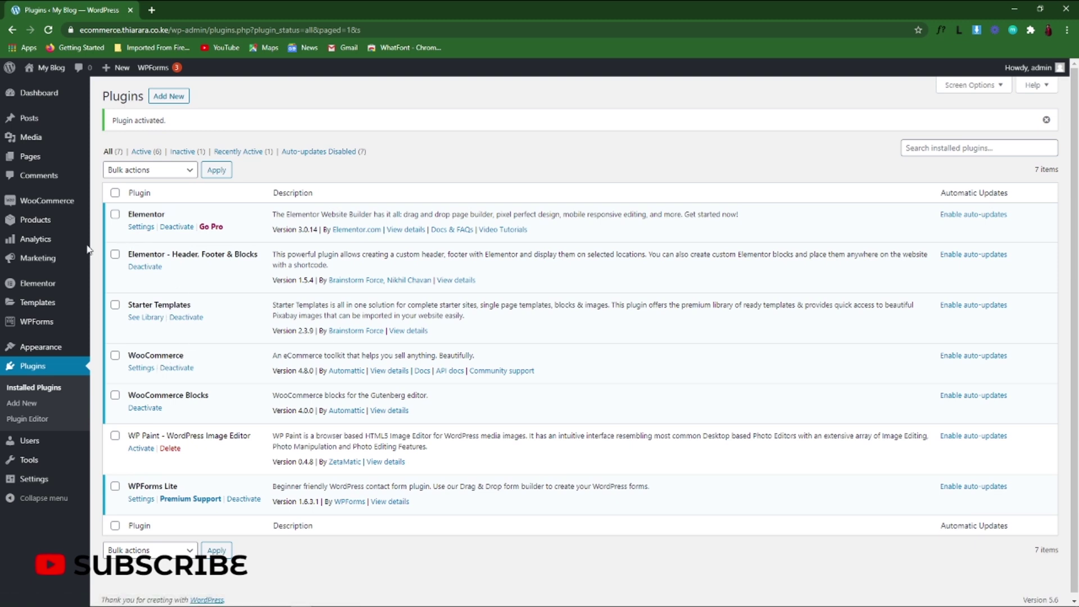
- Open the list of all site pages and bring up the live site in a separate browser tab
mouse_move(31, 156)
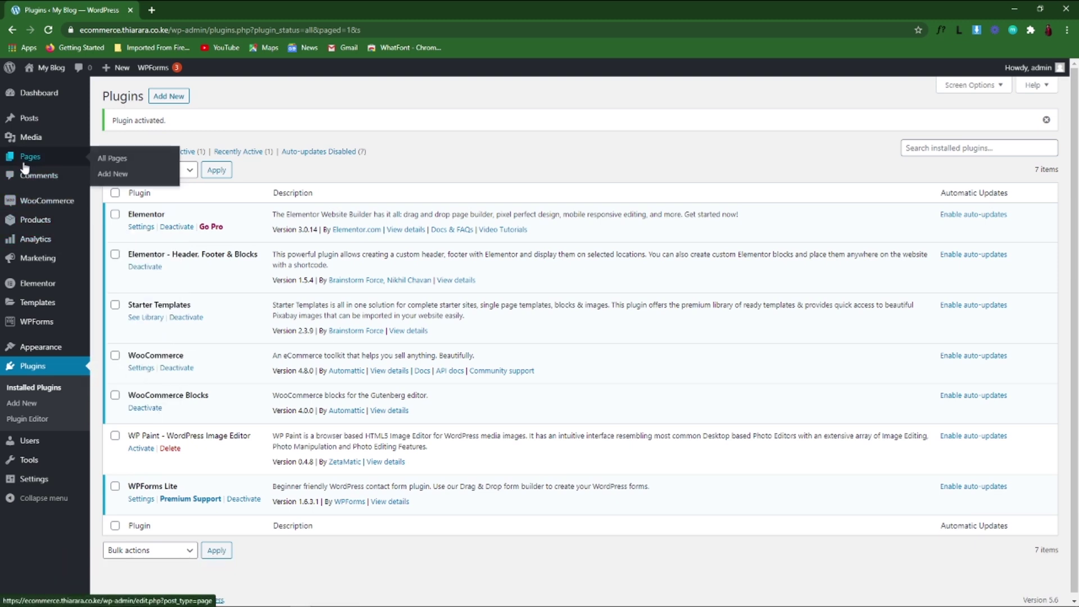
left_click(114, 159)
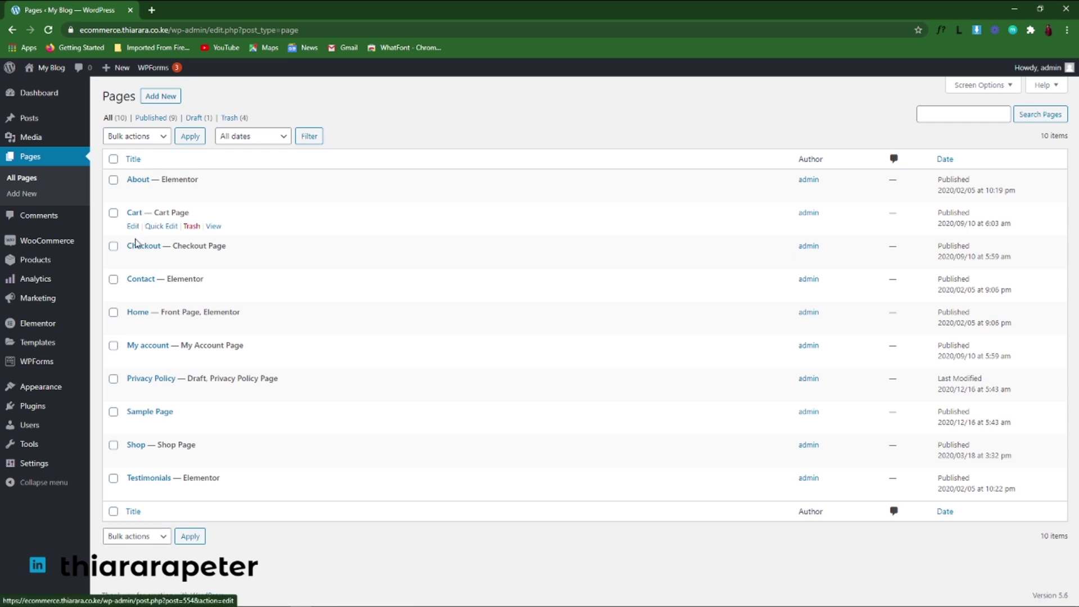
mouse_move(49, 72)
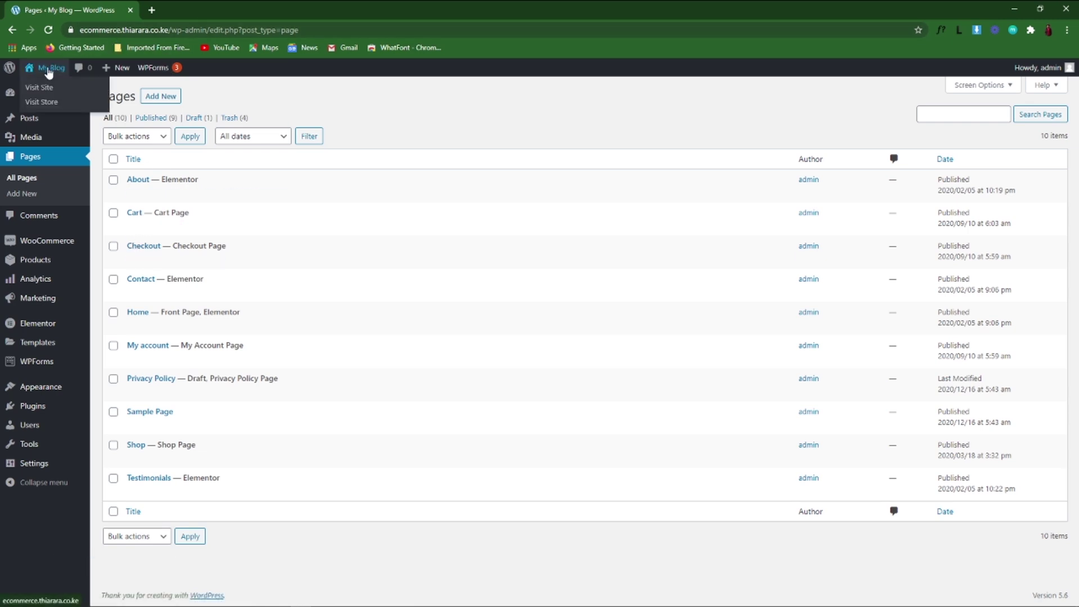
right_click(40, 93)
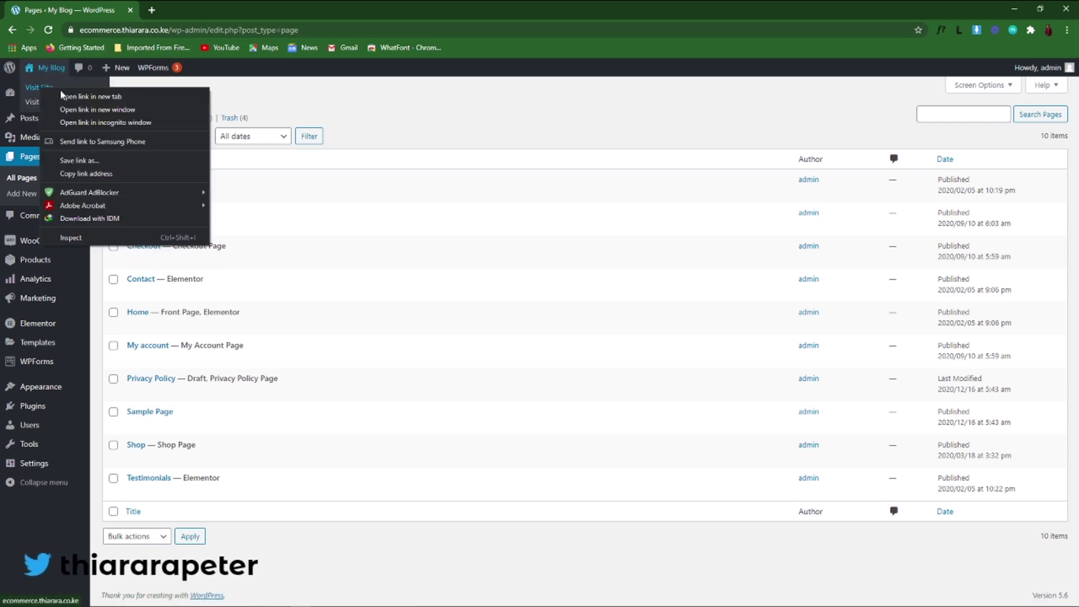
left_click(68, 99)
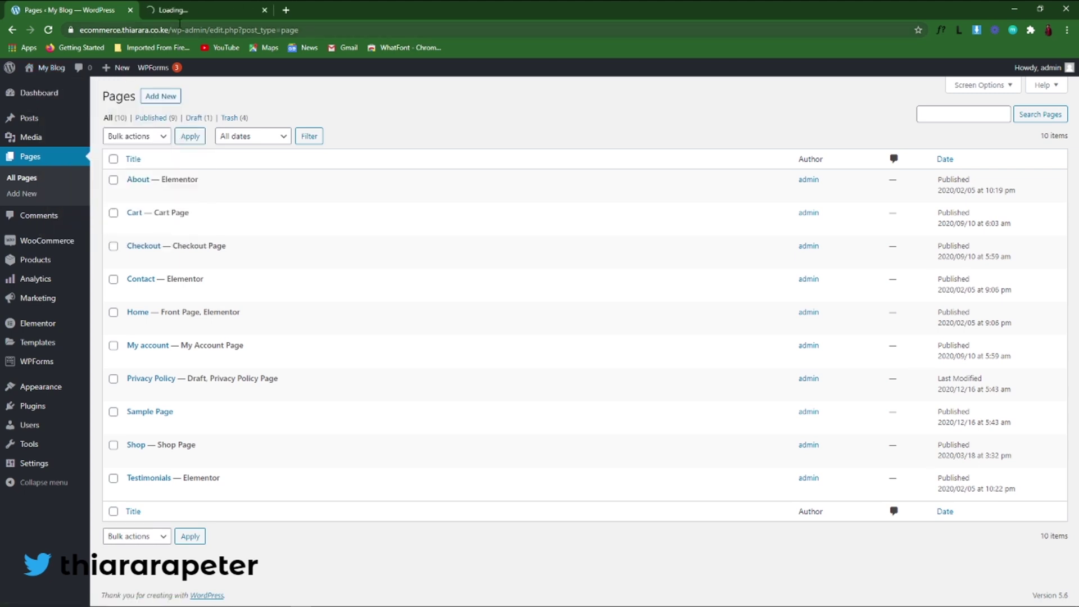
left_click(185, 10)
- View the store's cart page and open its checkout page in another browser tab
mouse_move(668, 153)
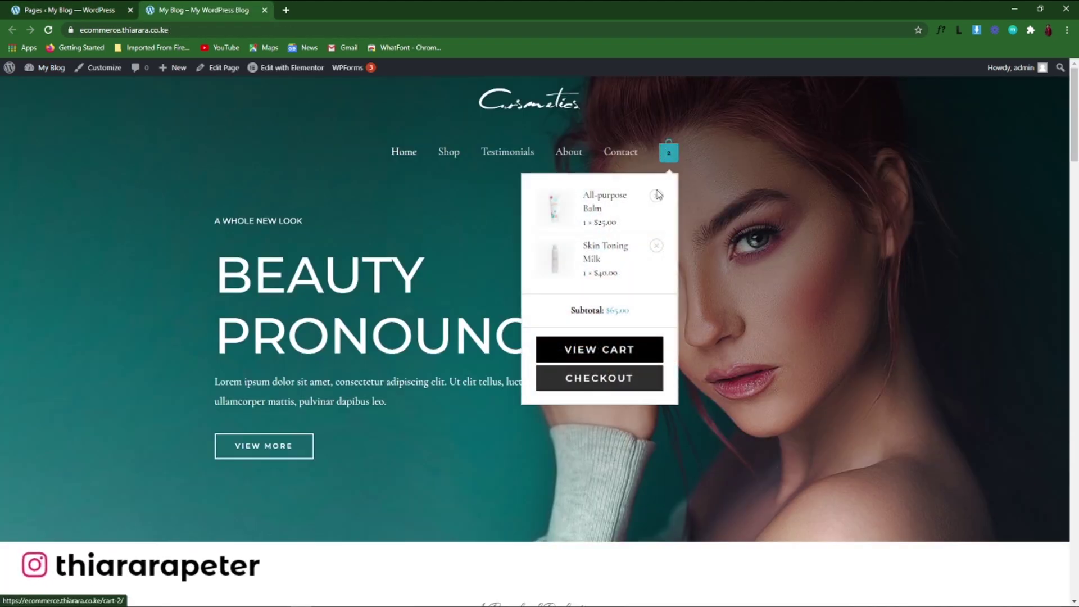
left_click(599, 350)
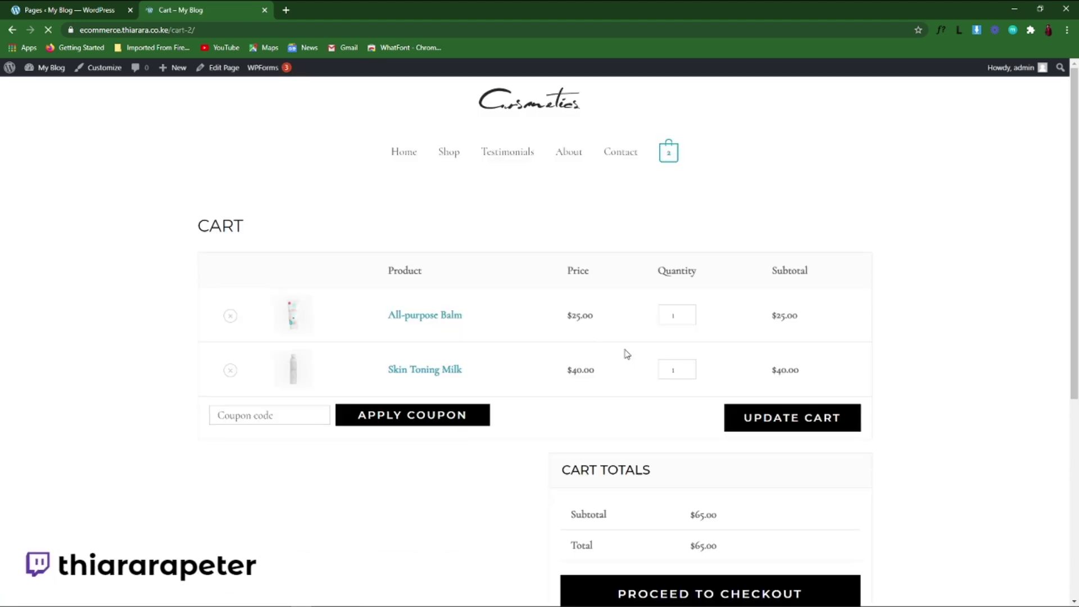
scroll(627, 354, "down", 2)
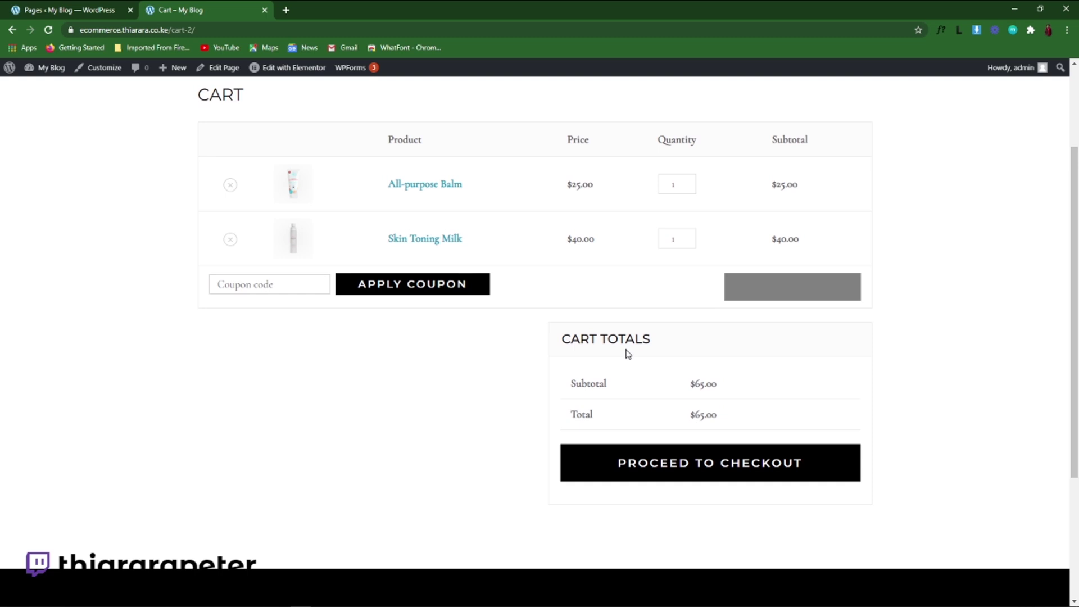
right_click(669, 460)
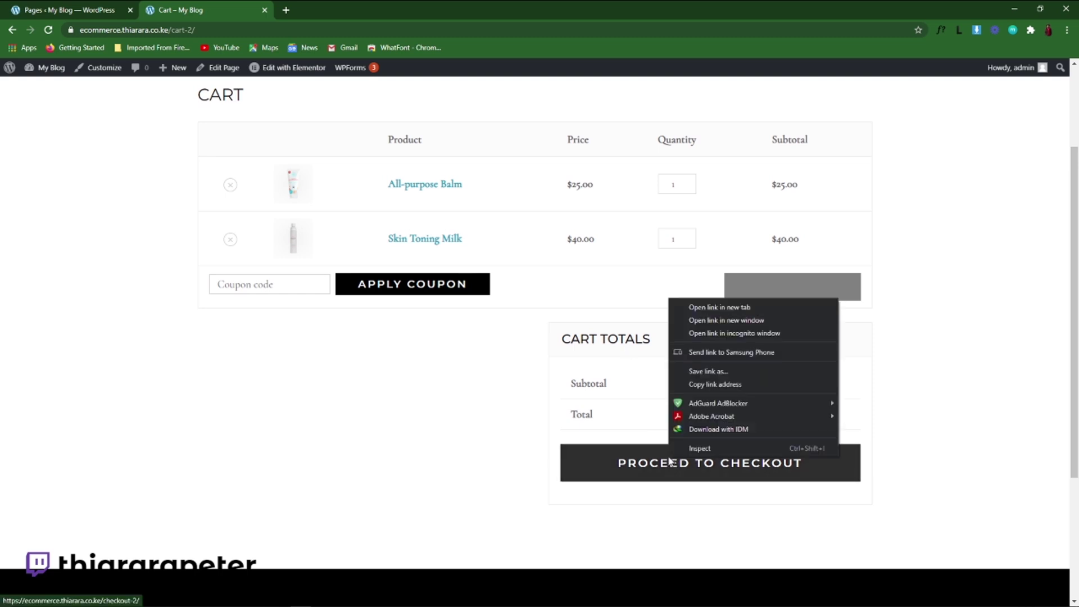
left_click(718, 307)
- Examine the current layouts of the cart and checkout pages and return to the admin list of pages
scroll(228, 300, "up", 2)
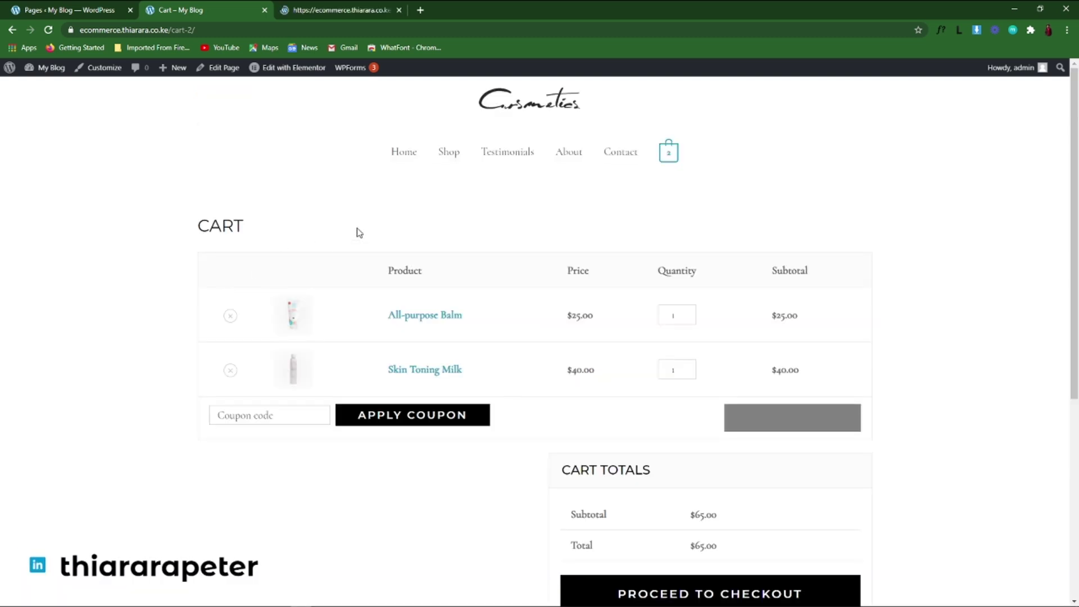
scroll(326, 200, "down", 2)
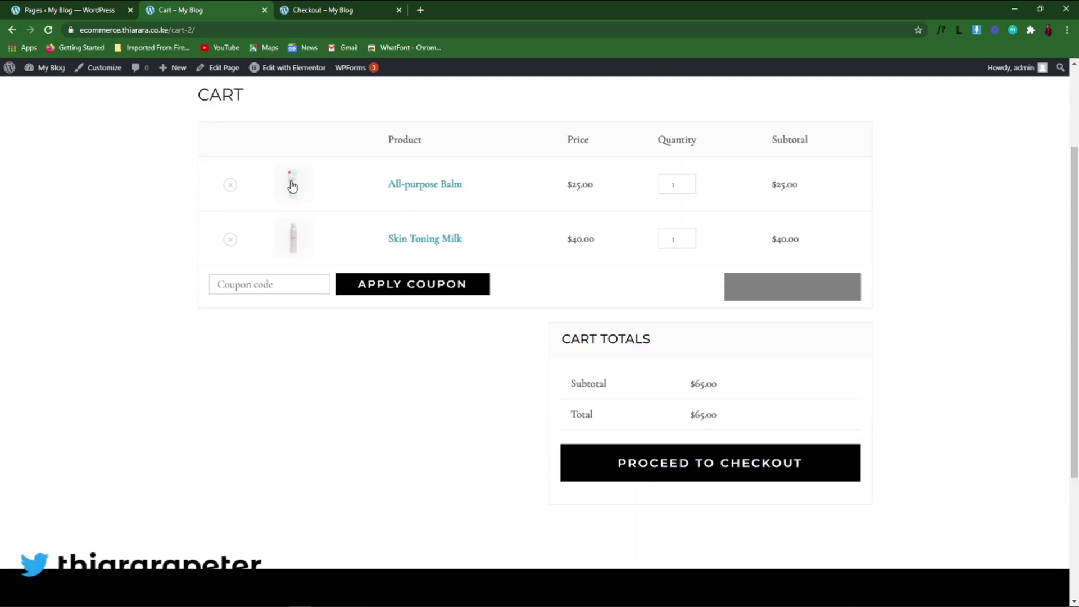
scroll(215, 179, "up", 2)
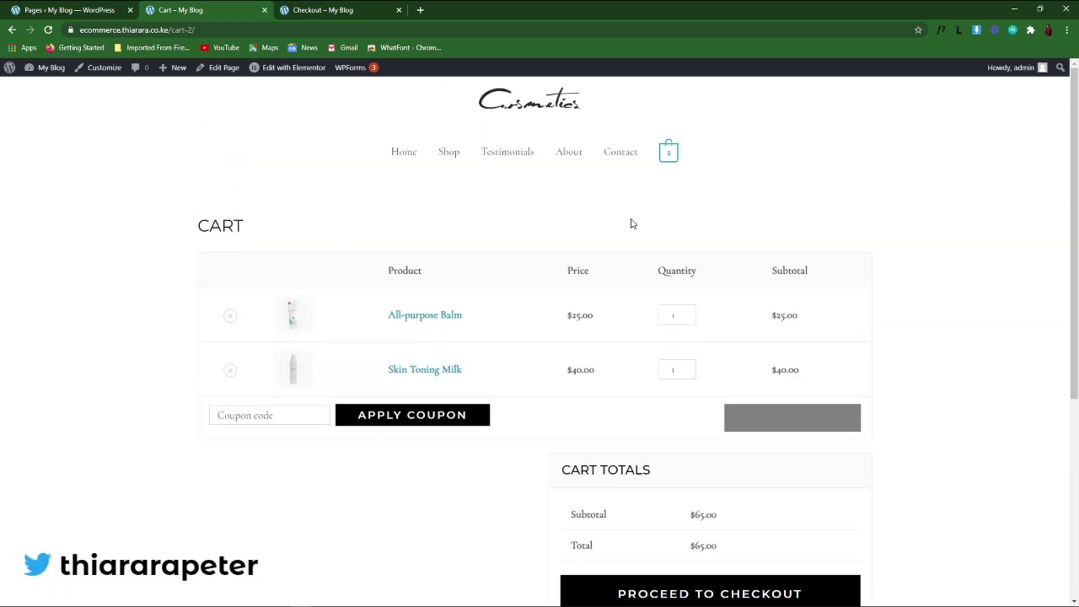
scroll(765, 270, "down", 2)
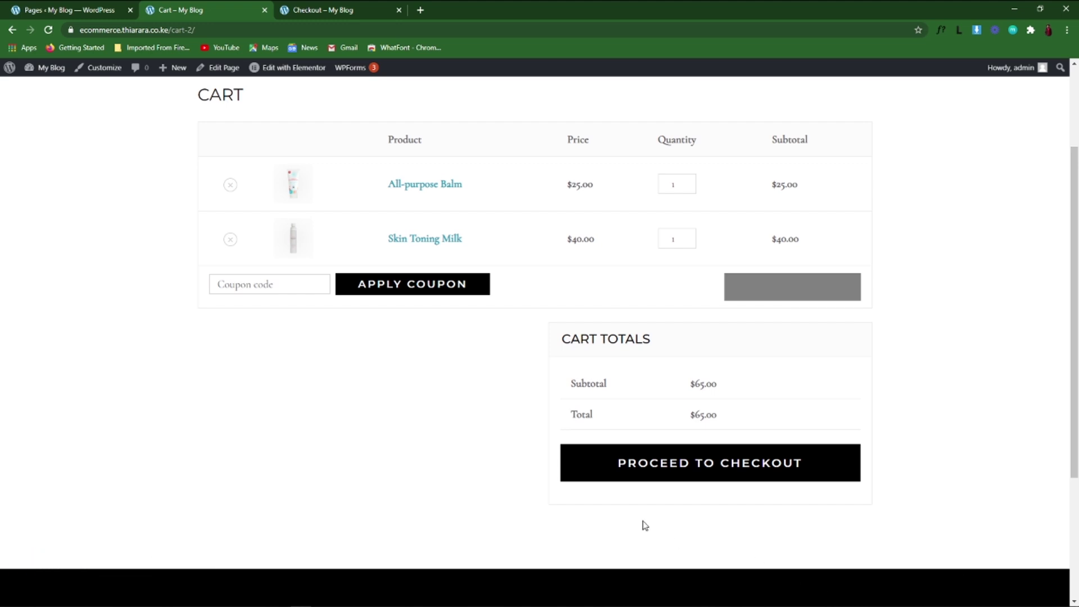
scroll(367, 379, "up", 2)
left_click(317, 10)
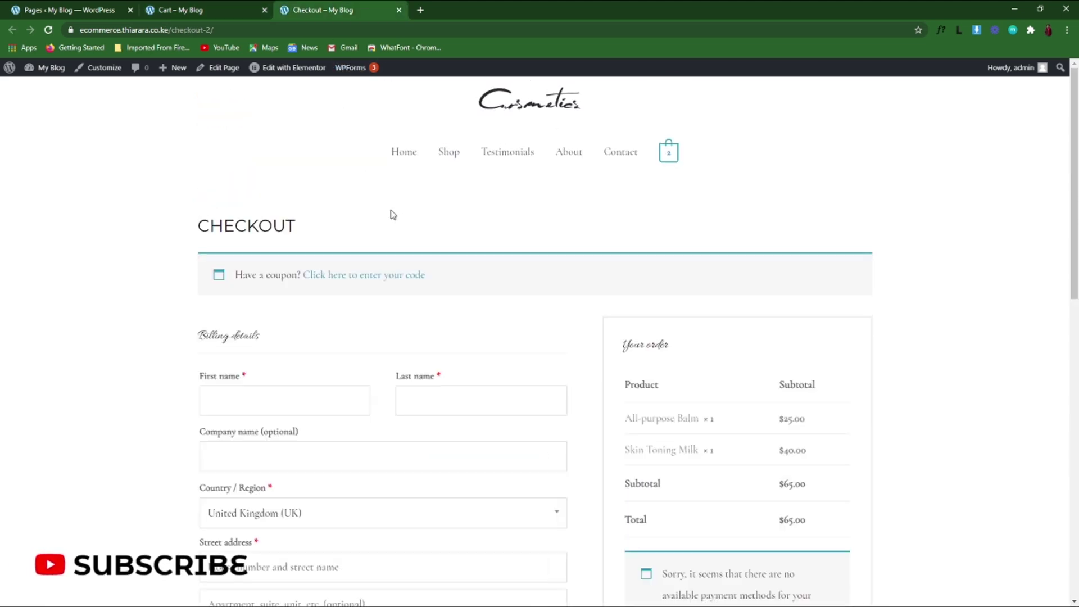
scroll(203, 225, "down", 2)
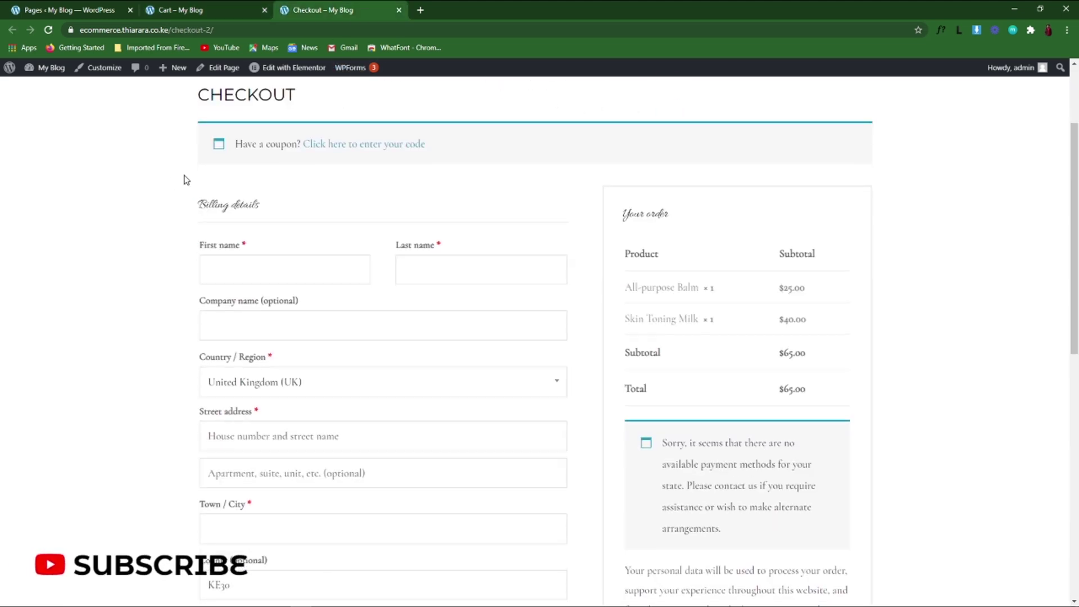
scroll(872, 331, "down", 2)
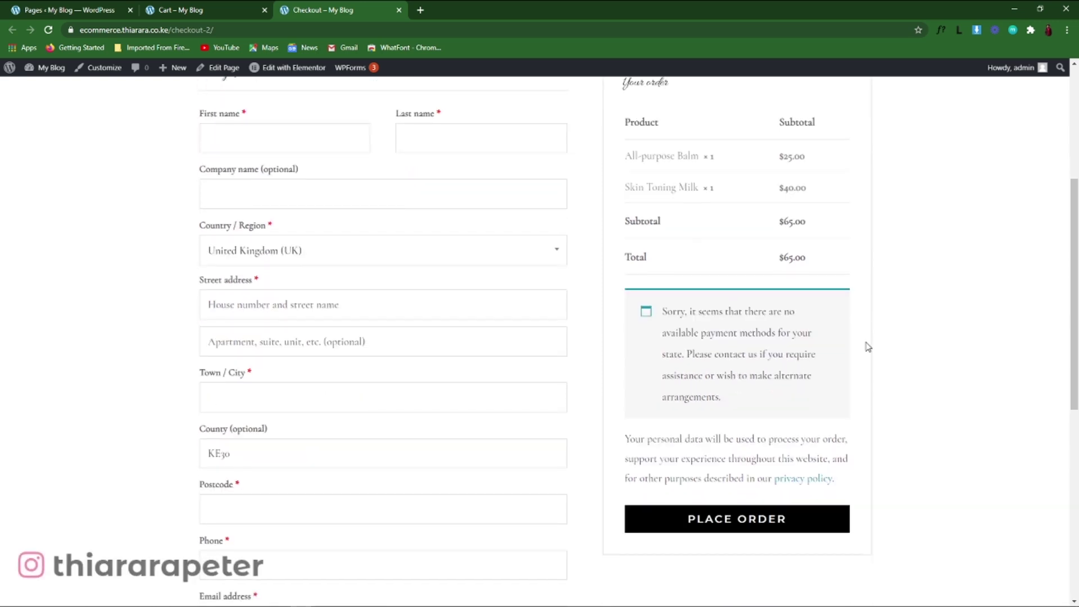
left_click(70, 9)
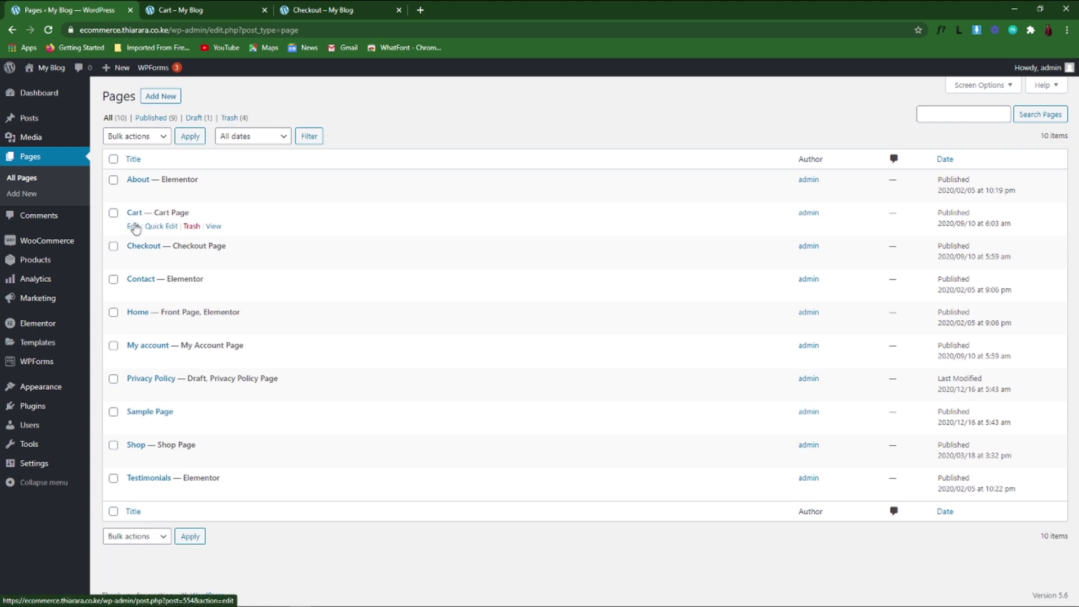
- Open the Cart page for editing and remove its [woocommerce_cart] shortcode block
left_click(133, 227)
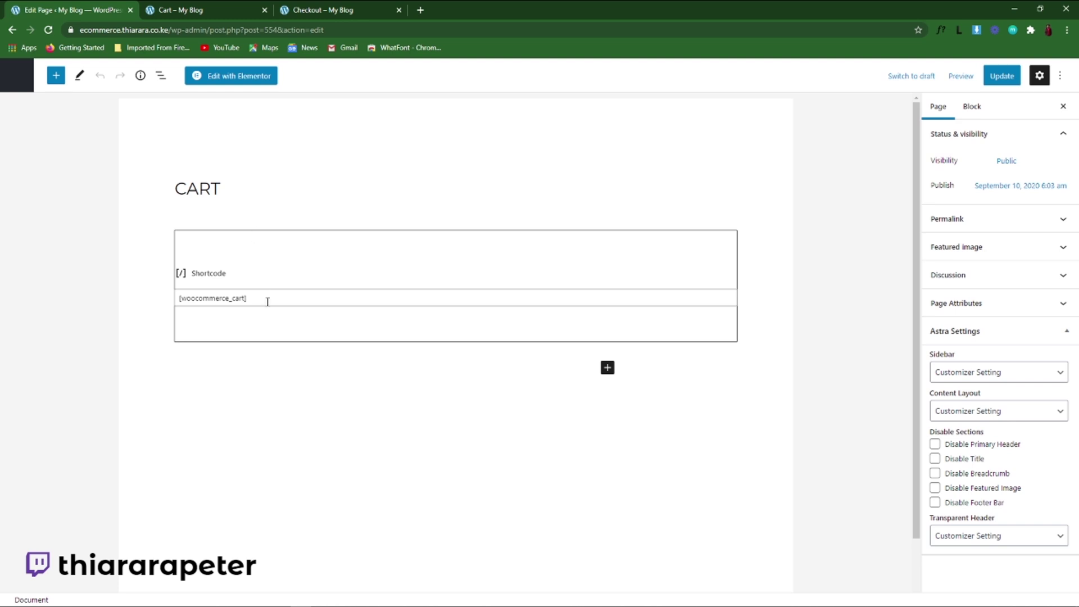
left_click_drag(262, 304, 177, 305)
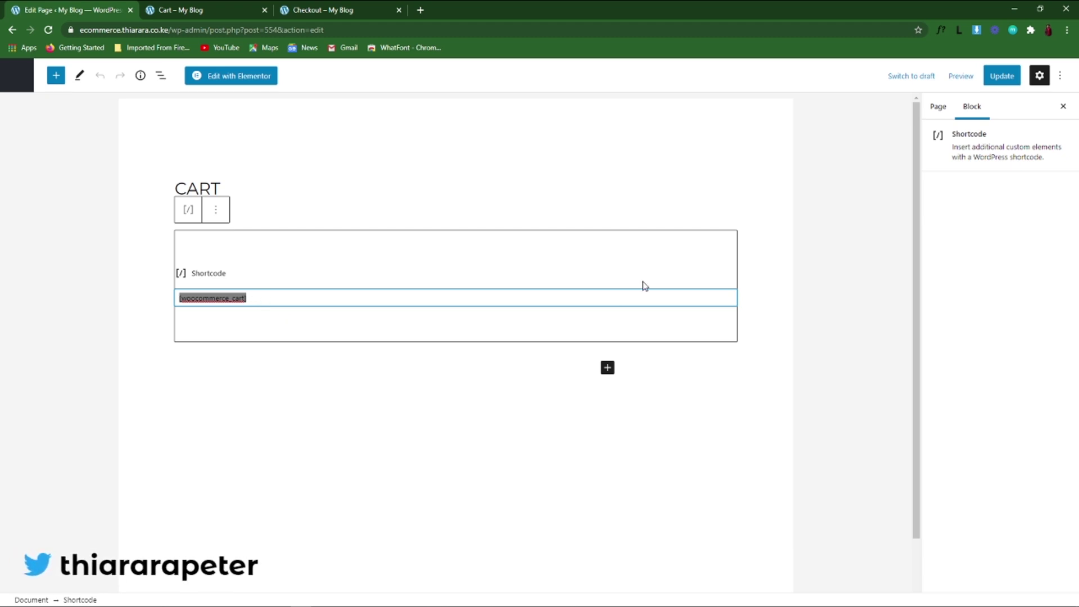
left_click(216, 211)
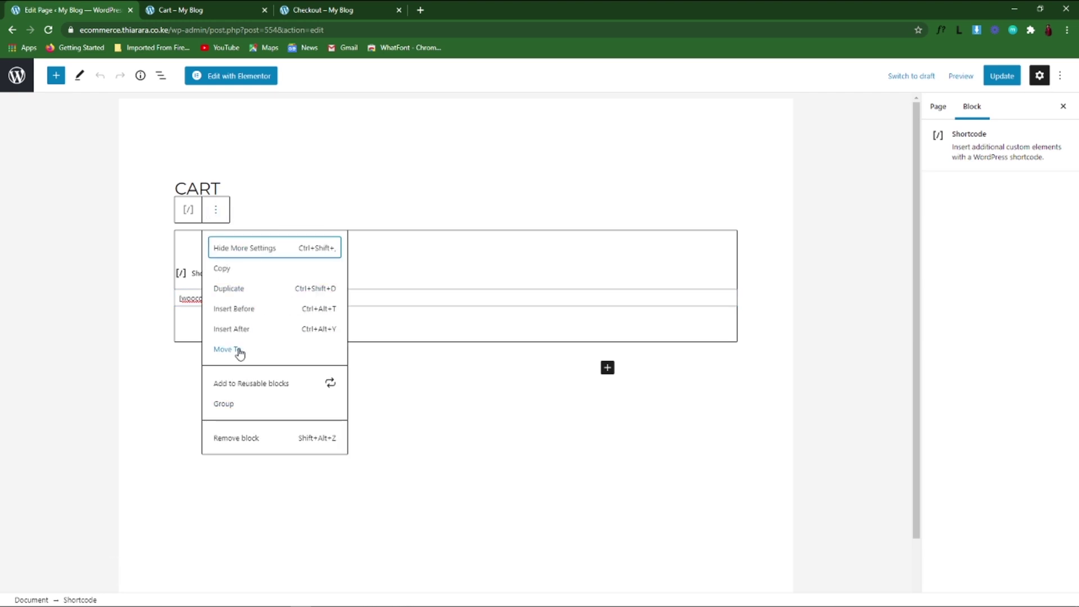
left_click(250, 439)
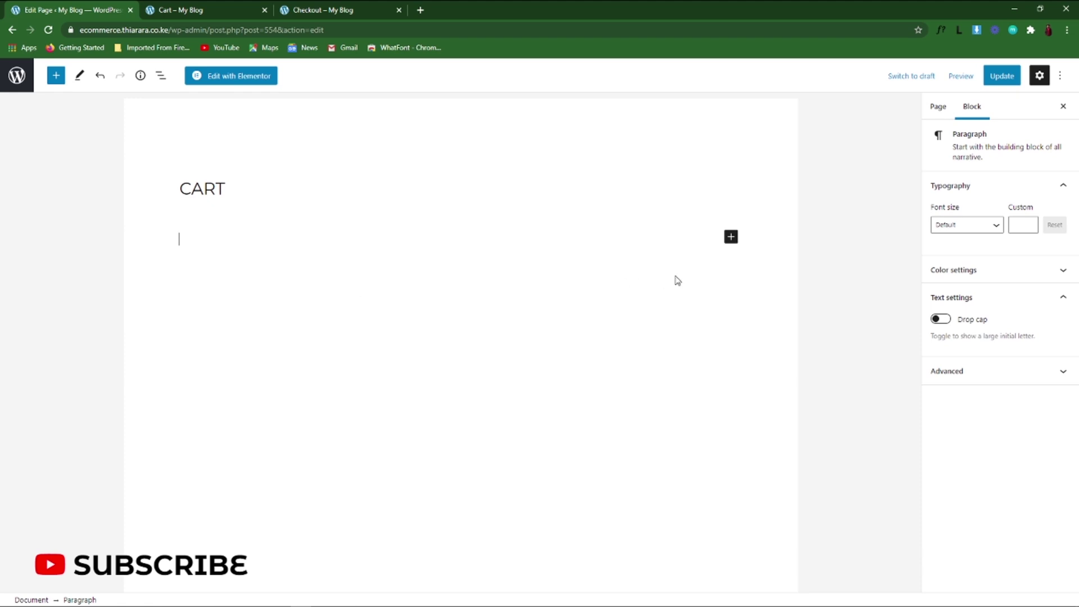
- Insert the WooCommerce Cart block into the empty page
left_click(731, 238)
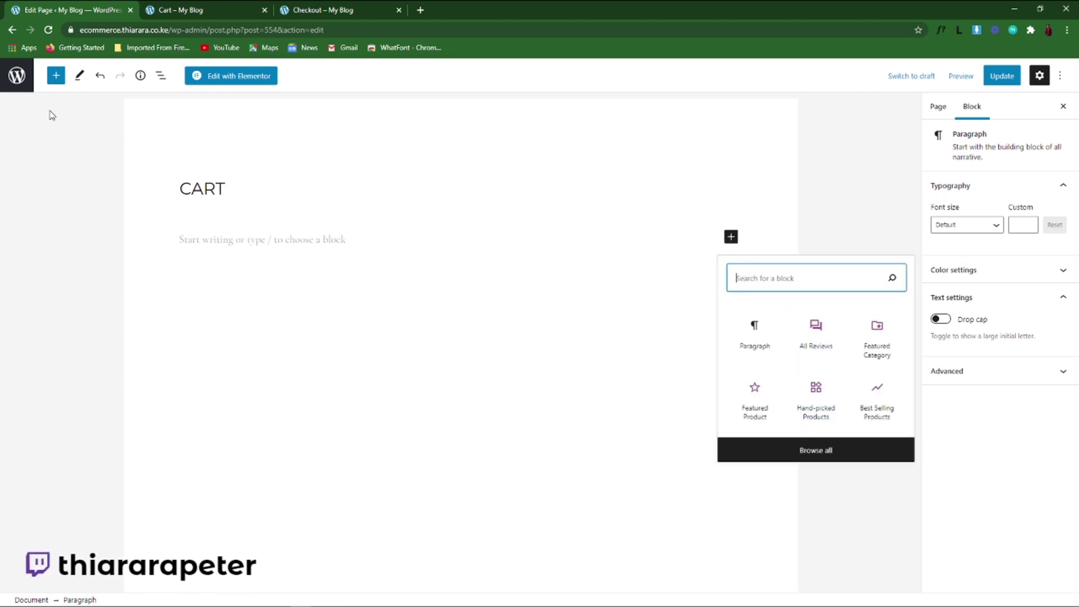
left_click(54, 79)
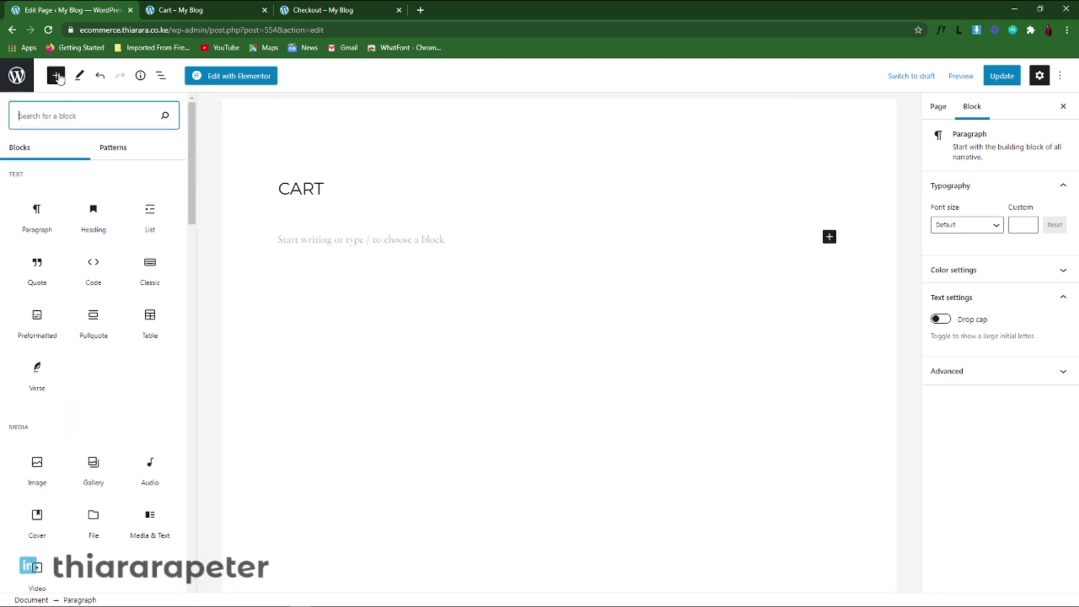
scroll(91, 178, "down", 1)
scroll(149, 194, "down", 1)
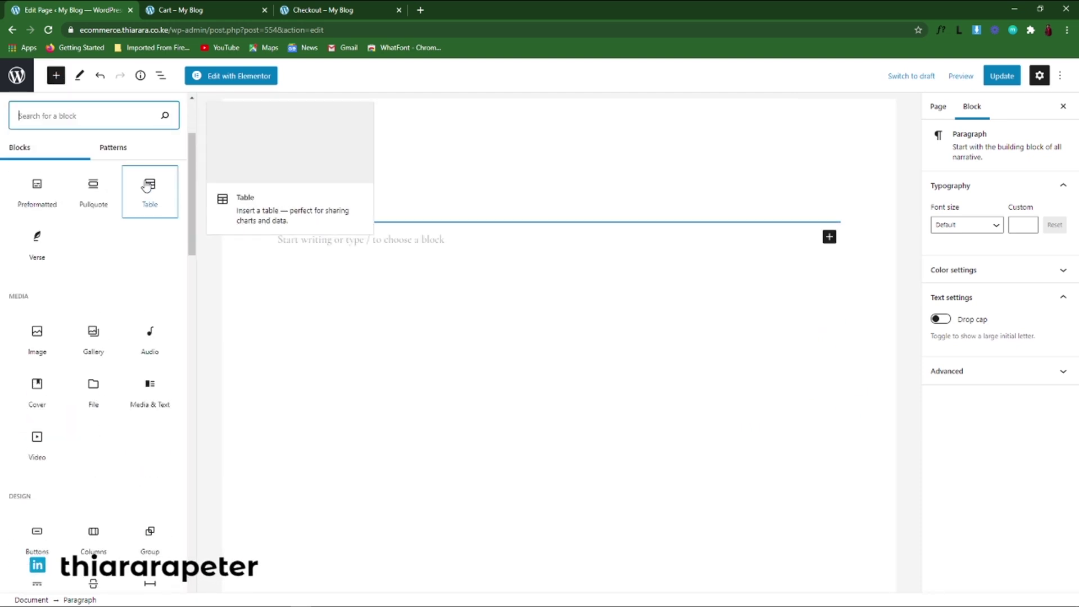
scroll(143, 188, "up", 3)
left_click_drag(193, 225, 197, 541)
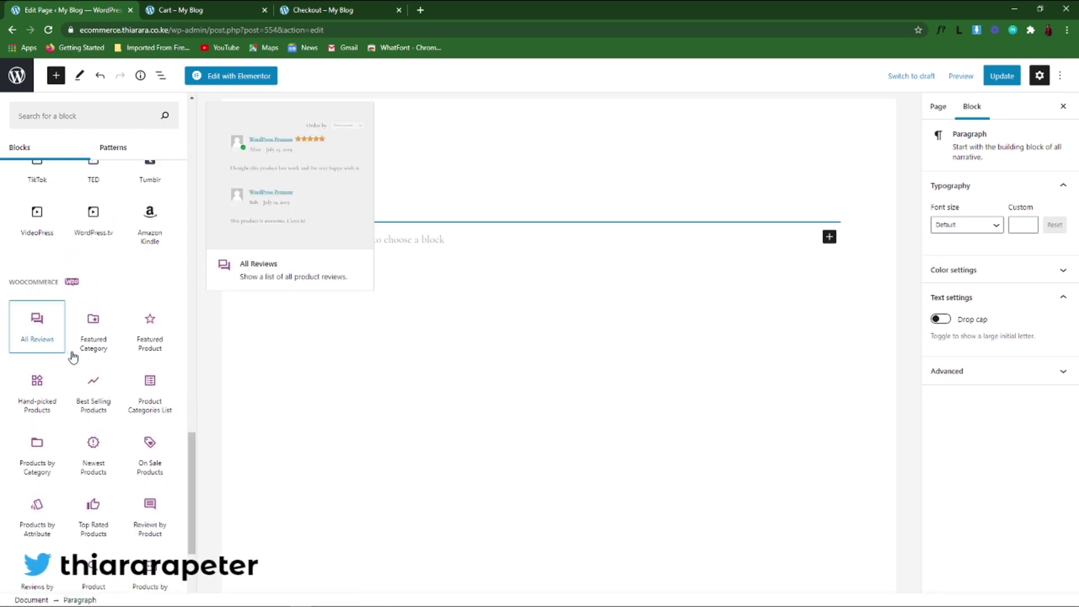
scroll(73, 357, "down", 3)
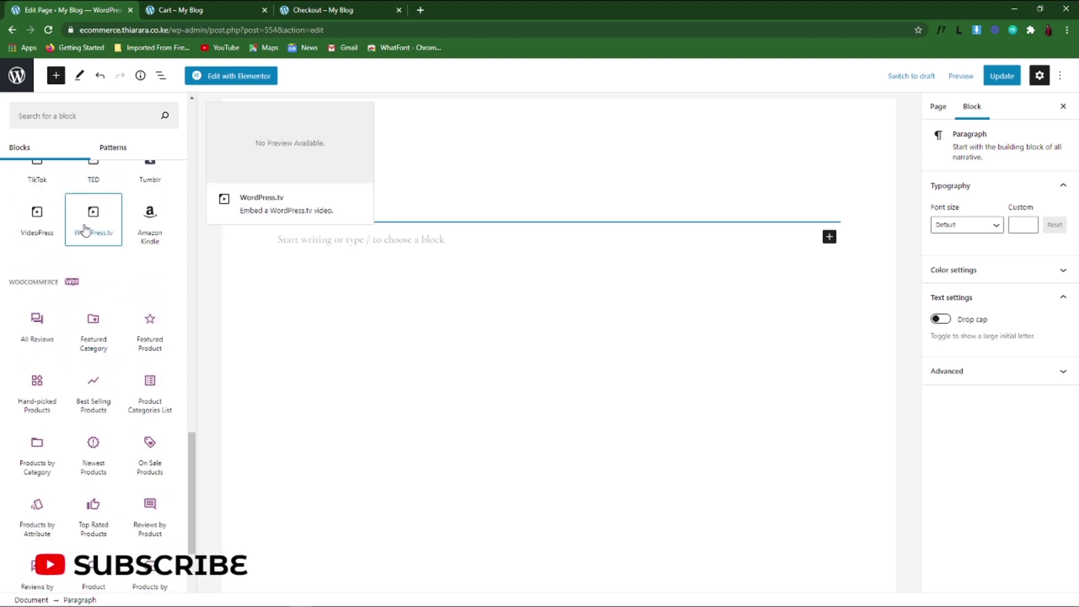
scroll(147, 393, "down", 2)
scroll(150, 471, "down", 1)
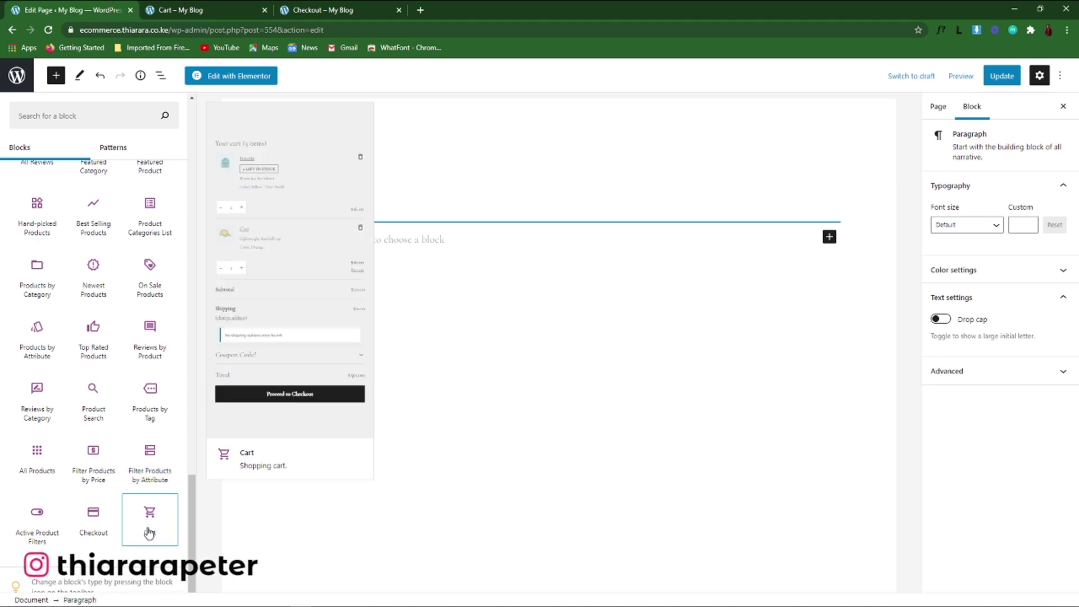
left_click(149, 532)
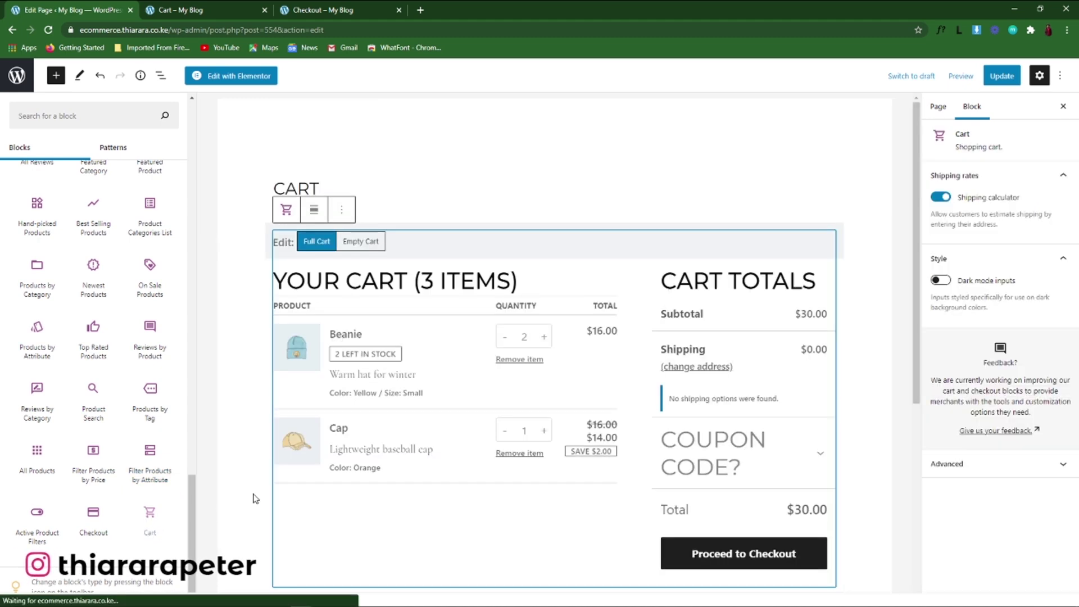
- Examine the Cart block's full-cart and empty-cart layouts, ending on the full cart
scroll(490, 353, "down", 2)
scroll(486, 349, "up", 2)
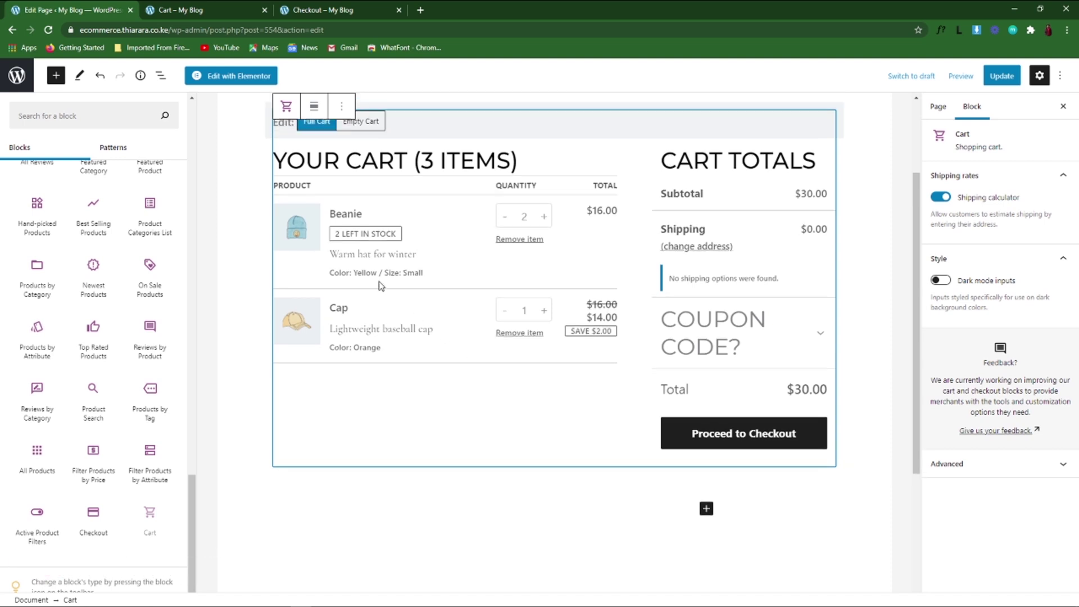
scroll(393, 269, "down", 2)
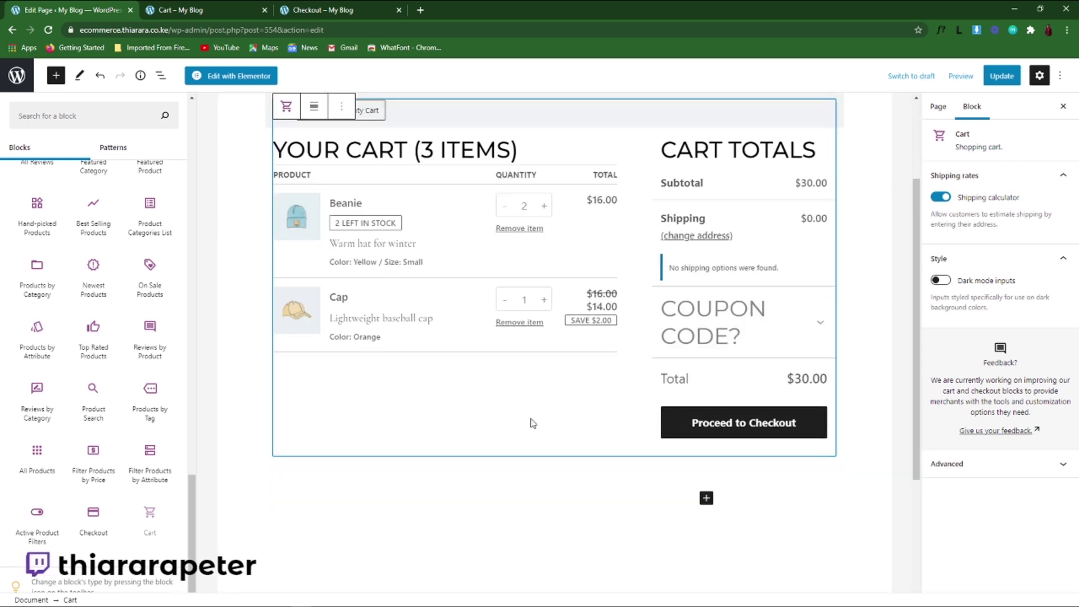
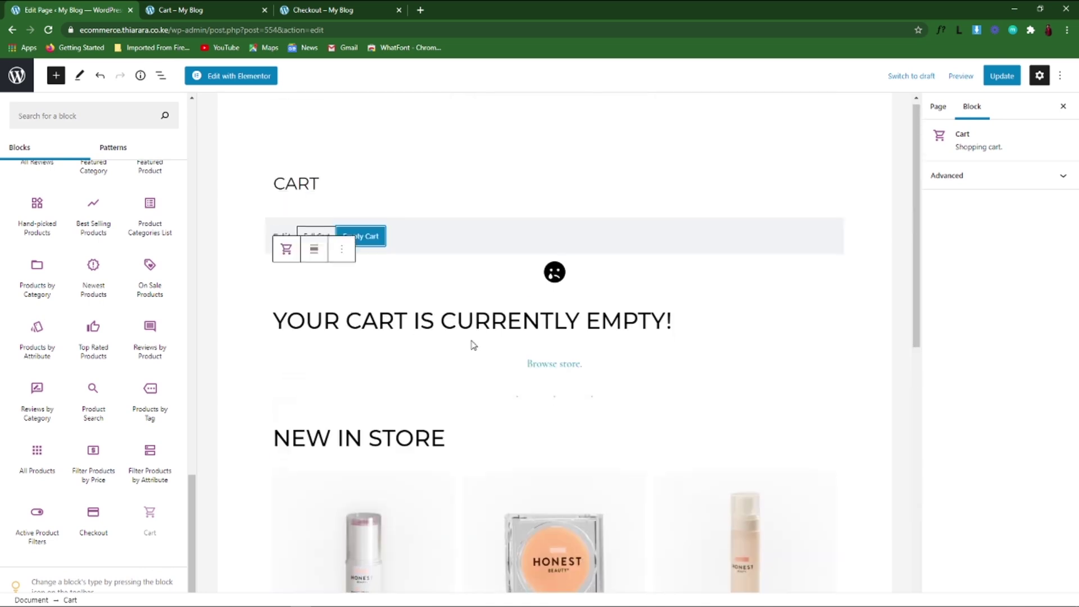
left_click(313, 245)
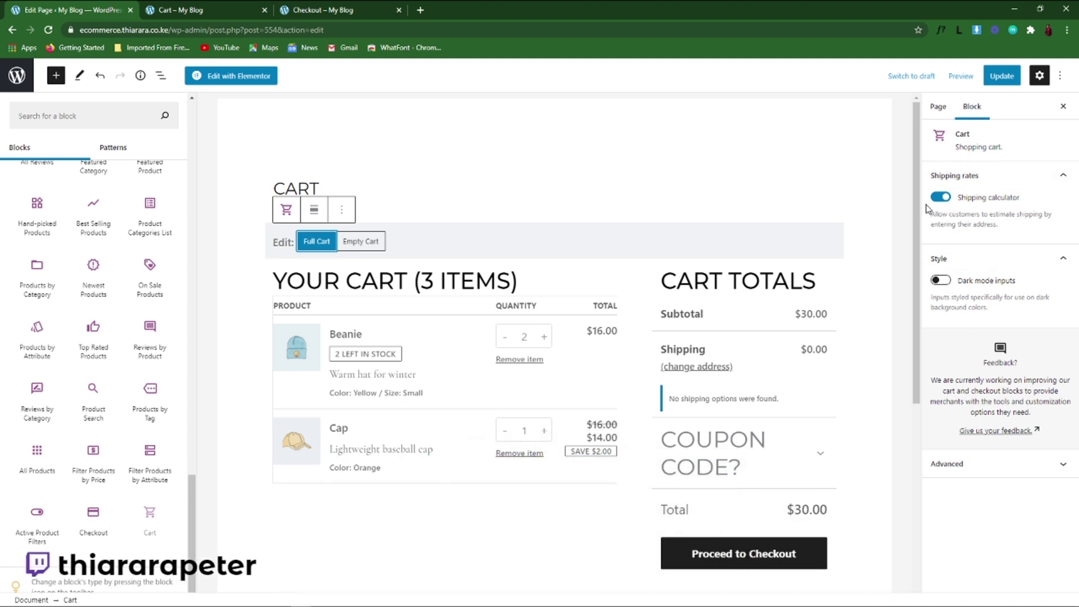
- Try the Cart block without the shipping calculator, turn the calculator on again, and review the full cart layout
left_click_drag(690, 349, 801, 387)
left_click(801, 387)
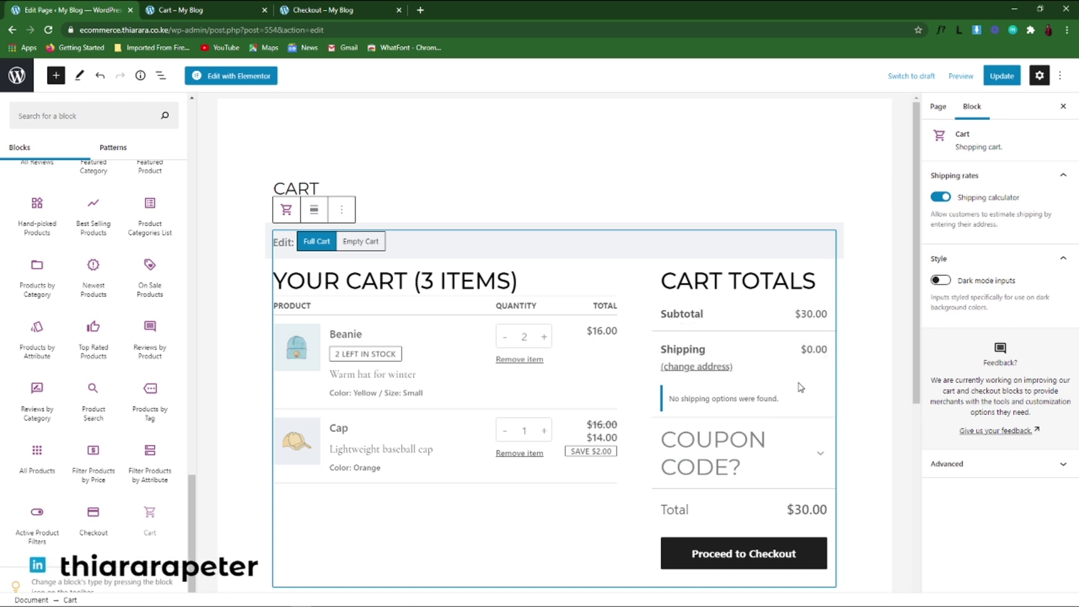
left_click(940, 197)
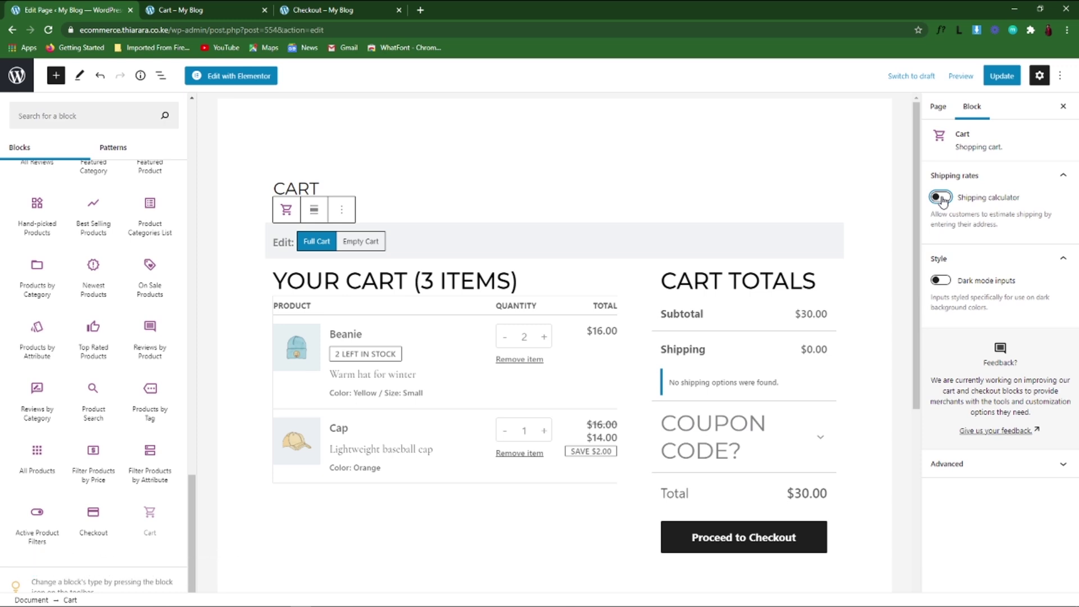
left_click(941, 198)
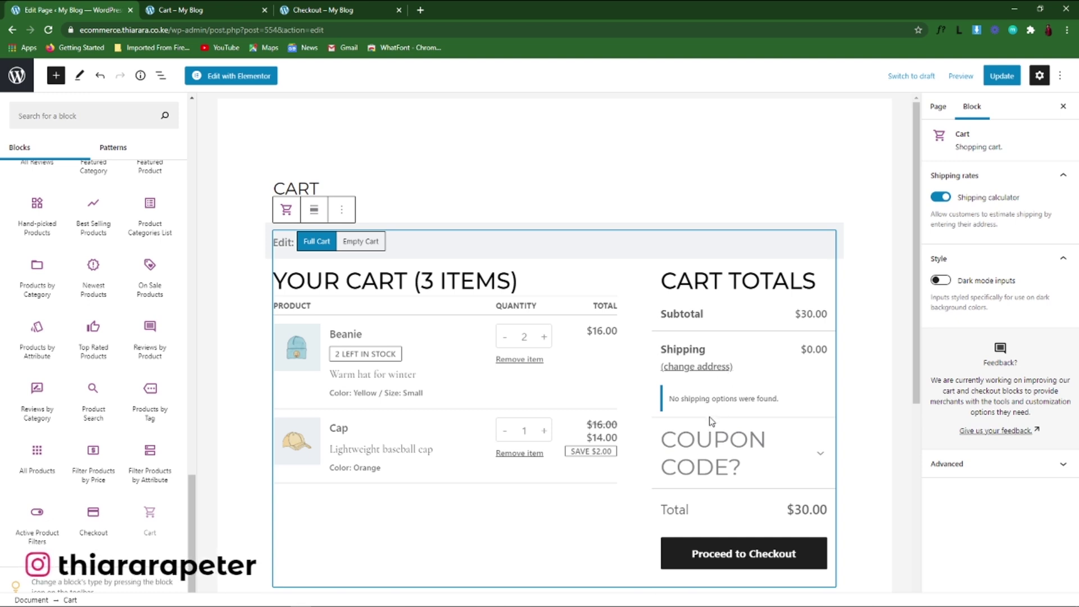
scroll(712, 422, "down", 5)
scroll(712, 422, "up", 2)
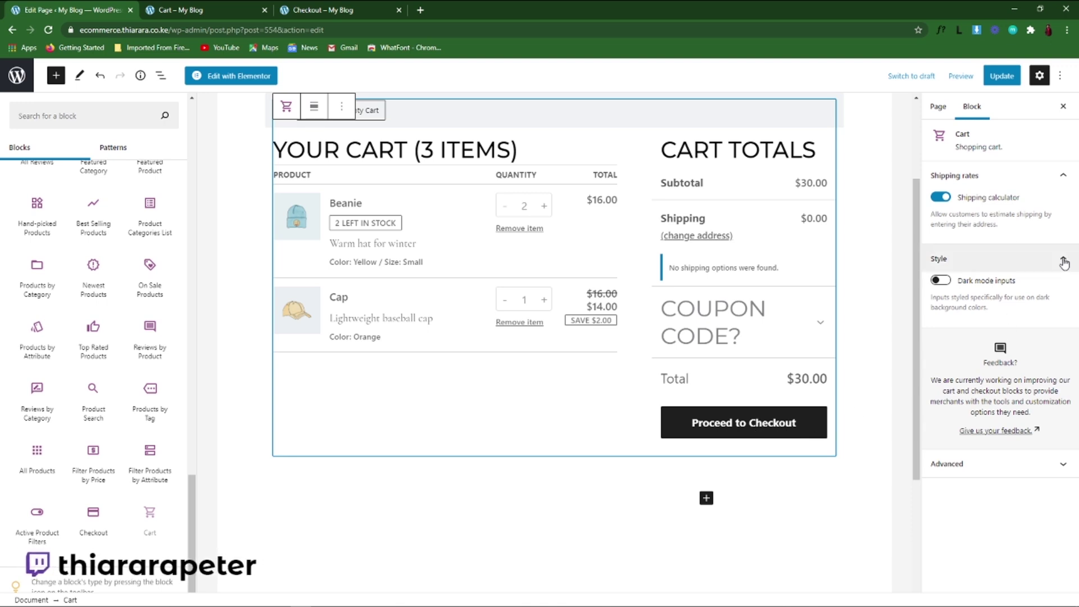
- Disable the Cart page's title in the Astra settings and return to the Cart block's settings
left_click(937, 112)
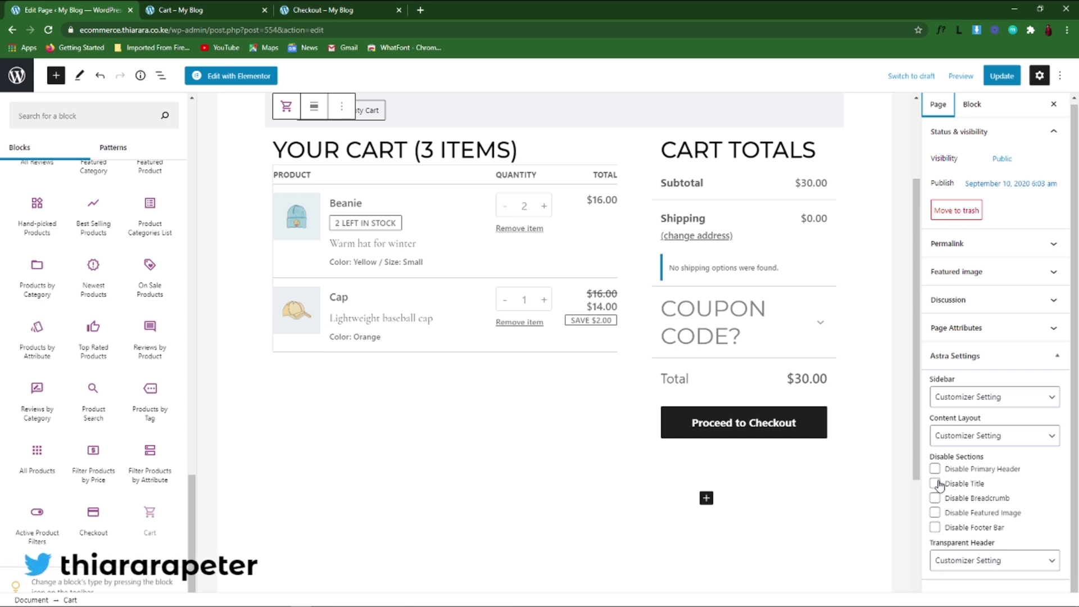
scroll(330, 173, "up", 3)
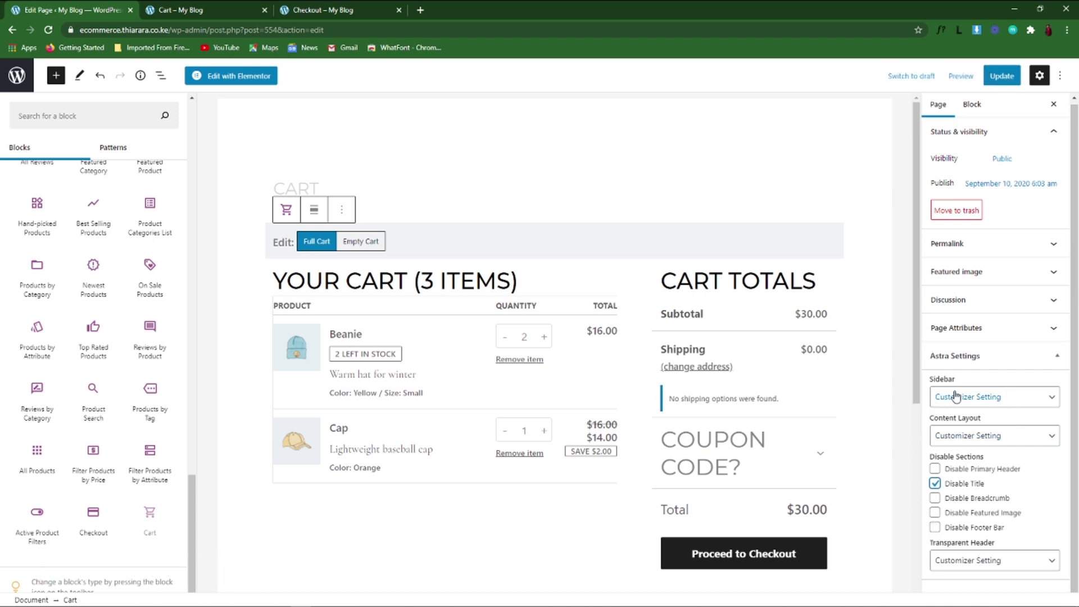
left_click(974, 106)
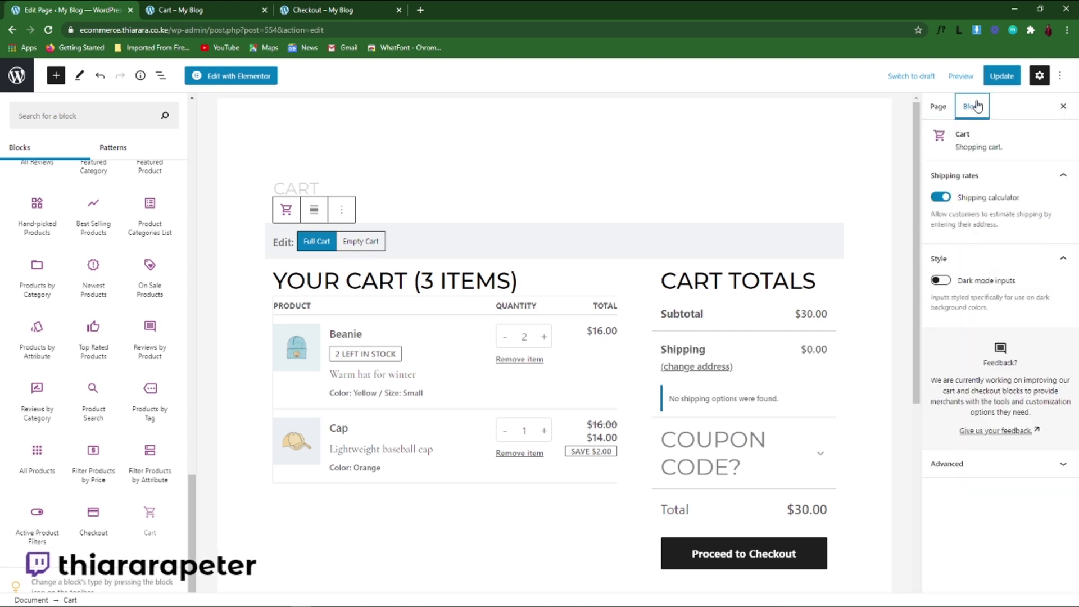
- Switch the Cart block to its empty-cart view and remove the sad-face image above the heading
left_click(357, 244)
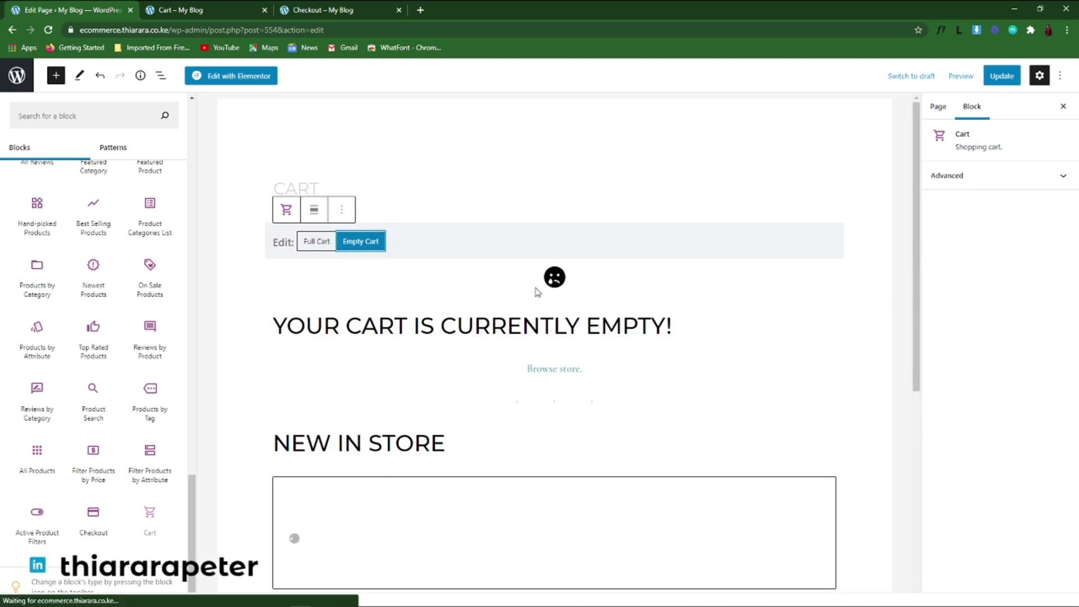
left_click(555, 280)
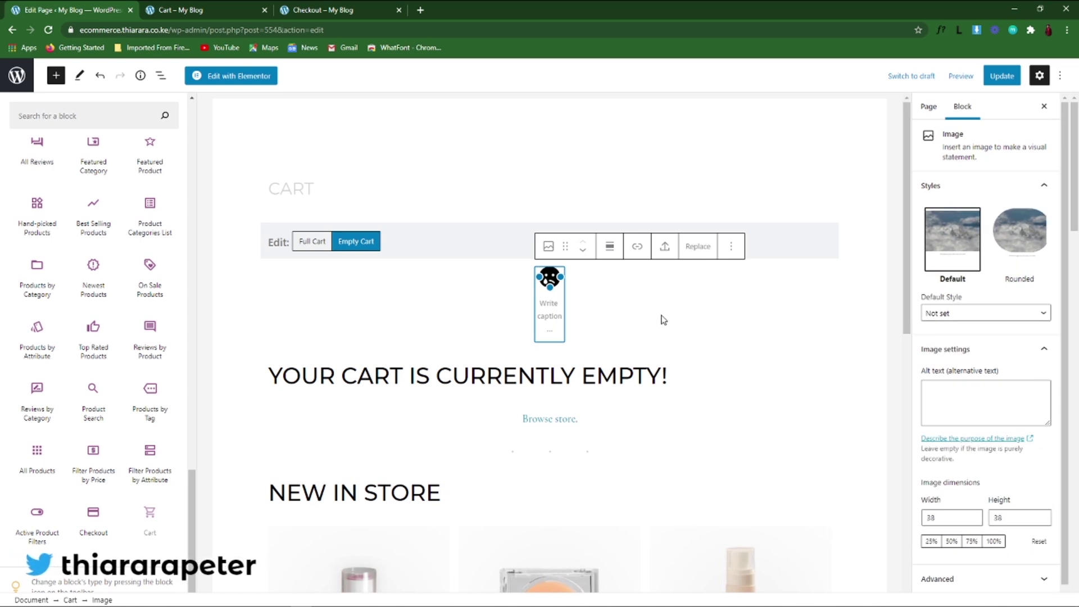
left_click(562, 299)
left_click(556, 302)
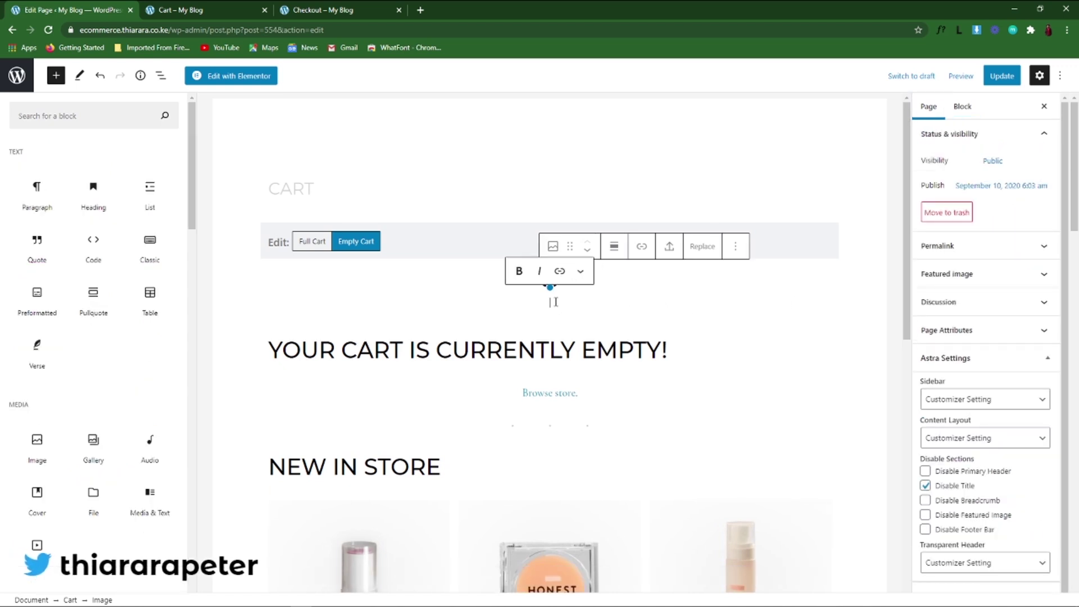
left_click(608, 303)
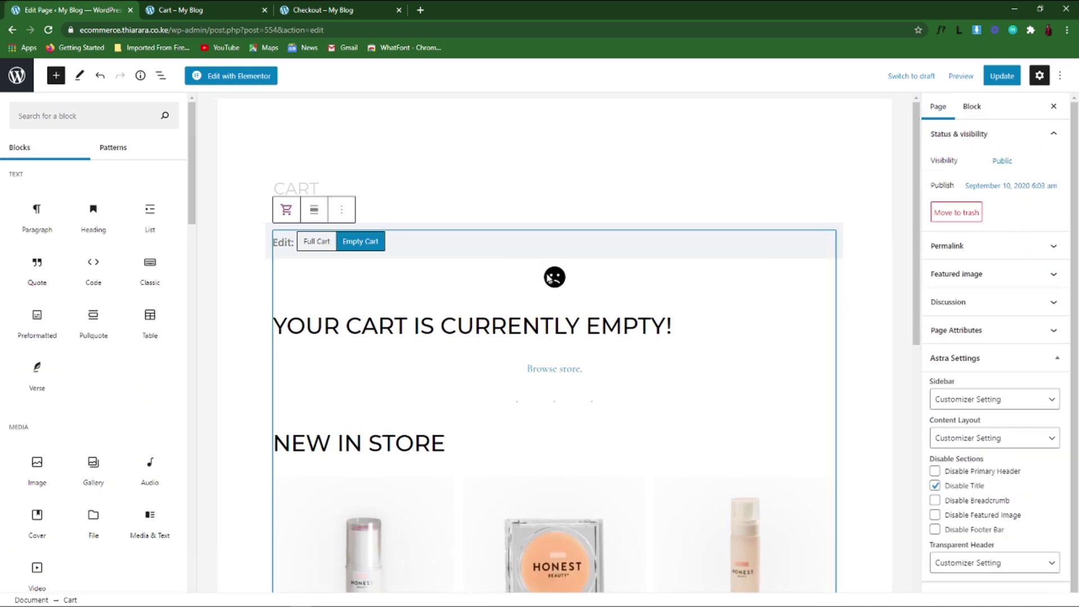
left_click(549, 277)
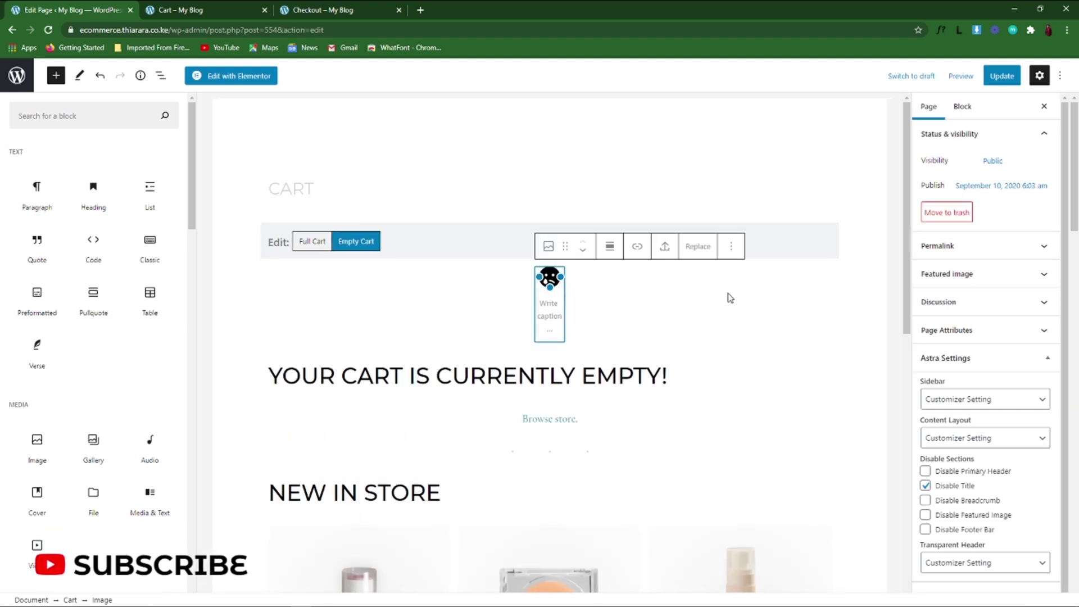
left_click(731, 247)
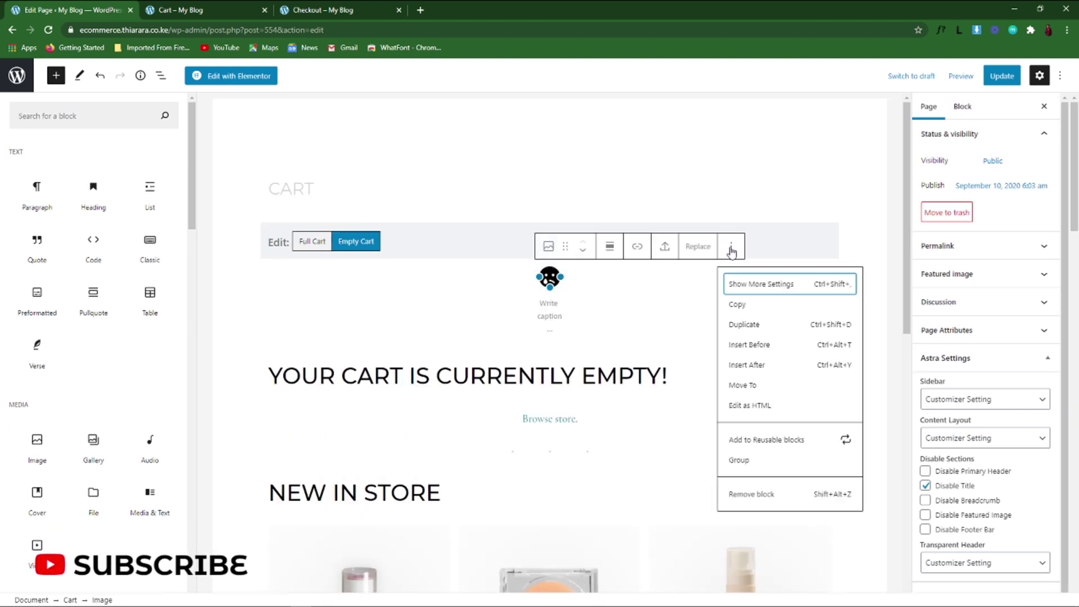
left_click(755, 499)
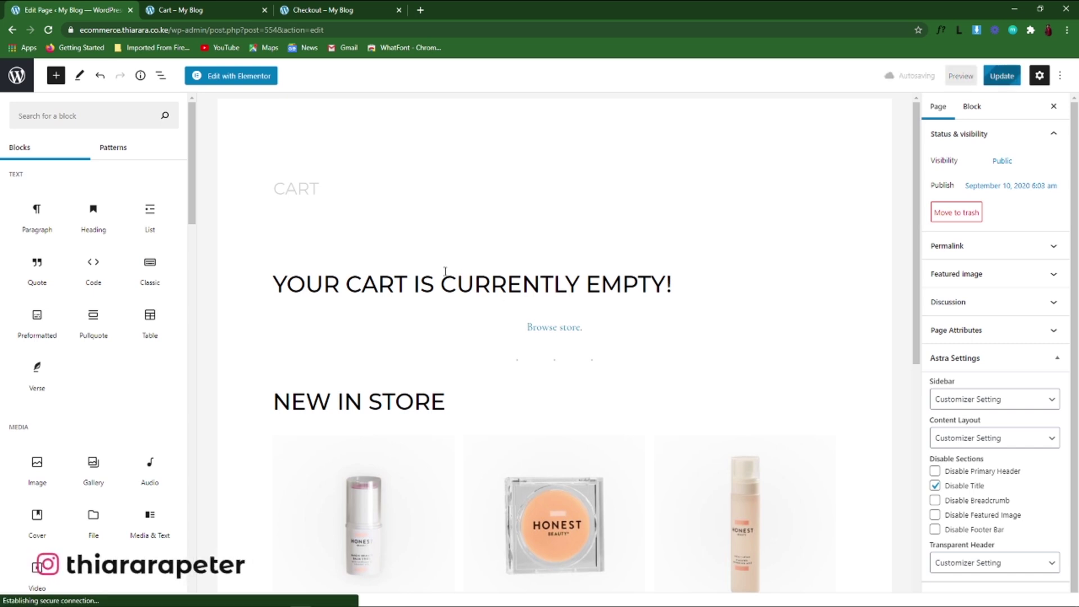
left_click(558, 277)
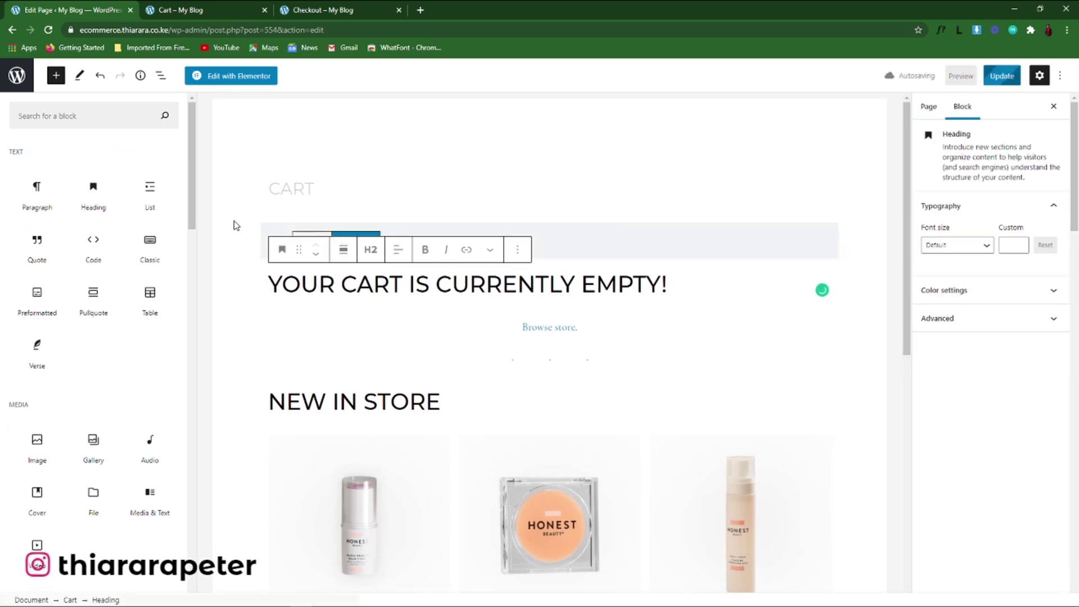
scroll(116, 350, "down", 2)
mouse_move(116, 349)
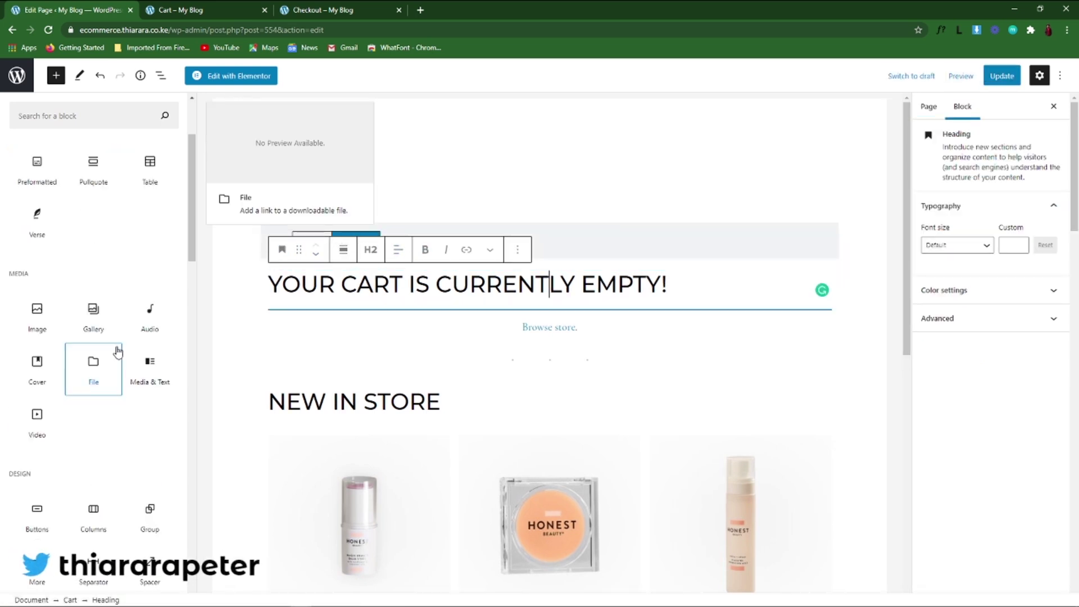
scroll(113, 514, "down", 2)
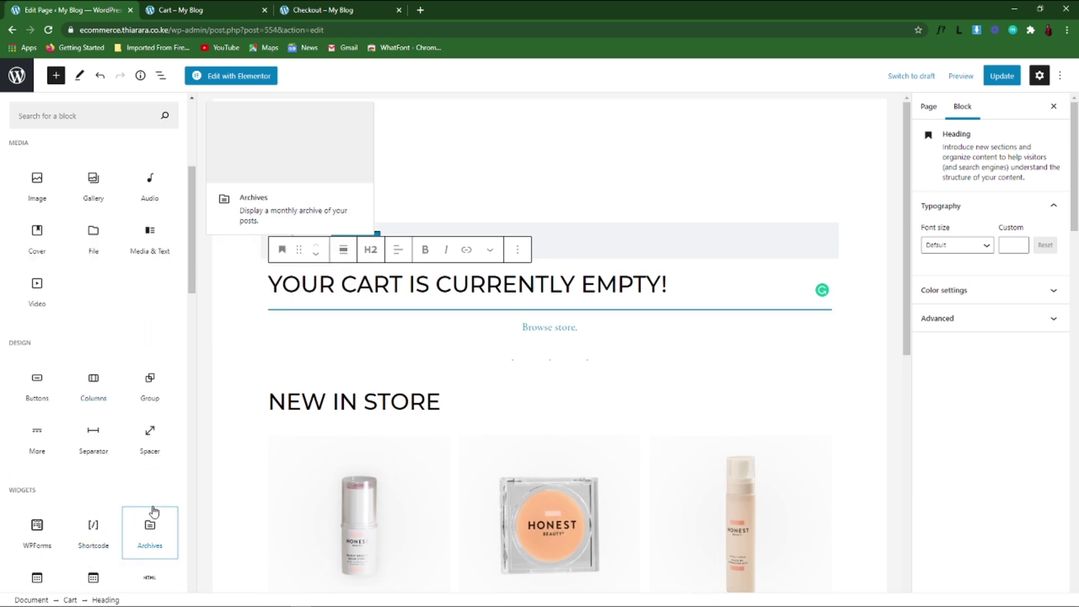
- Replace the "Browse store" link text in the empty-cart view with "Back to SHOP"
left_click(238, 332)
left_click(238, 332)
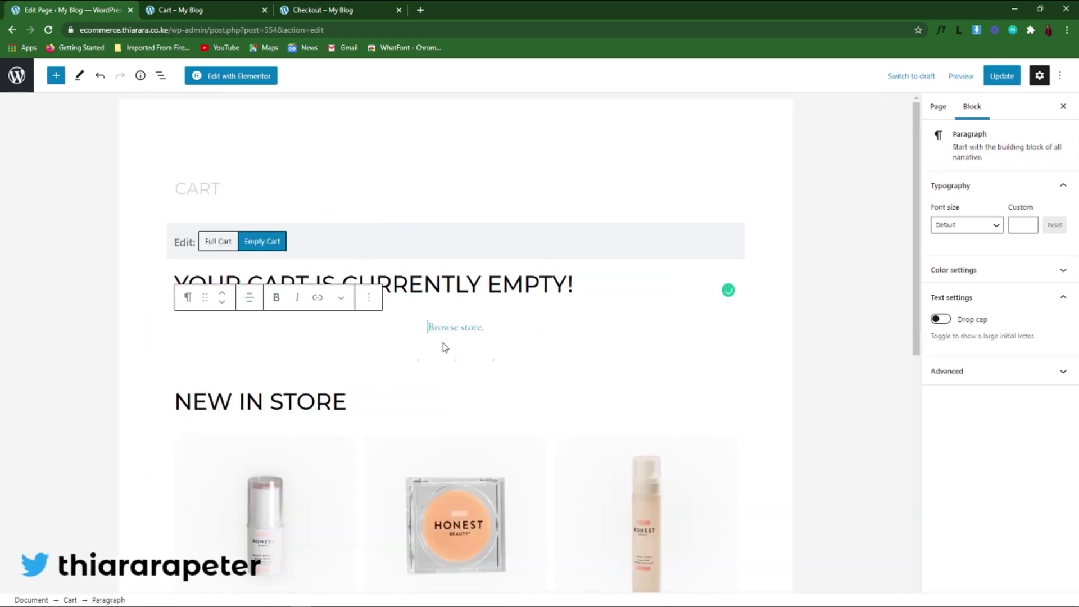
triple_click(466, 327)
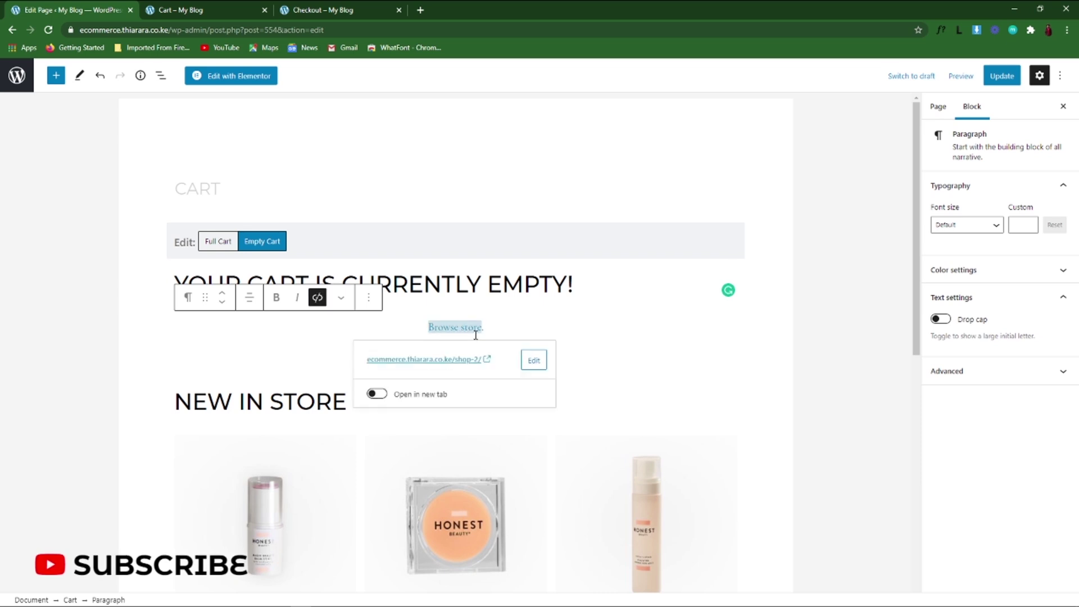
left_click_drag(482, 329, 425, 324)
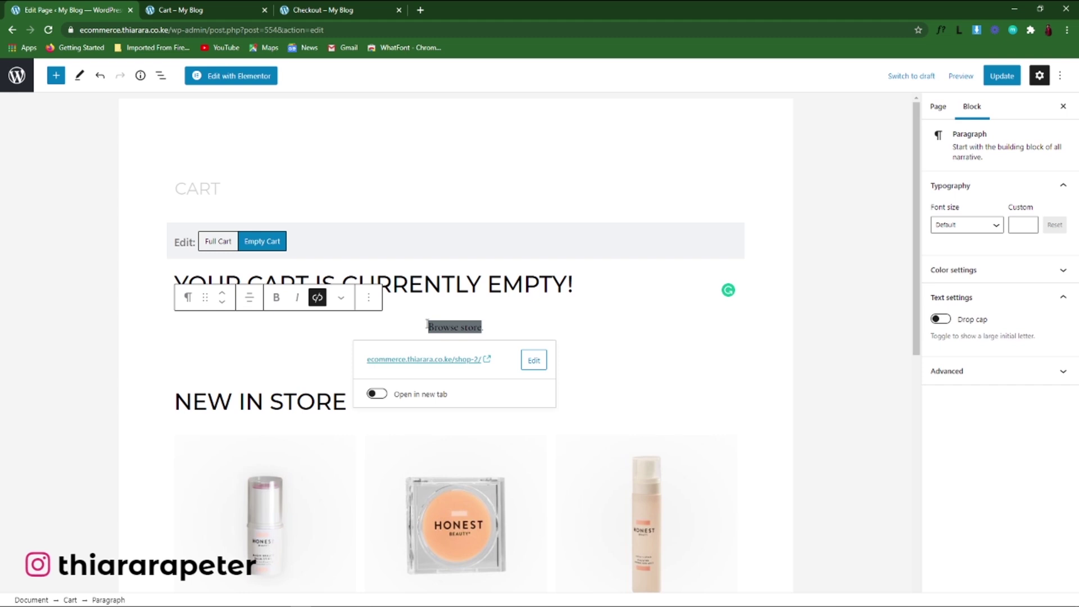
key("BackSpace")
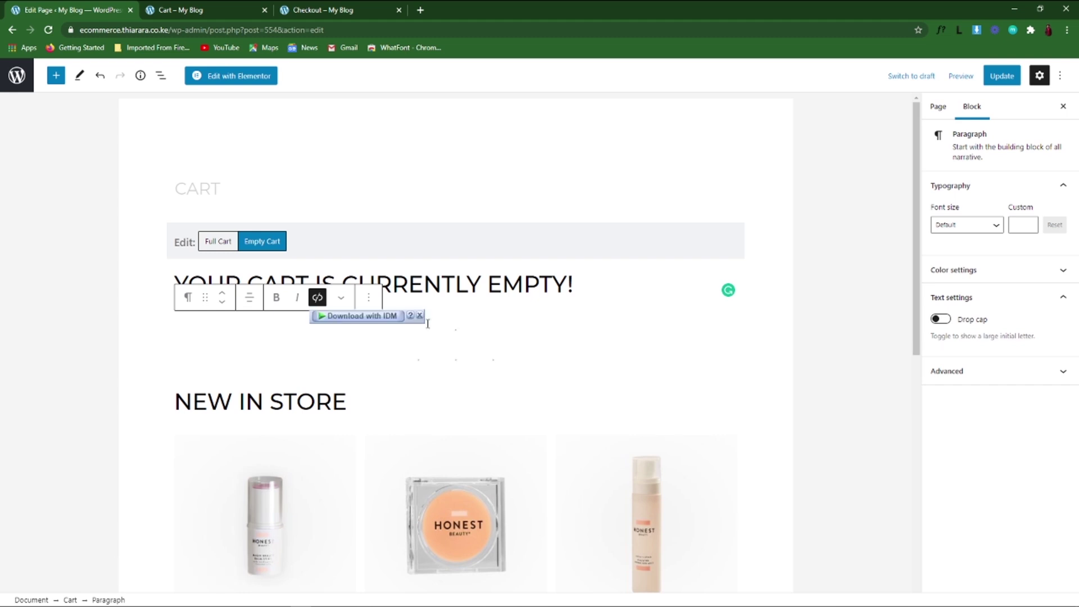
type("Back to SHOP")
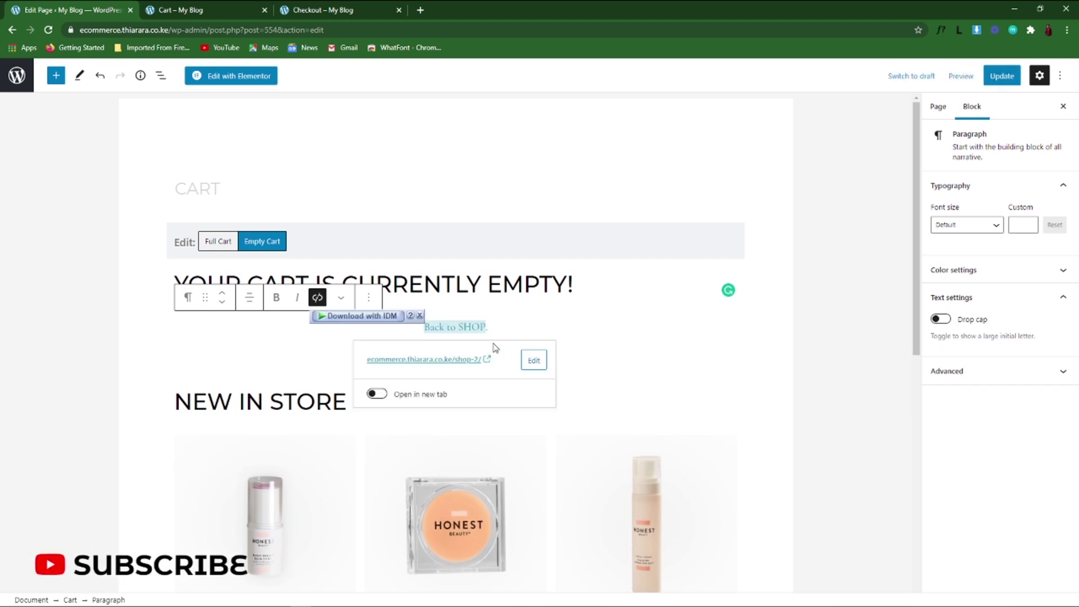
- Make the "Back to SHOP" line bold and apply the Vivid red text color to it
left_click(276, 298)
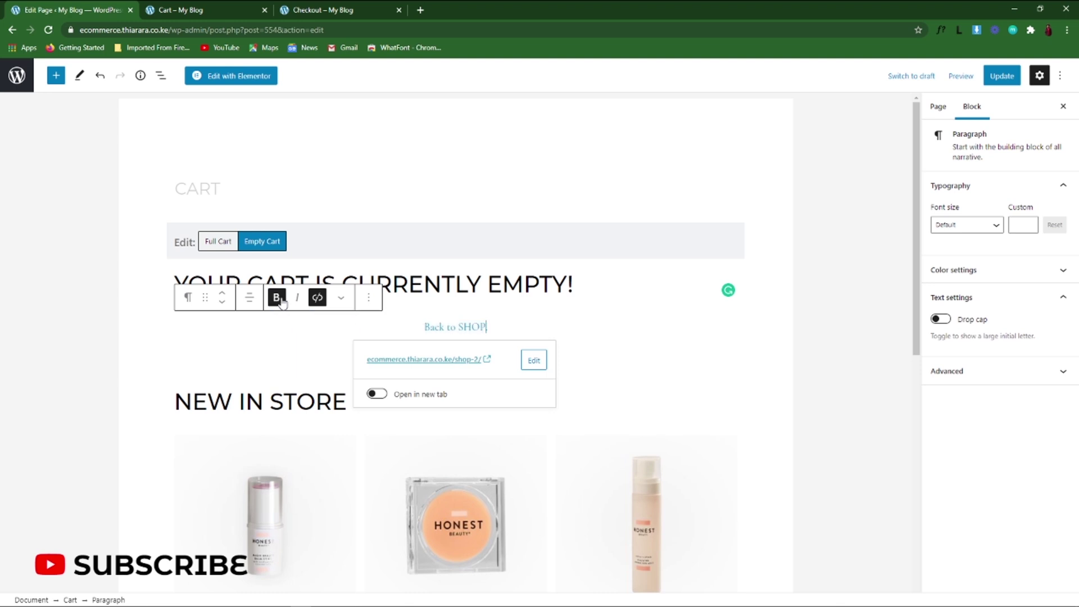
left_click_drag(482, 329, 429, 327)
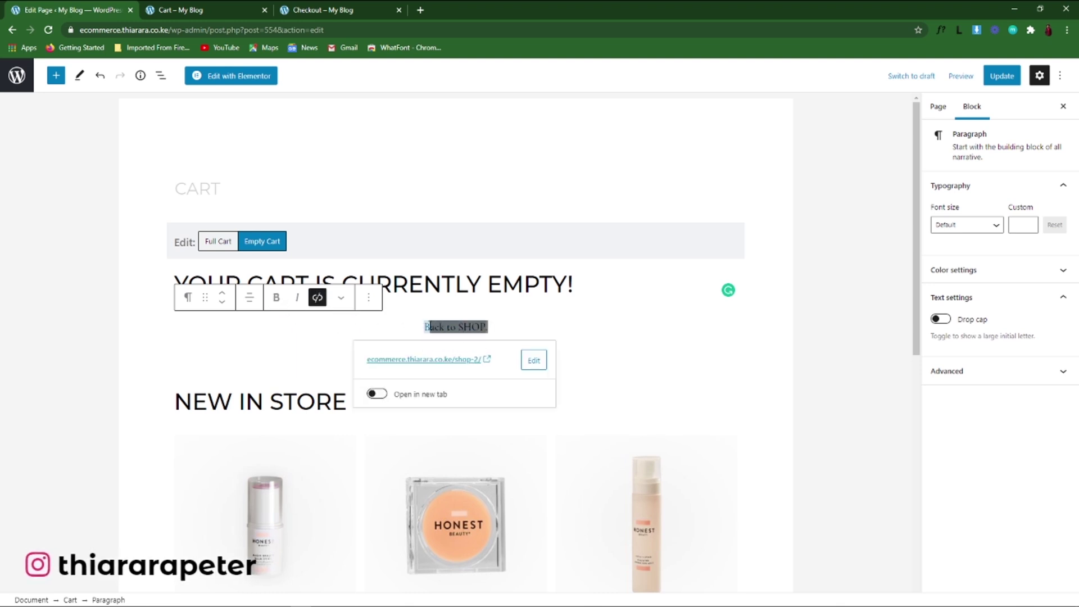
left_click(277, 298)
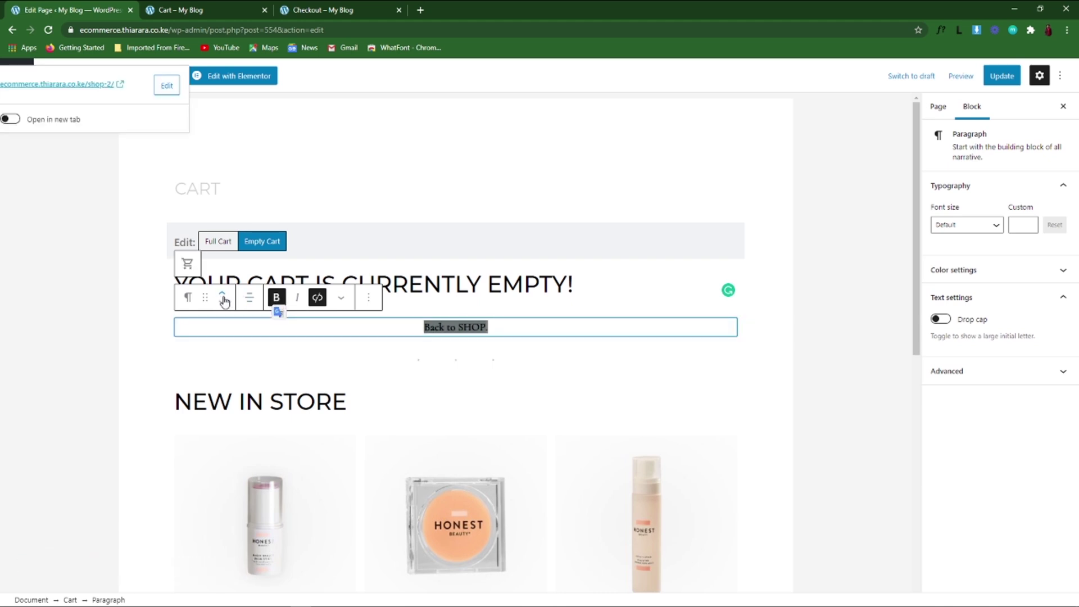
left_click(192, 303)
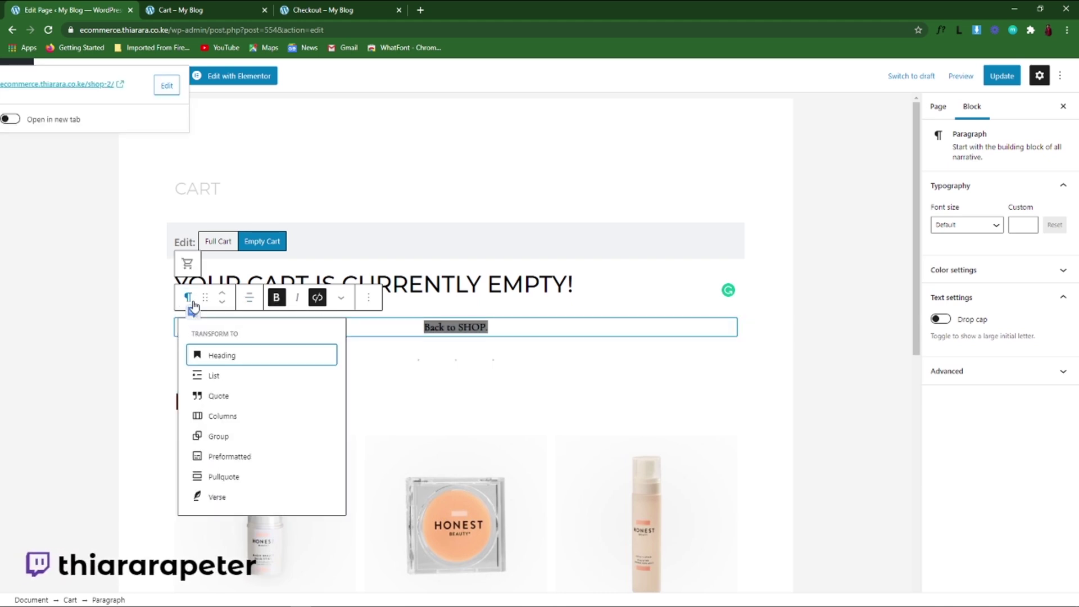
left_click(196, 299)
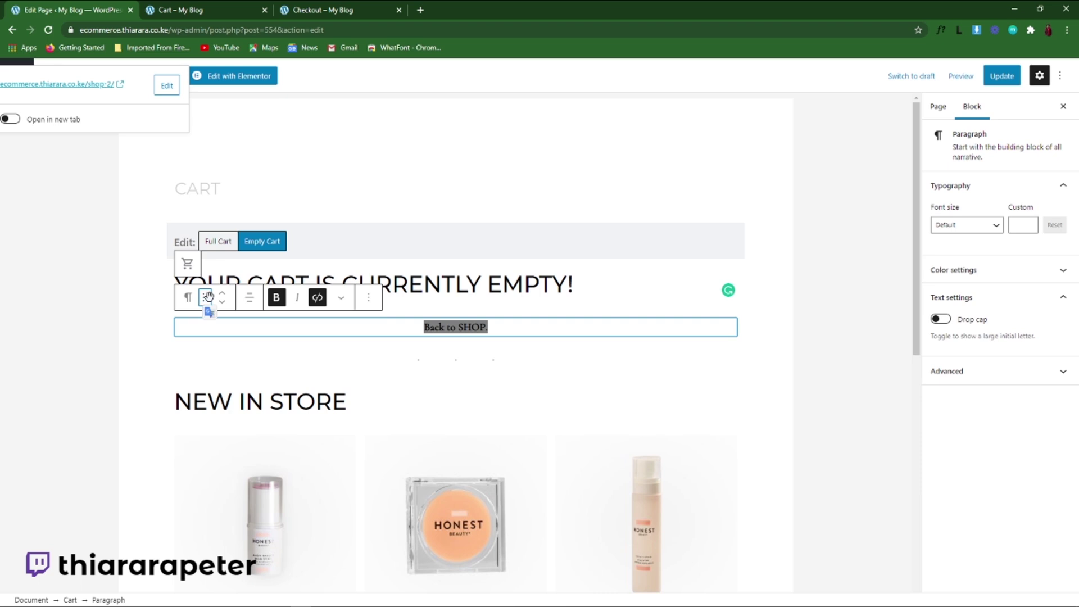
left_click(340, 298)
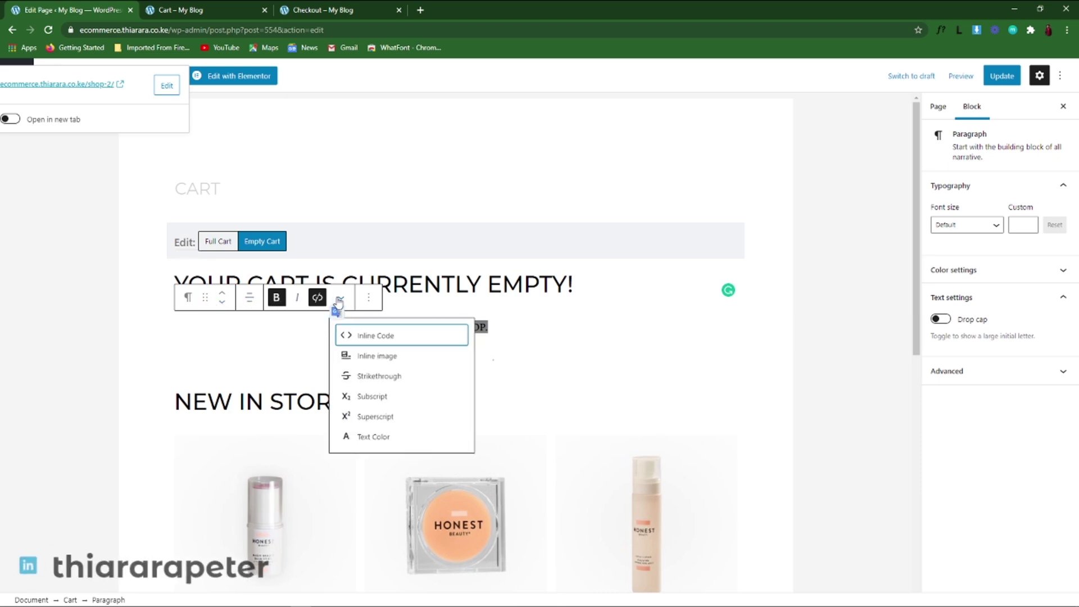
left_click(381, 438)
left_click(496, 360)
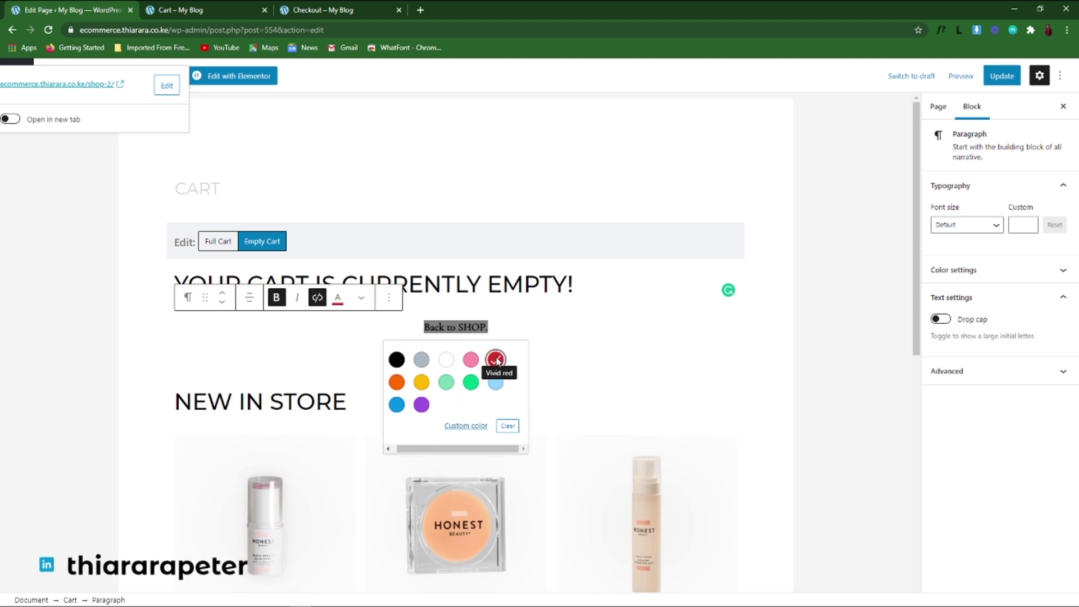
left_click(469, 329)
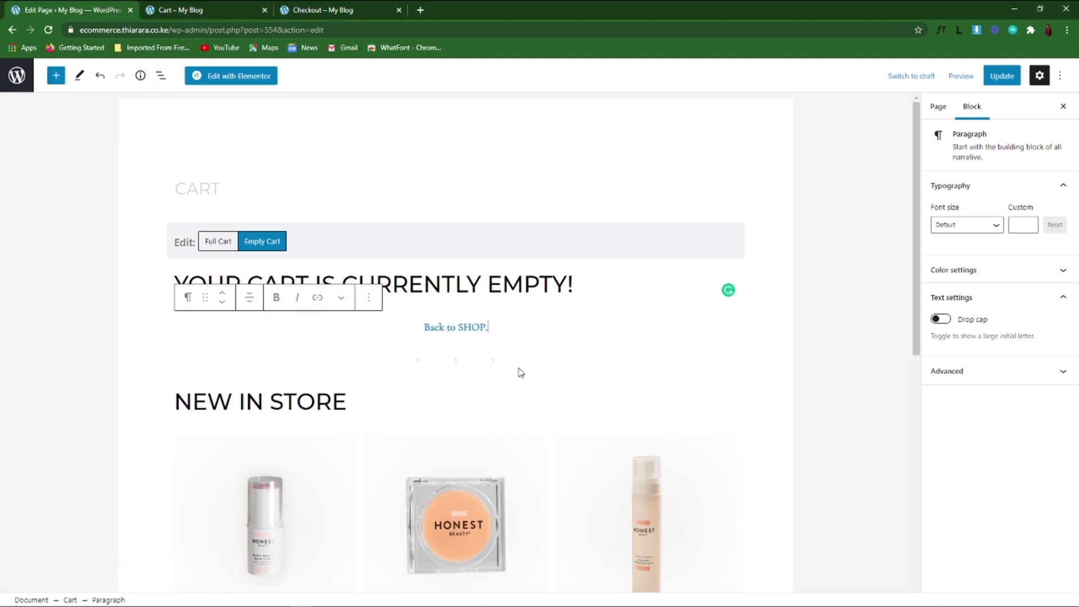
- Change the "New in store" heading above the product grid to "NEW ARRIVAL"
left_click(470, 396)
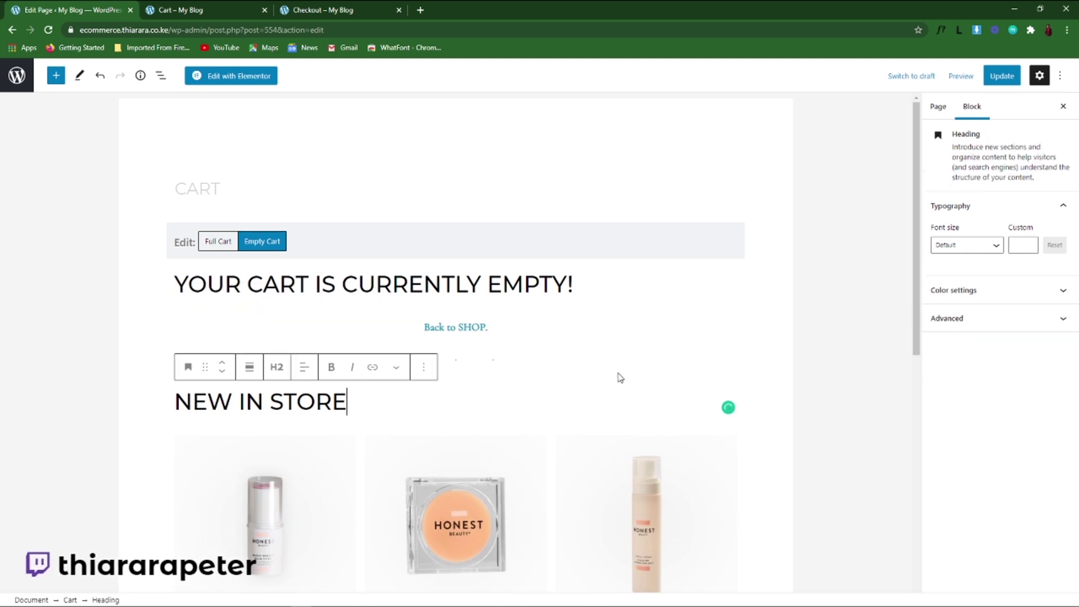
scroll(388, 383, "down", 2)
scroll(368, 379, "up", 2)
scroll(368, 446, "down", 2)
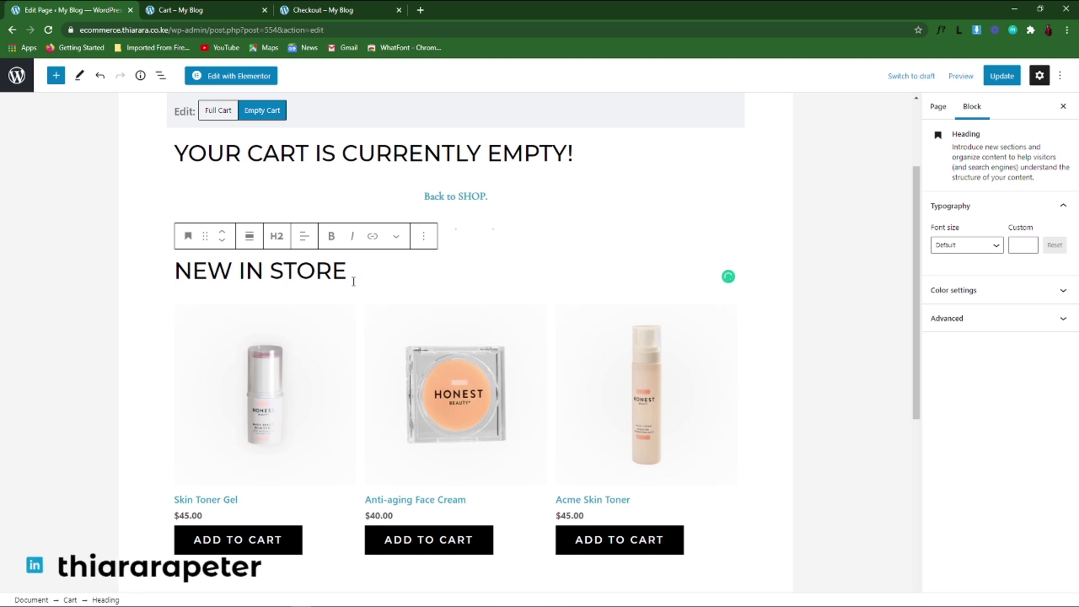
left_click_drag(349, 274, 144, 282)
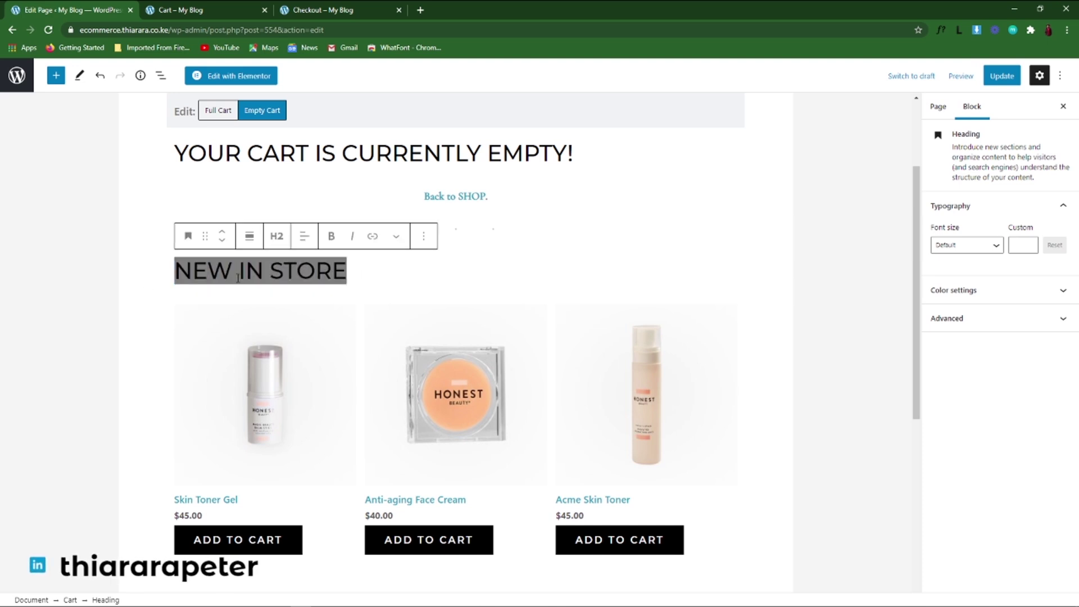
type("NEW ARRIVAL")
- Examine the available WooCommerce blocks that could be added to the empty-cart view and review its product grid
left_click(393, 416)
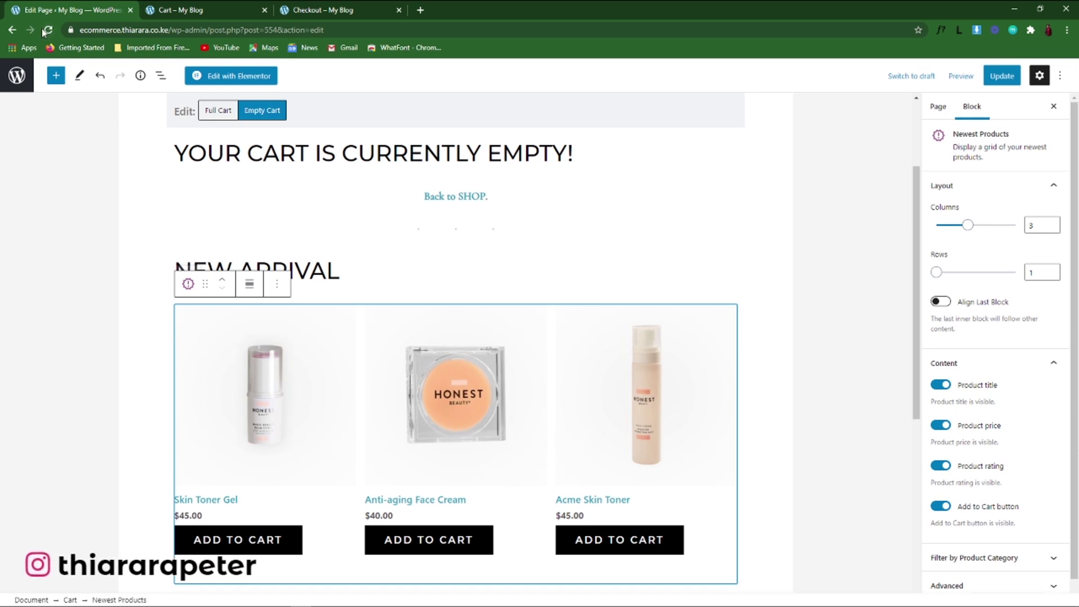
left_click(54, 75)
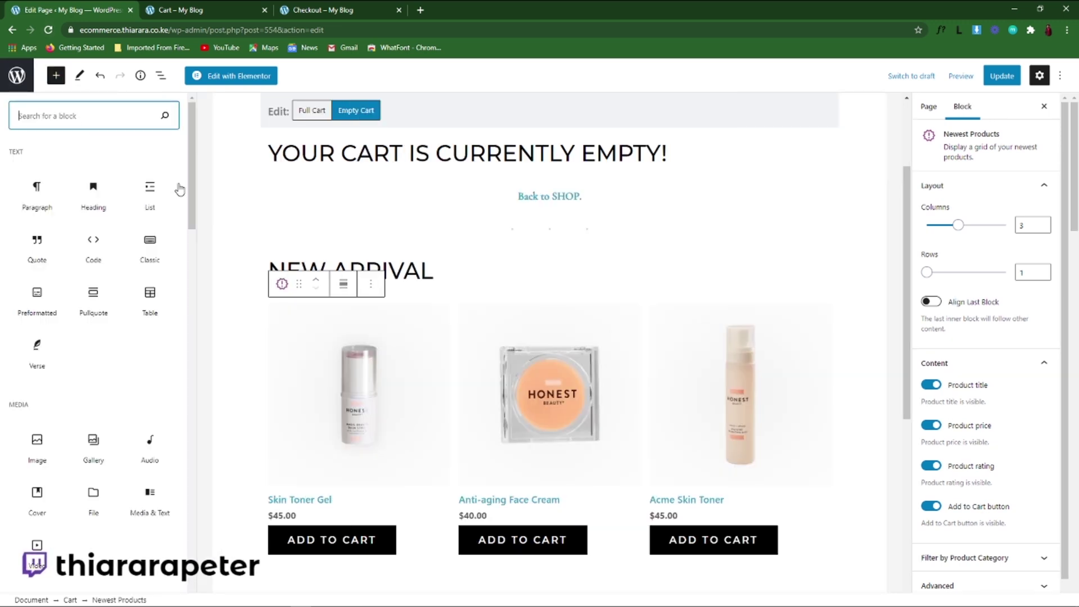
left_click_drag(191, 188, 159, 541)
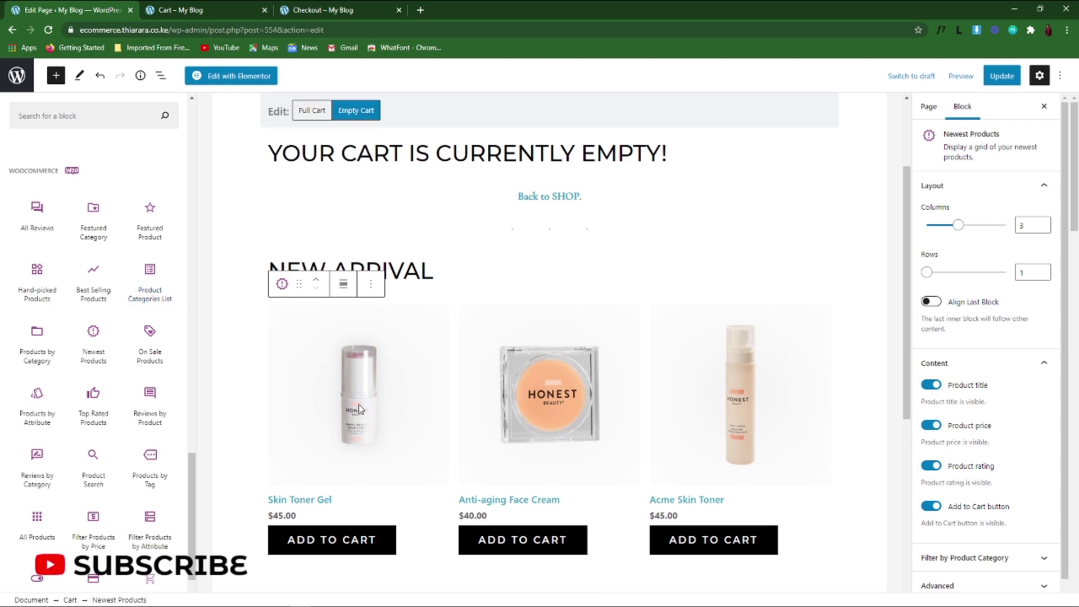
left_click(449, 444)
right_click(449, 428)
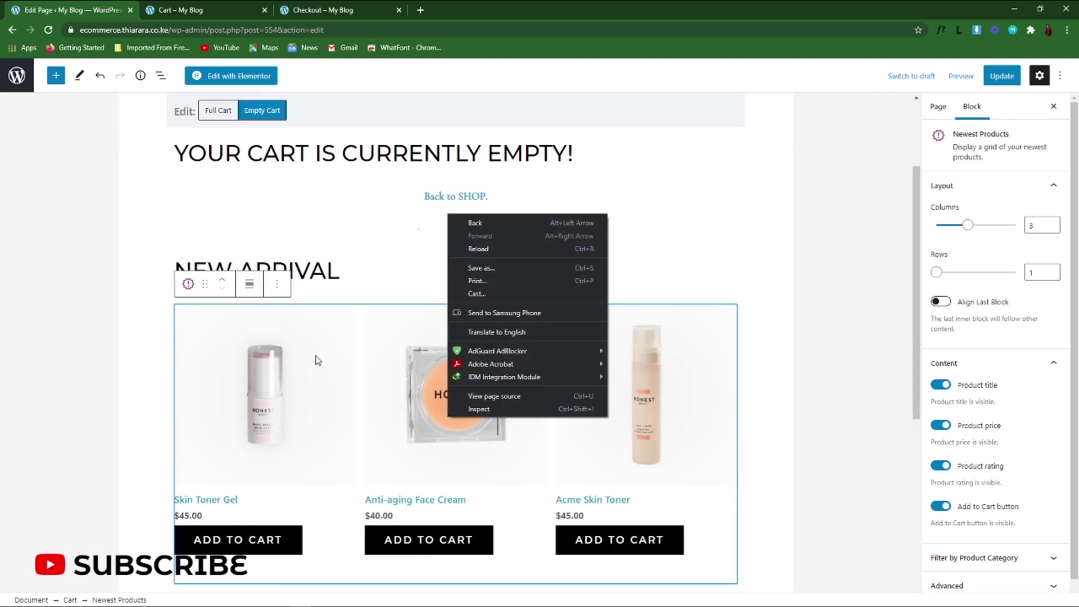
left_click(267, 339)
left_click(269, 302)
scroll(555, 390, "down", 3)
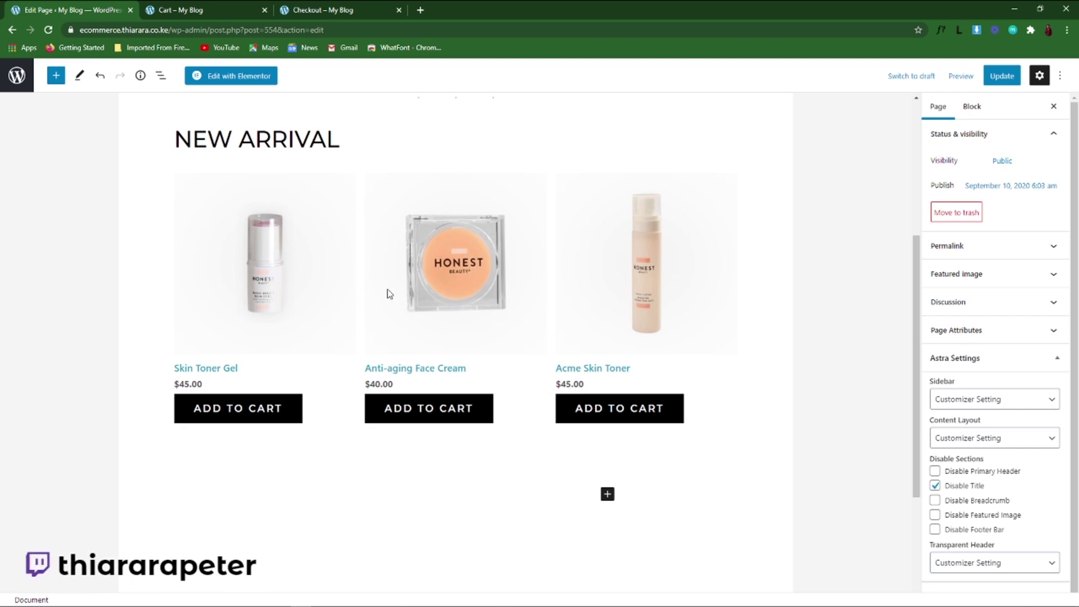
scroll(389, 293, "up", 5)
scroll(465, 343, "down", 2)
- Try the Newest Products block without product ratings and without the Add to Cart button, turning each on again
left_click(404, 351)
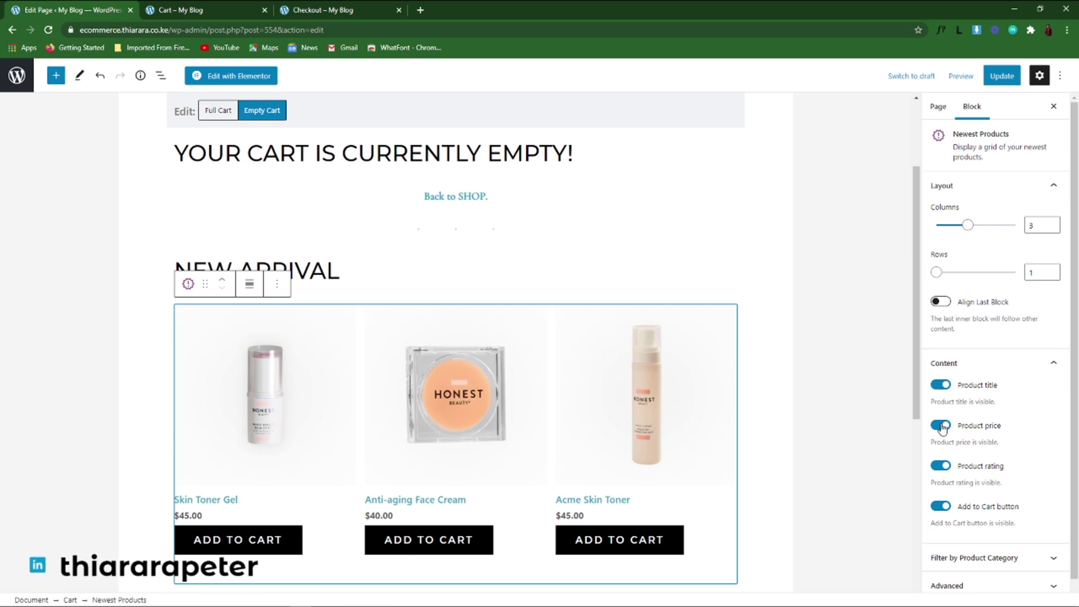
left_click(939, 466)
left_click(939, 466)
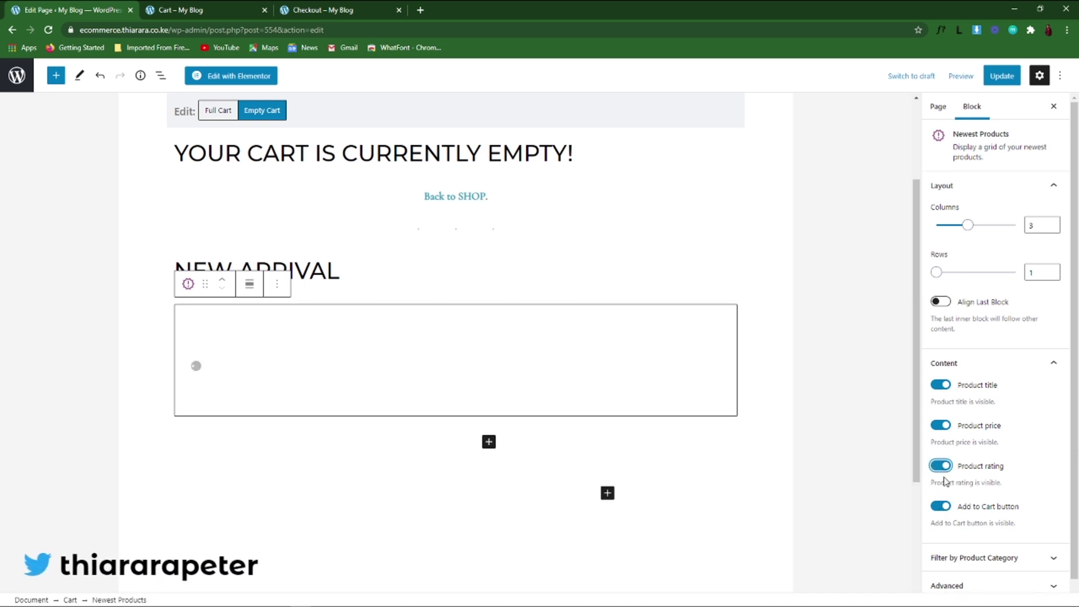
scroll(946, 500, "down", 1)
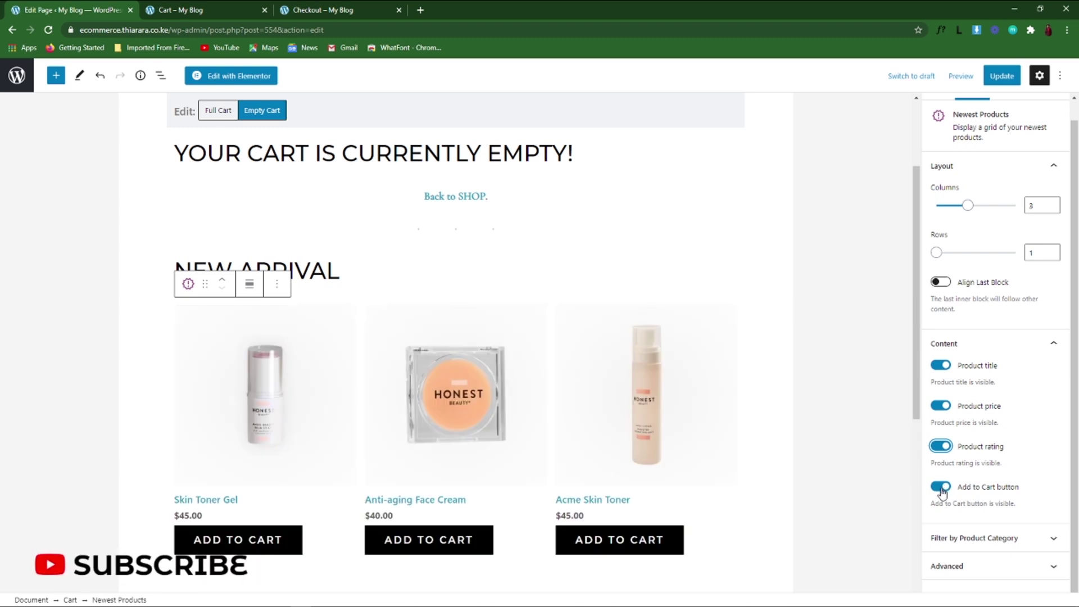
left_click(942, 488)
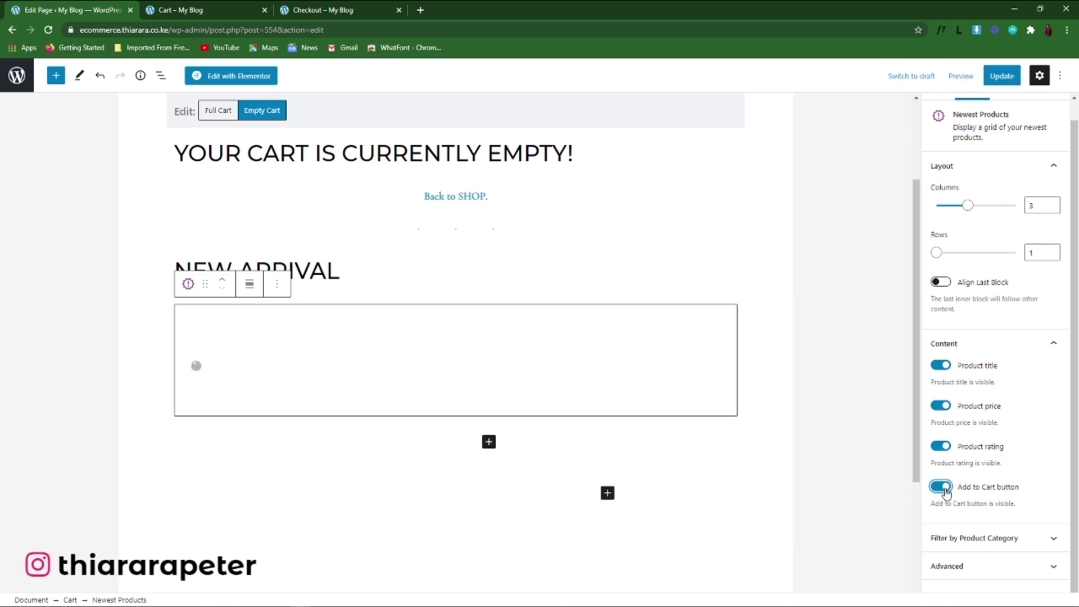
- Examine the Newest Products block's product category filter and its advanced CSS class setting
left_click(971, 540)
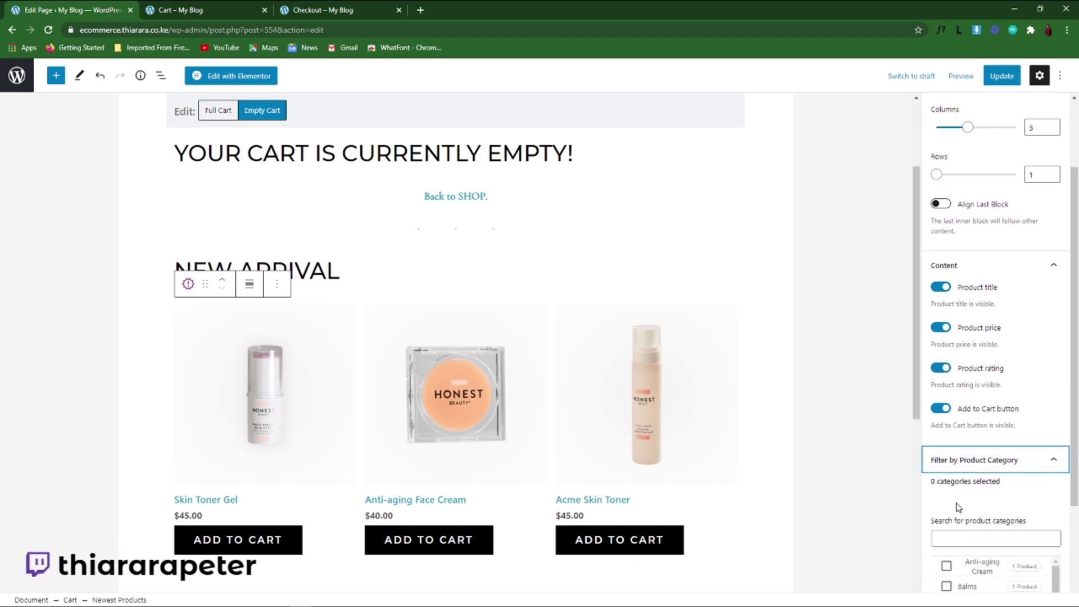
scroll(559, 412, "down", 3)
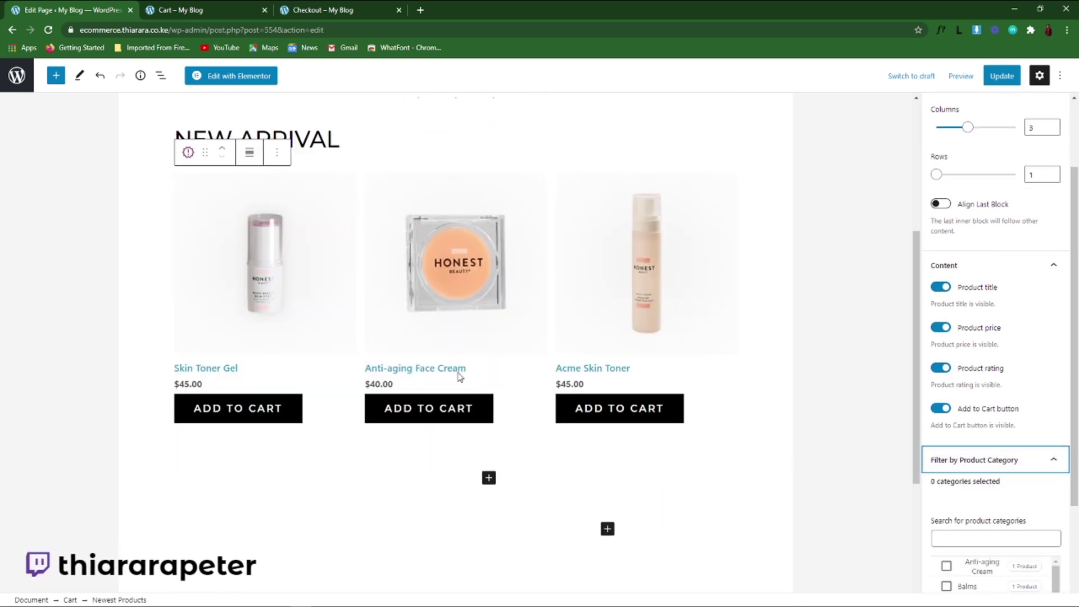
left_click(978, 466)
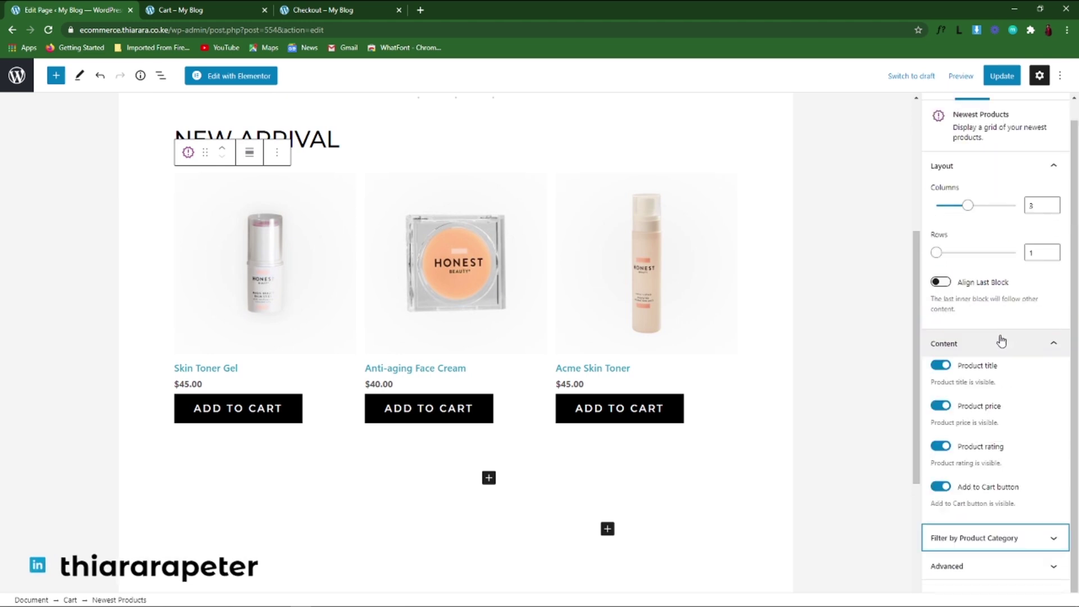
left_click(946, 565)
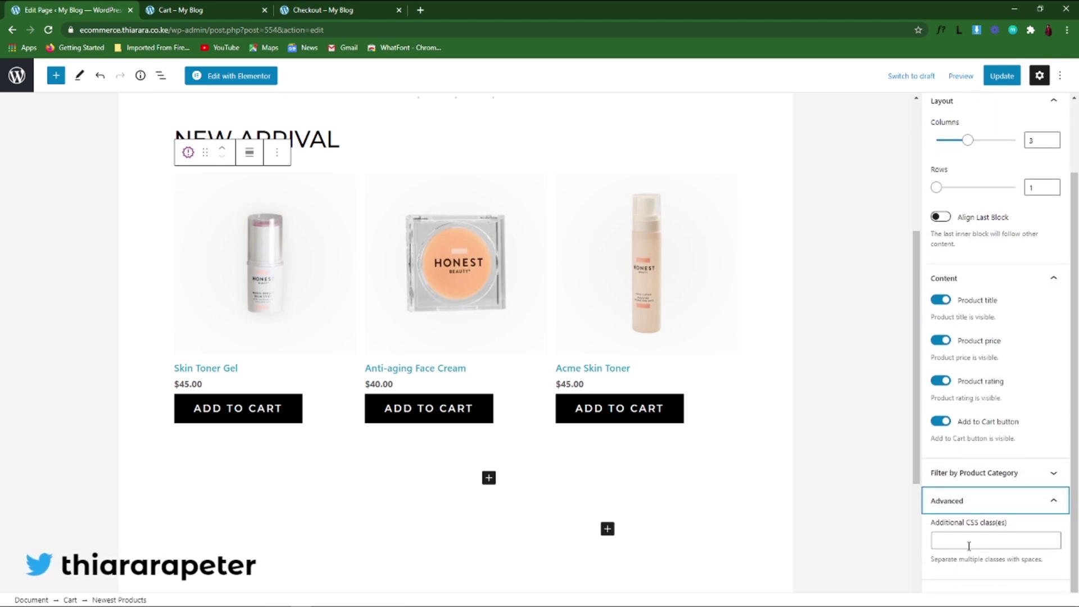
- Switch the Cart block back to its full-cart view and update the page
scroll(617, 328, "up", 6)
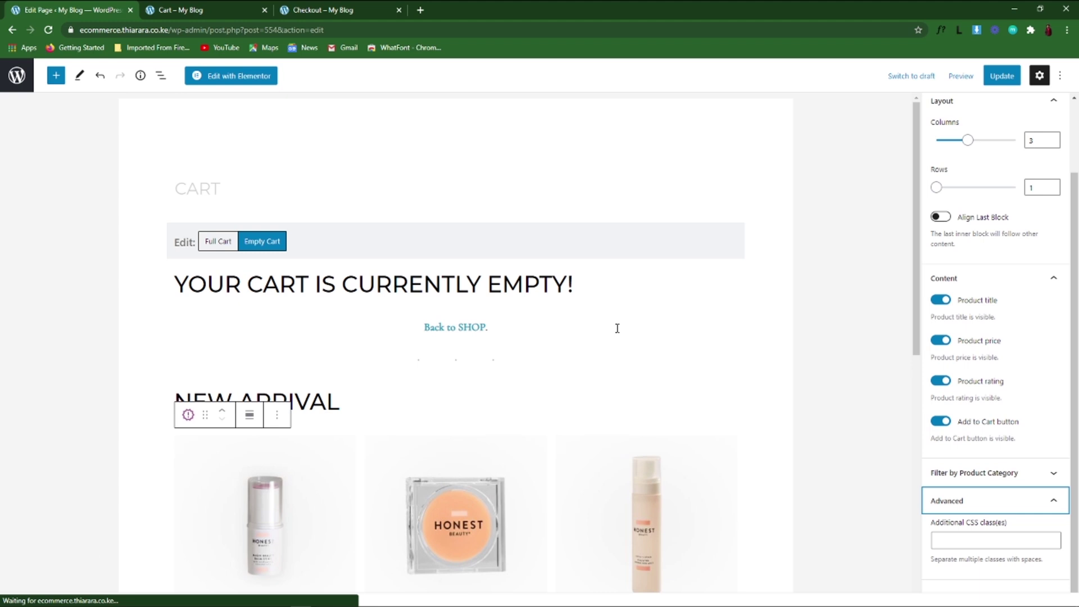
left_click(218, 241)
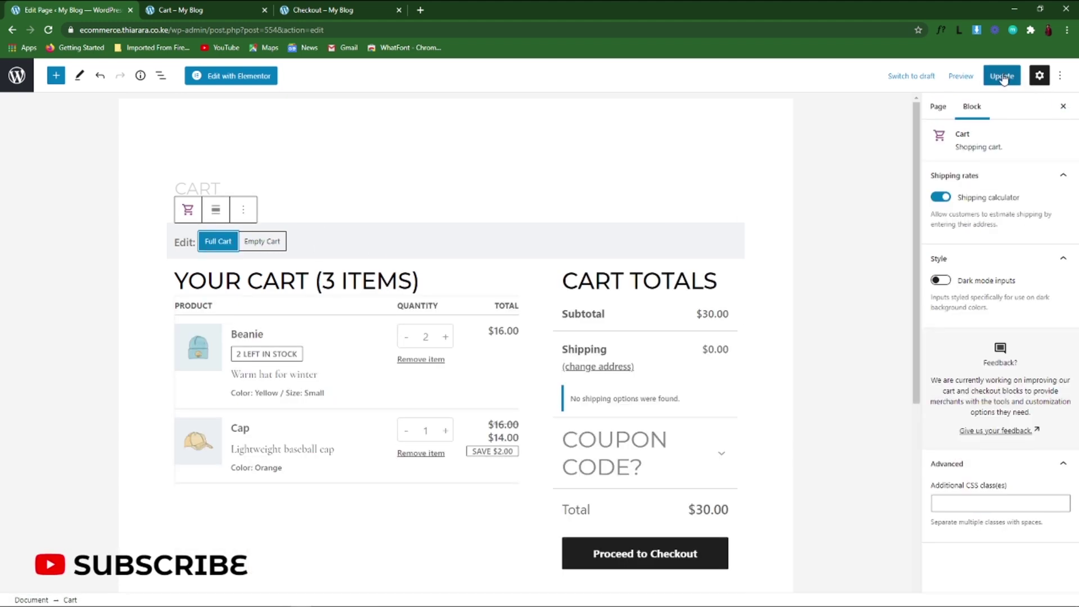
left_click(1002, 75)
- Open the store's redesigned cart page in a new browser tab beside the old one and expand its coupon code section
left_click(201, 9)
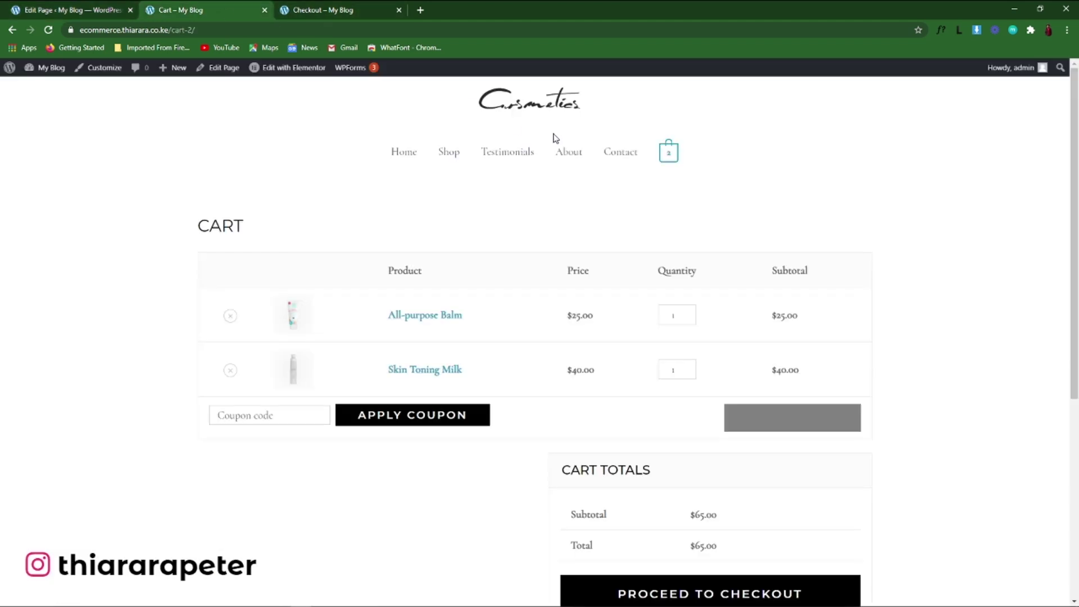
right_click(673, 162)
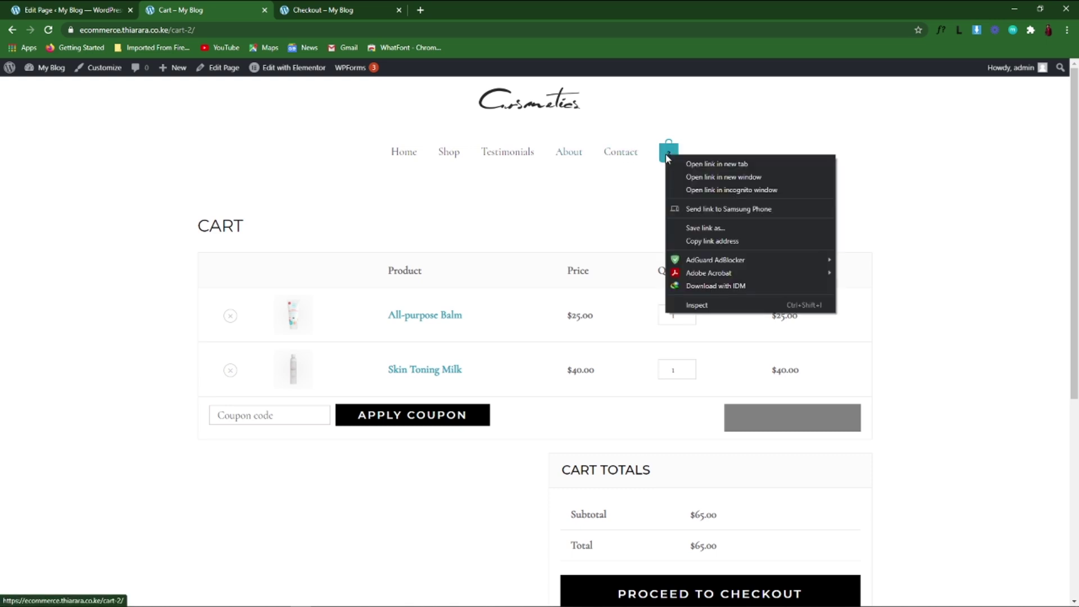
left_click(700, 166)
key("ctrl+Tab")
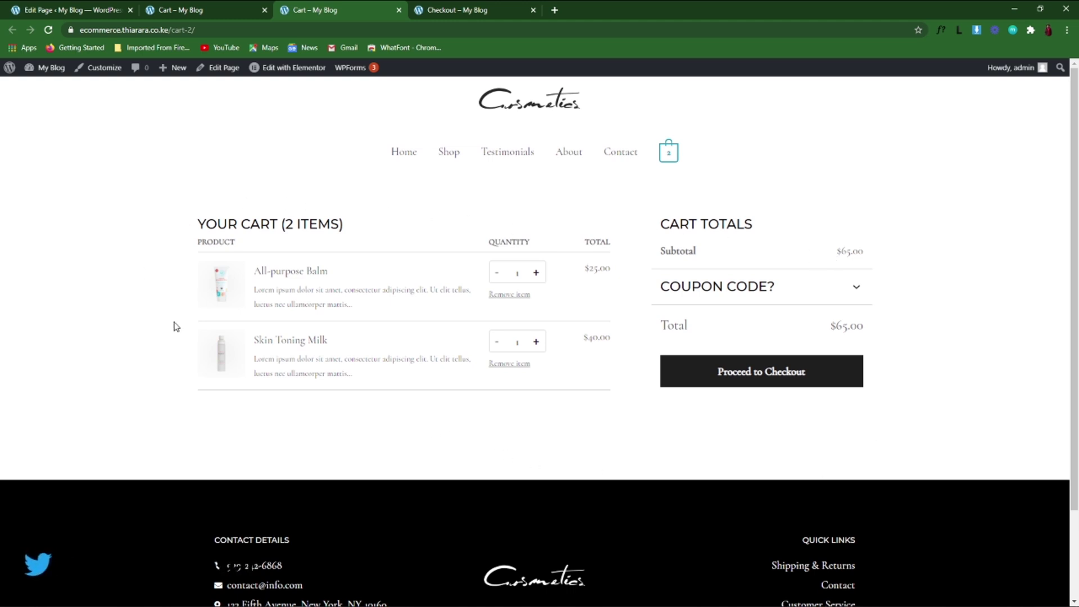
left_click(855, 290)
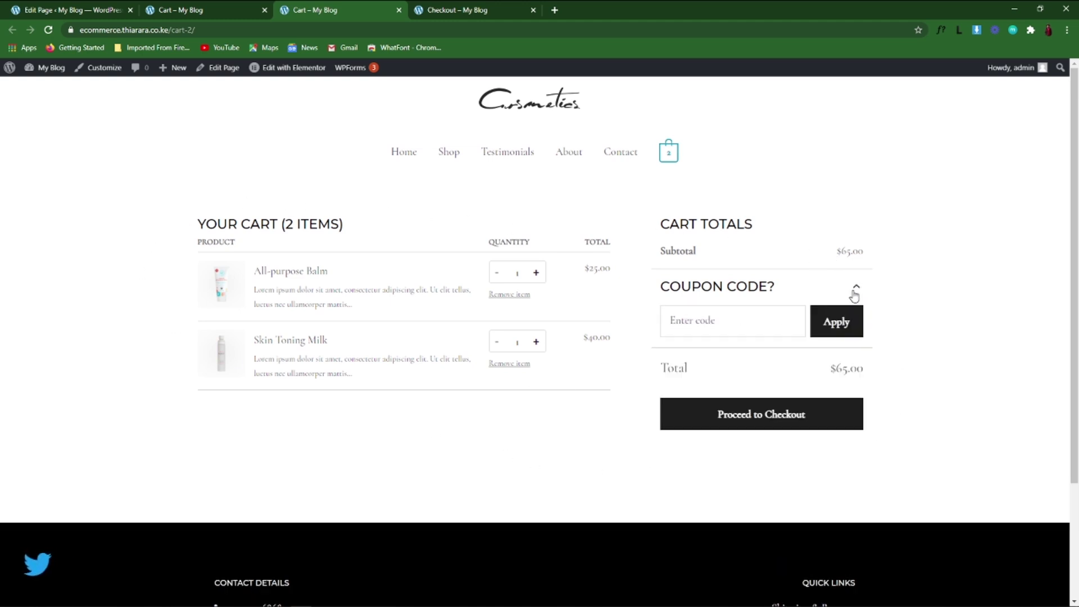
- Compare the store's old cart page with the redesigned one, including where the coupon code is entered
left_click(714, 320)
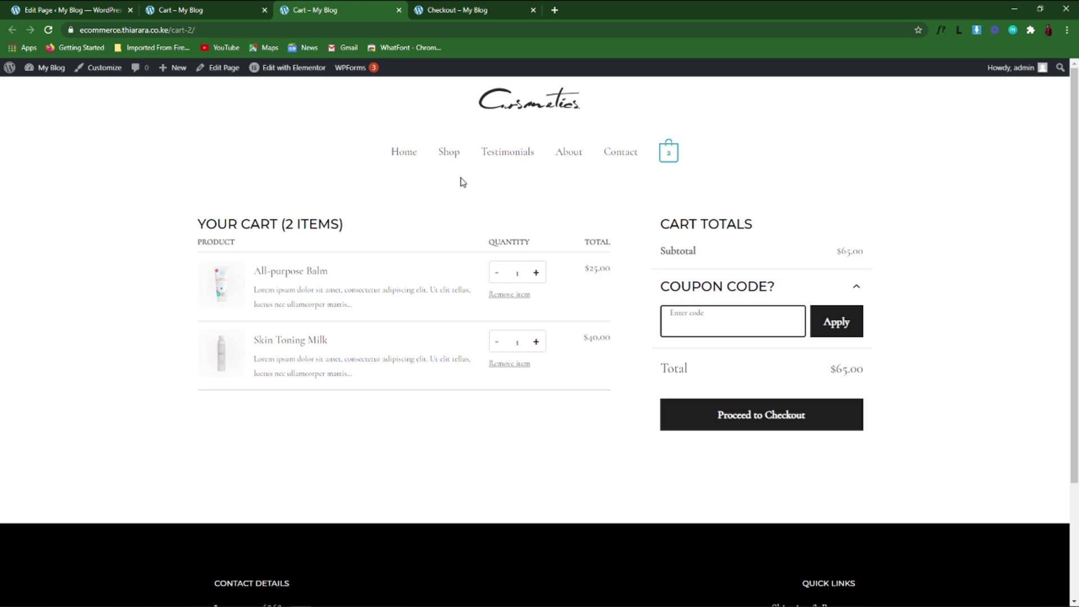
left_click(205, 12)
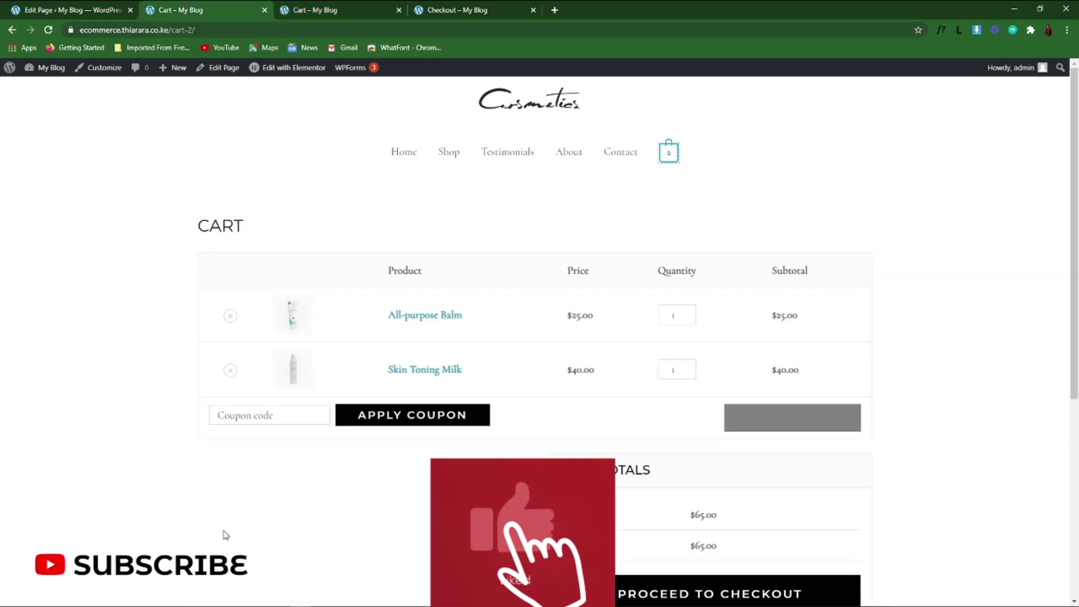
scroll(640, 424, "down", 3)
left_click(321, 7)
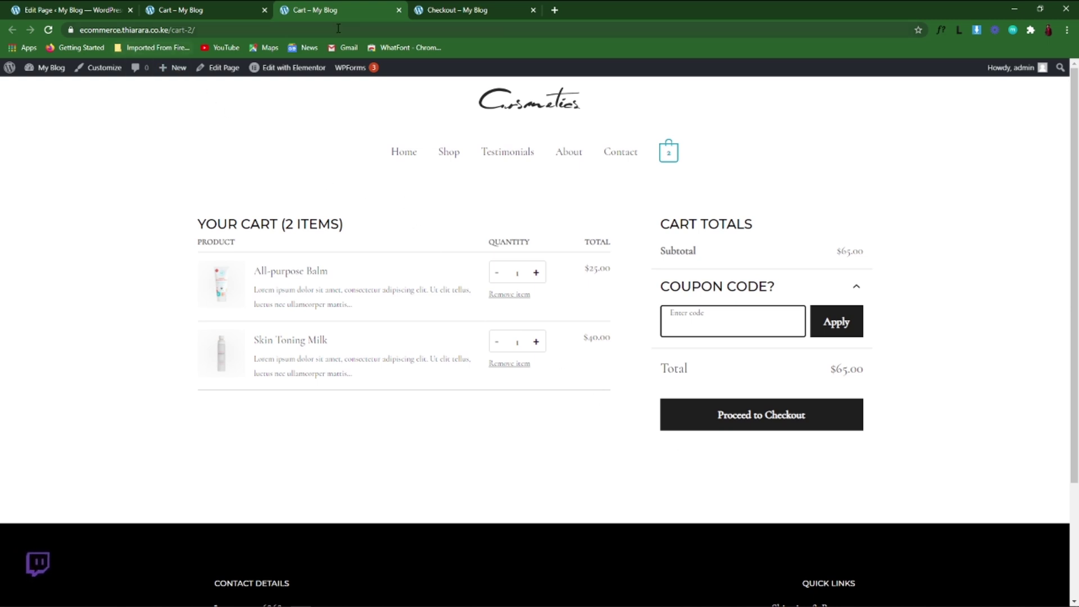
- Look through the store's existing checkout page, from the coupon notice and billing details down the form
left_click(495, 10)
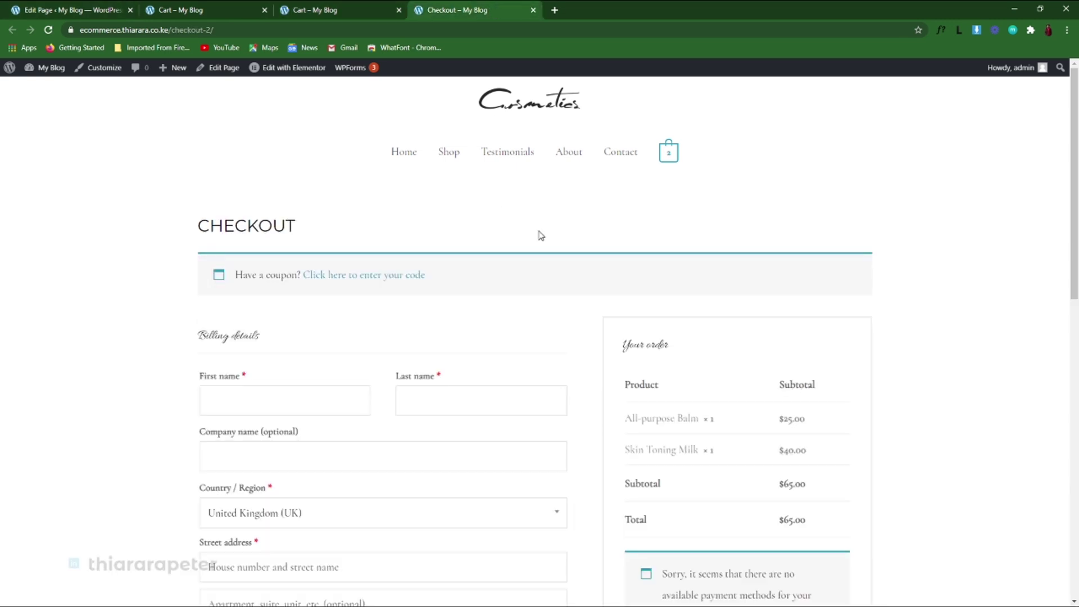
scroll(539, 236, "down", 5)
scroll(334, 283, "up", 5)
- Open the Checkout page for editing from the site's page list and remove its woocommerce_checkout shortcode block
left_click(61, 8)
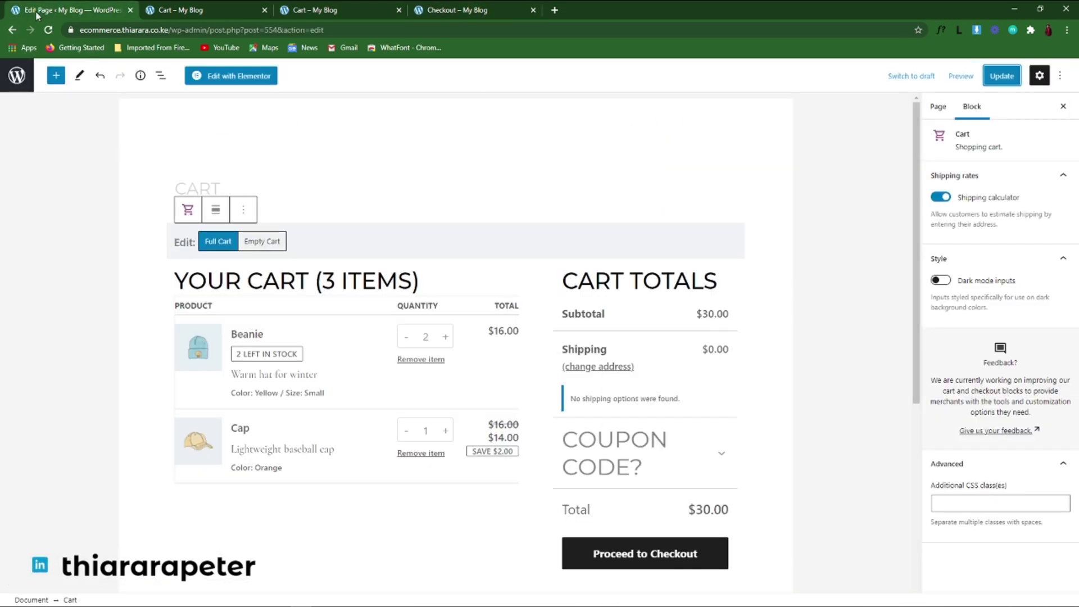
left_click(14, 31)
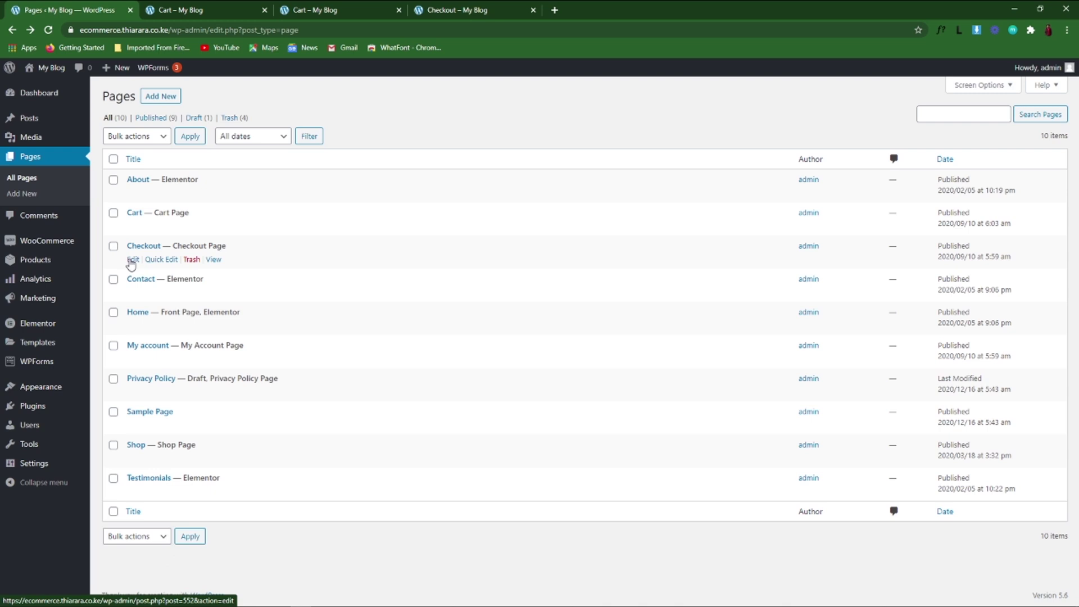
left_click(133, 260)
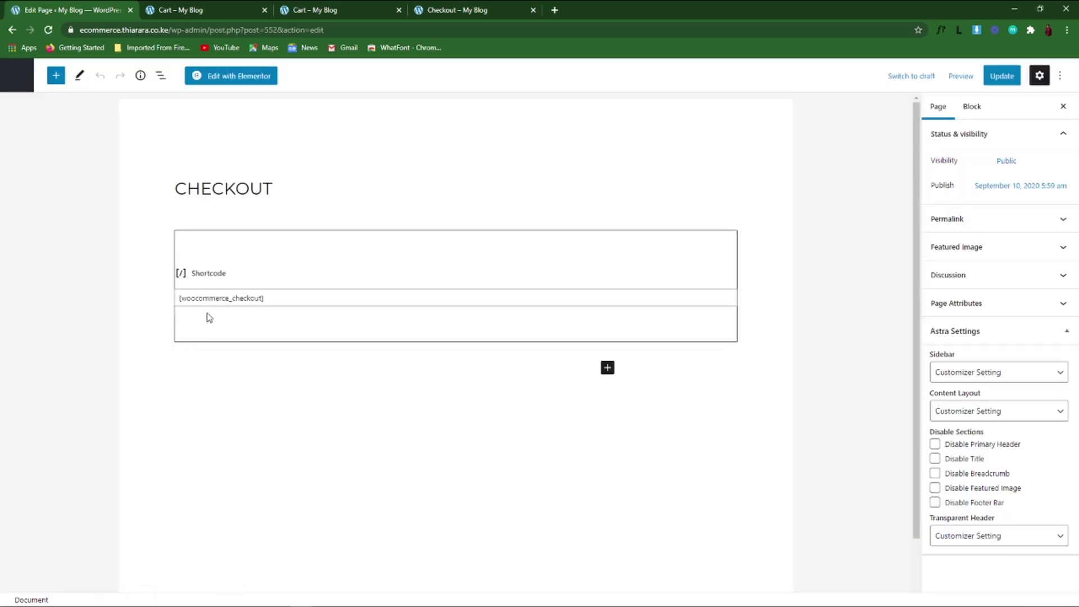
left_click(339, 266)
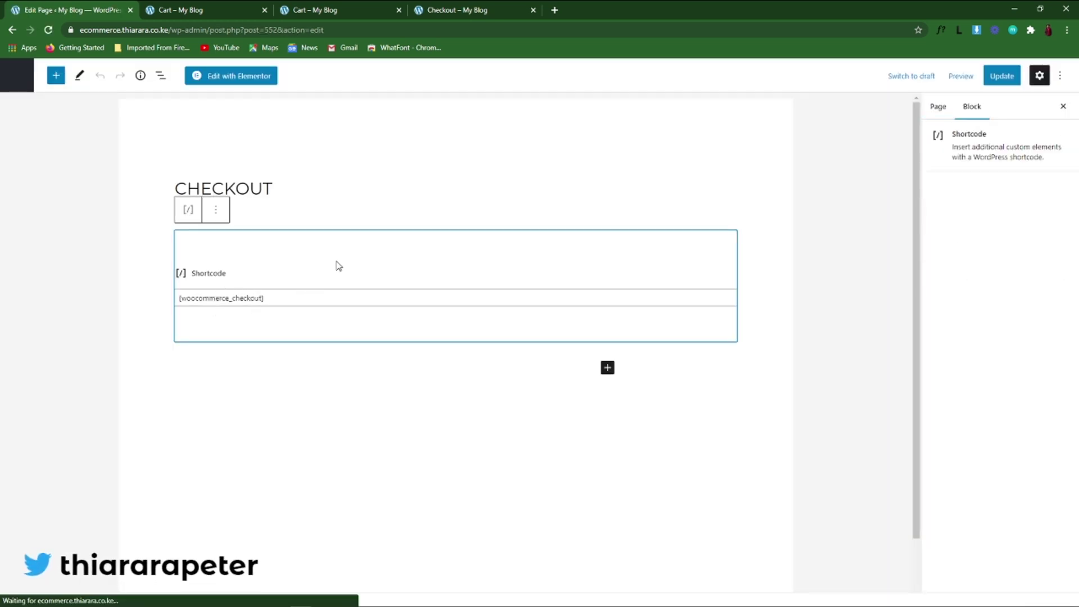
left_click(215, 210)
left_click(292, 437)
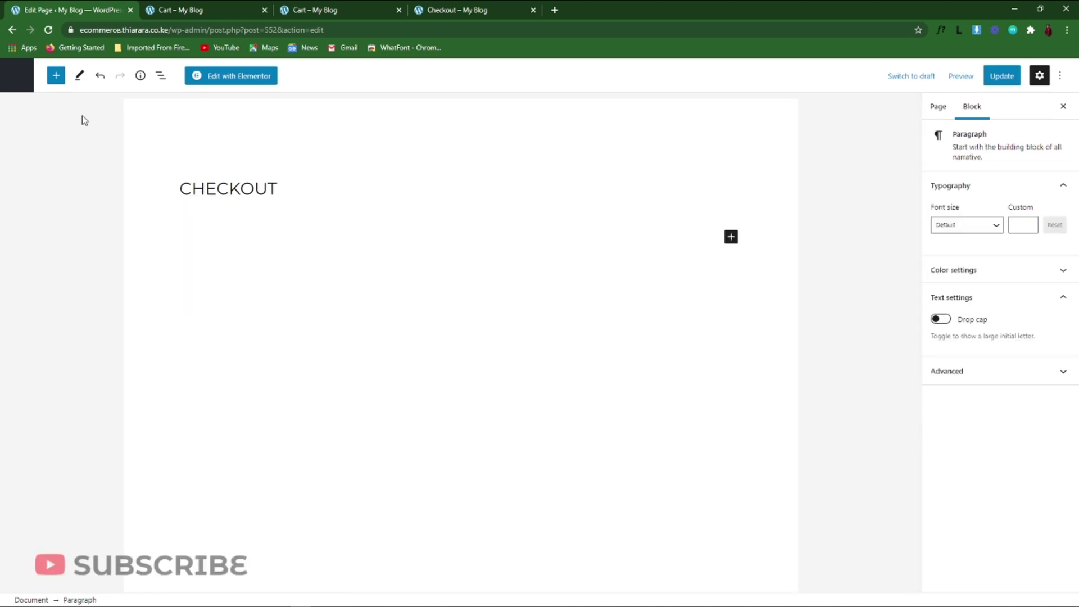
- Search the block library for "ch" and insert the WooCommerce Checkout block into the page
left_click(56, 75)
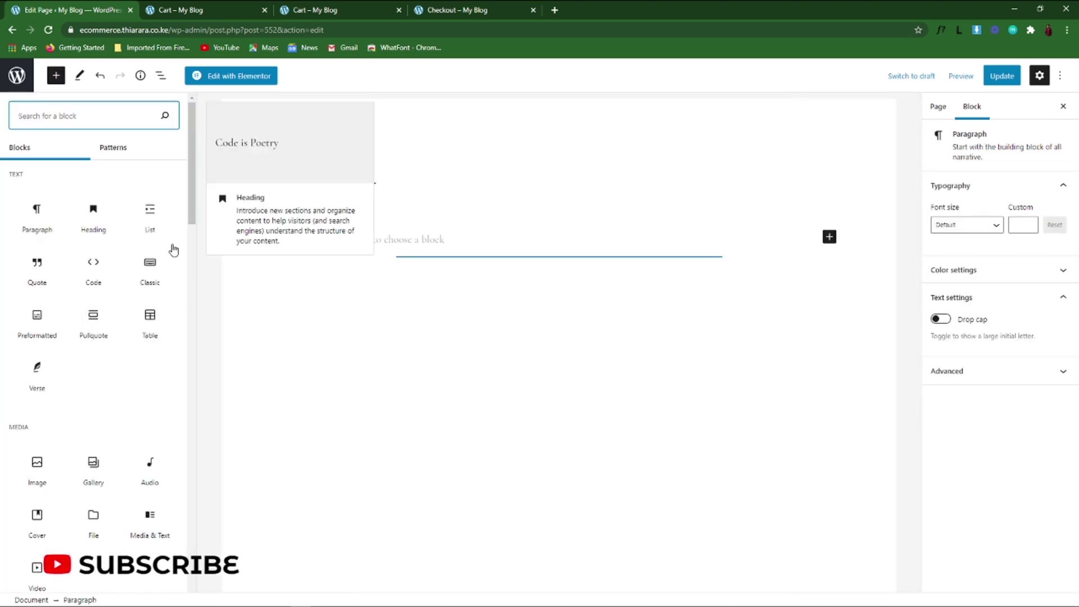
scroll(192, 220, "down", 1)
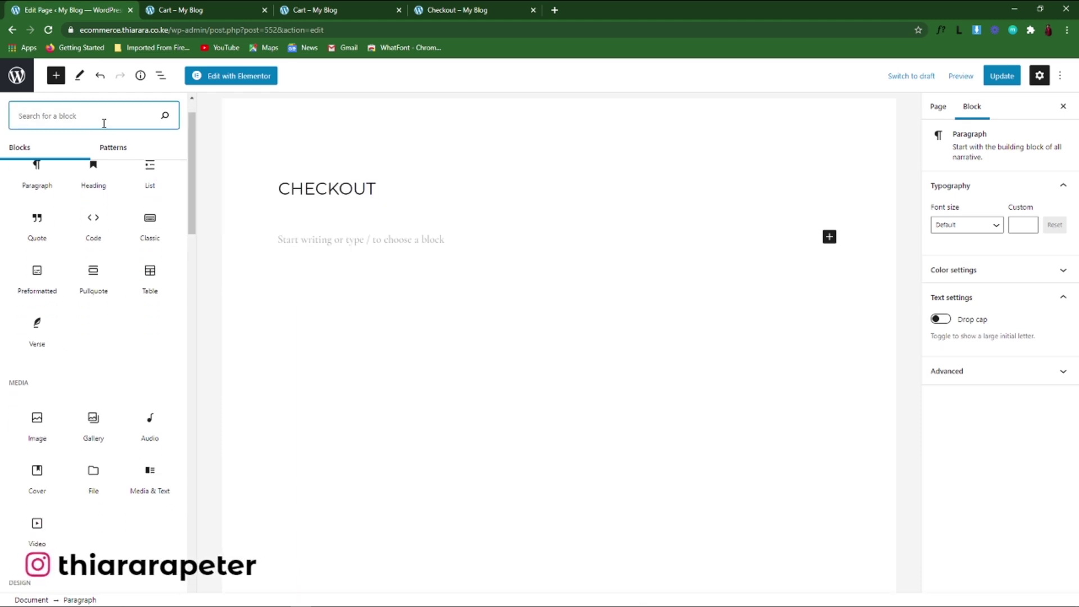
type("ch")
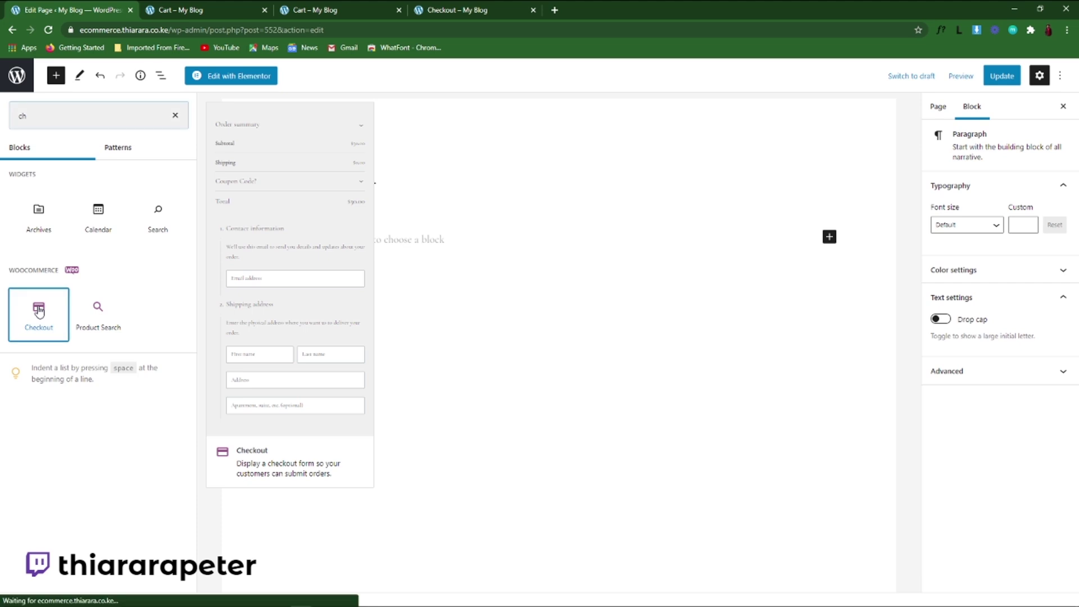
left_click(39, 311)
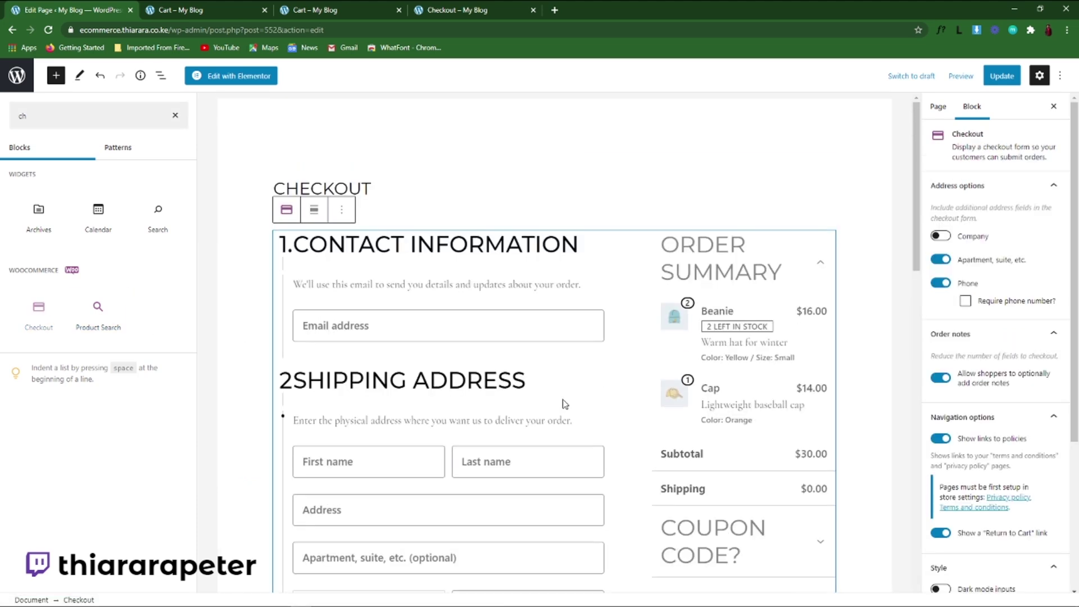
- Compare the new Checkout block's form sections with the fields of the store's existing live checkout page
scroll(385, 315, "down", 3)
scroll(402, 331, "down", 3)
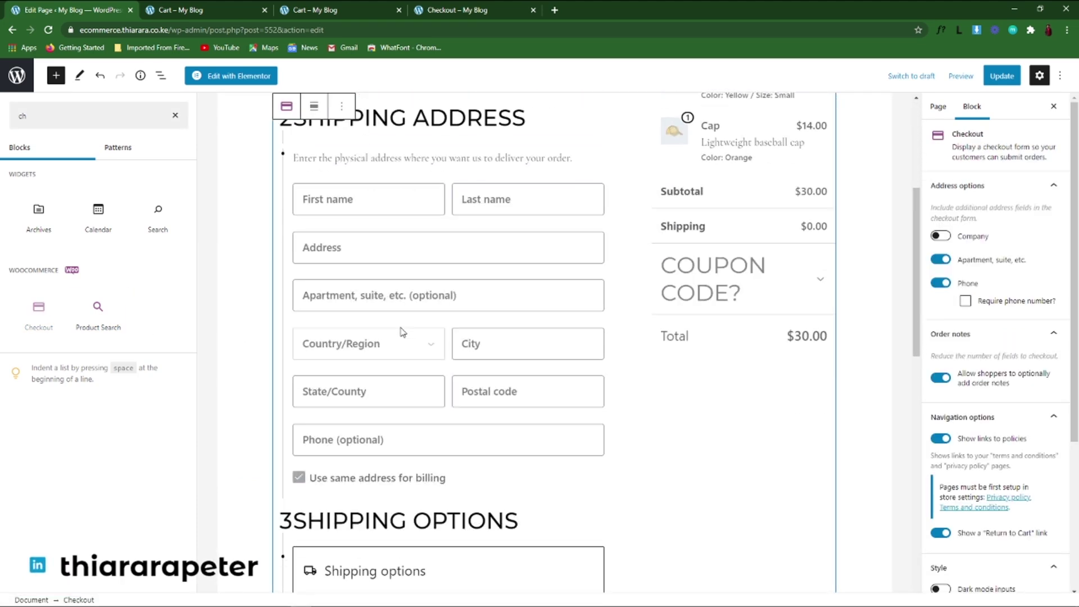
scroll(403, 332, "down", 9)
scroll(350, 217, "up", 12)
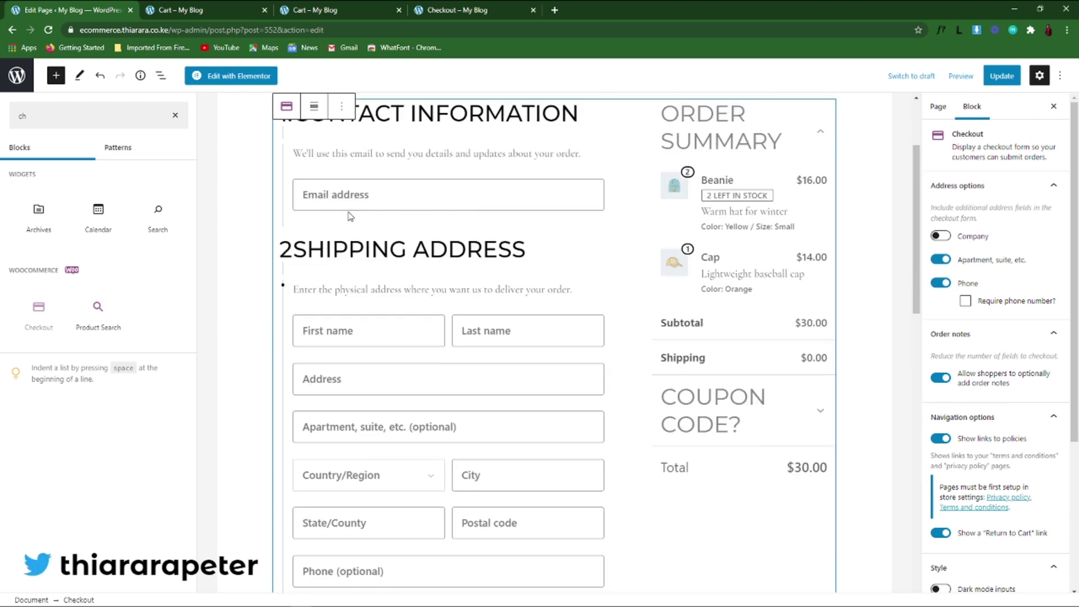
scroll(387, 213, "up", 3)
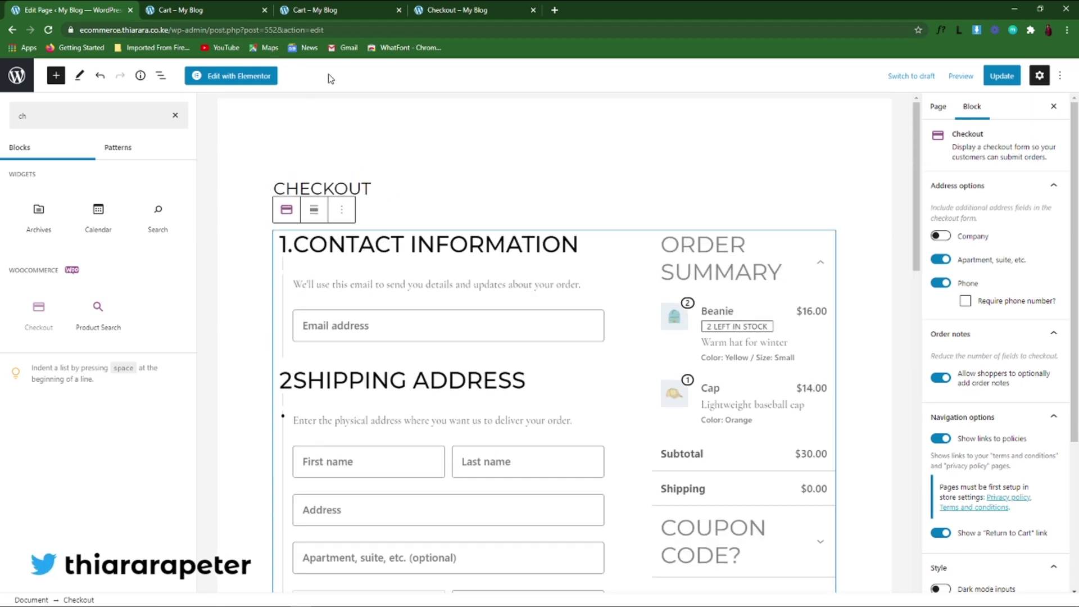
left_click(464, 11)
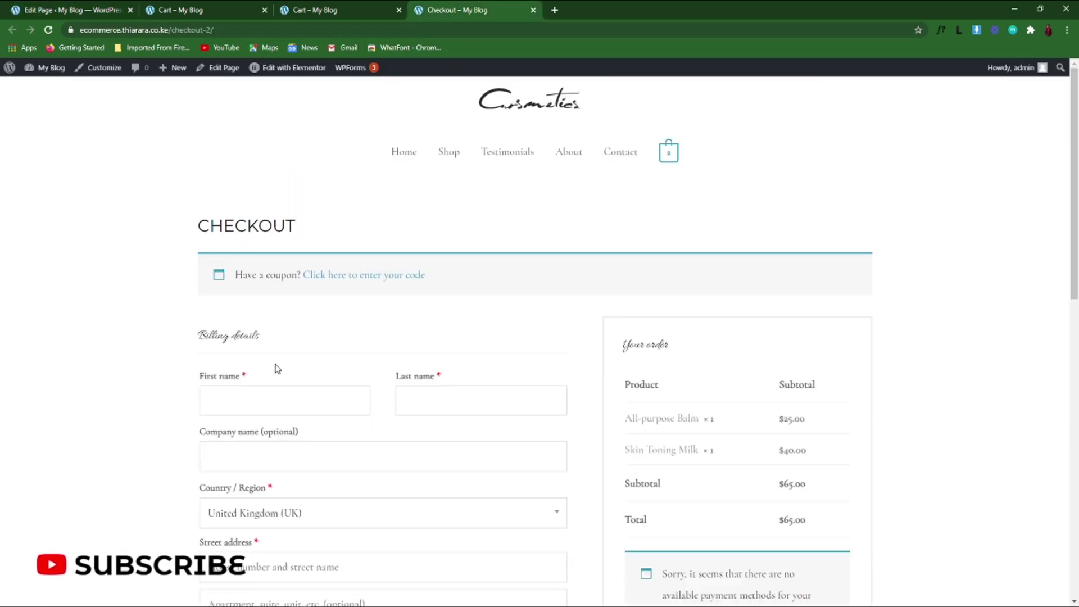
scroll(275, 369, "down", 10)
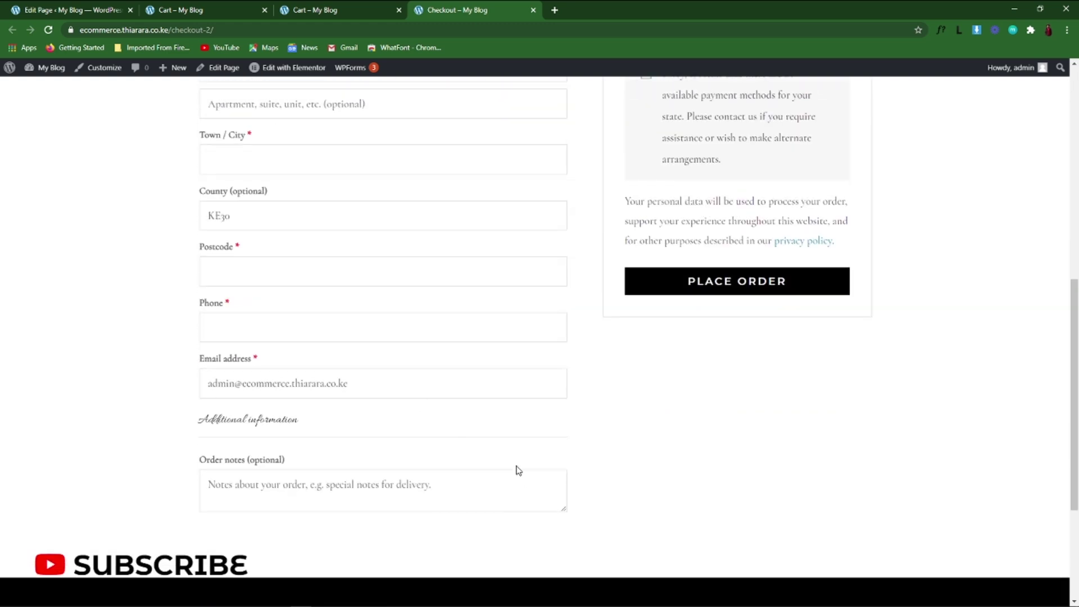
scroll(515, 470, "up", 10)
key("ctrl+1")
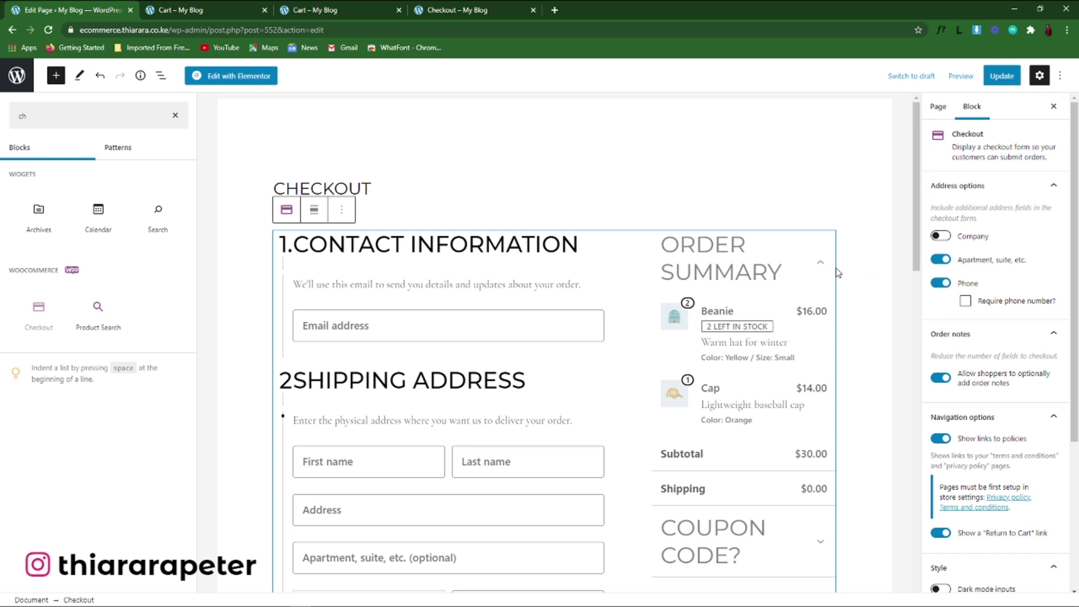
- Try the optional Company field in the Checkout block's shipping address, turning it off again
scroll(420, 457, "down", 2)
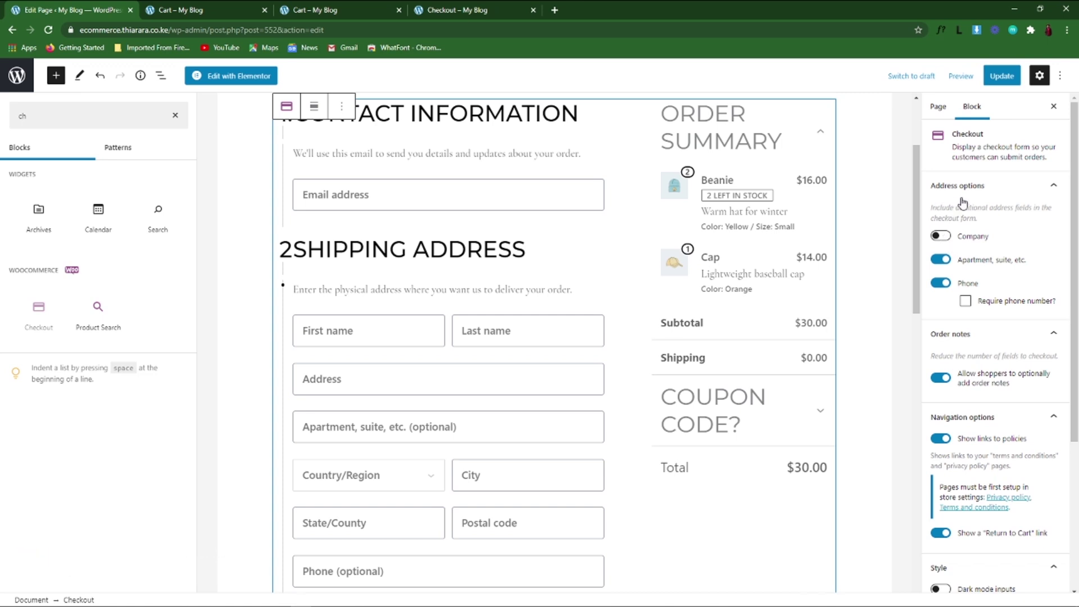
left_click(941, 236)
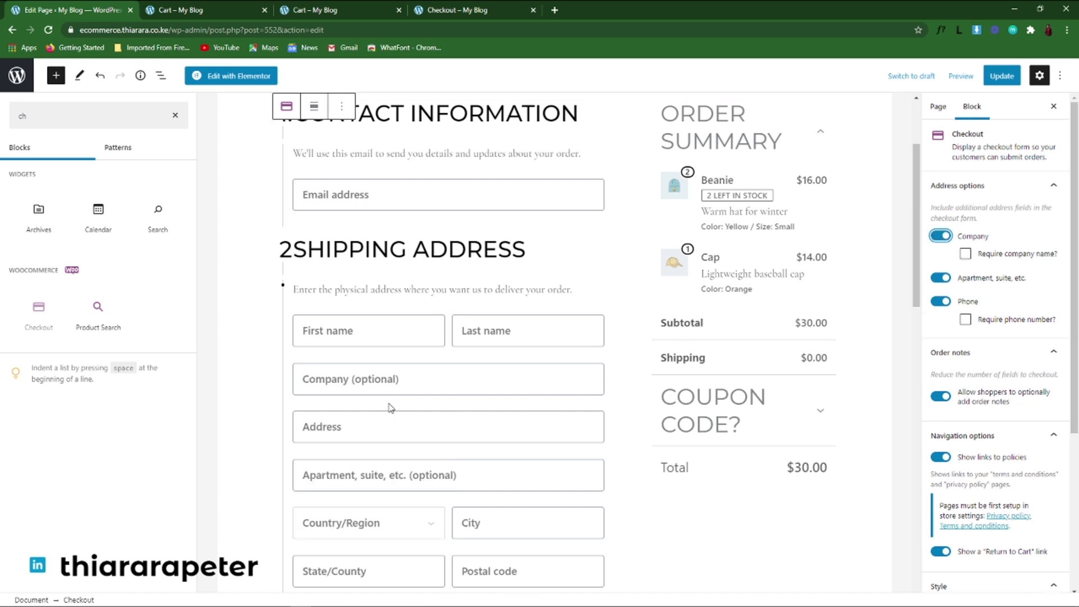
left_click(948, 238)
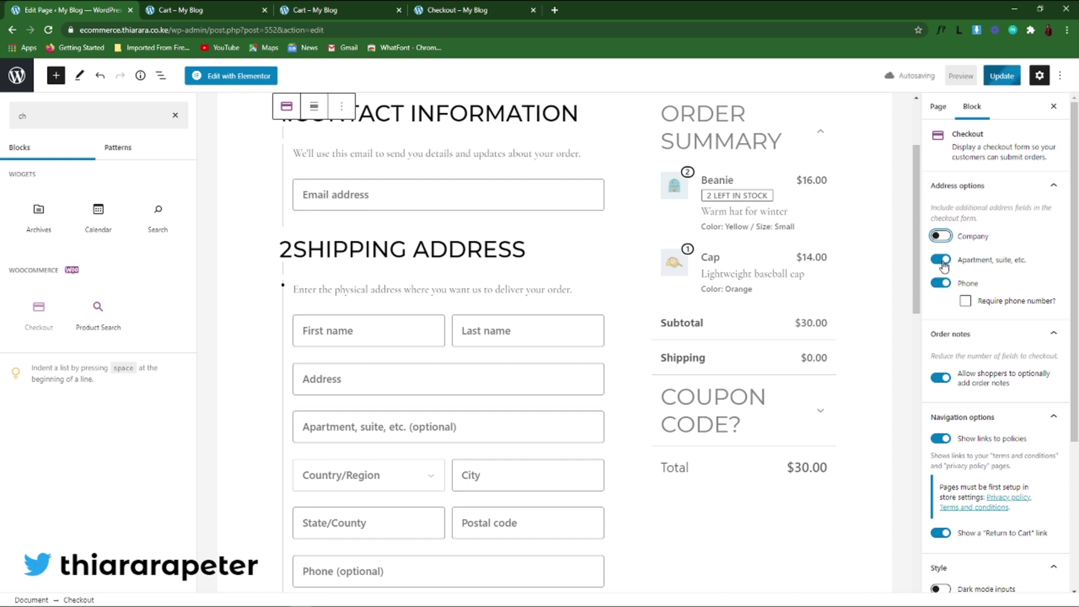
- Turn off the Apartment, suite, etc. address field and try the form without the Phone field, turning Phone on again
left_click(940, 259)
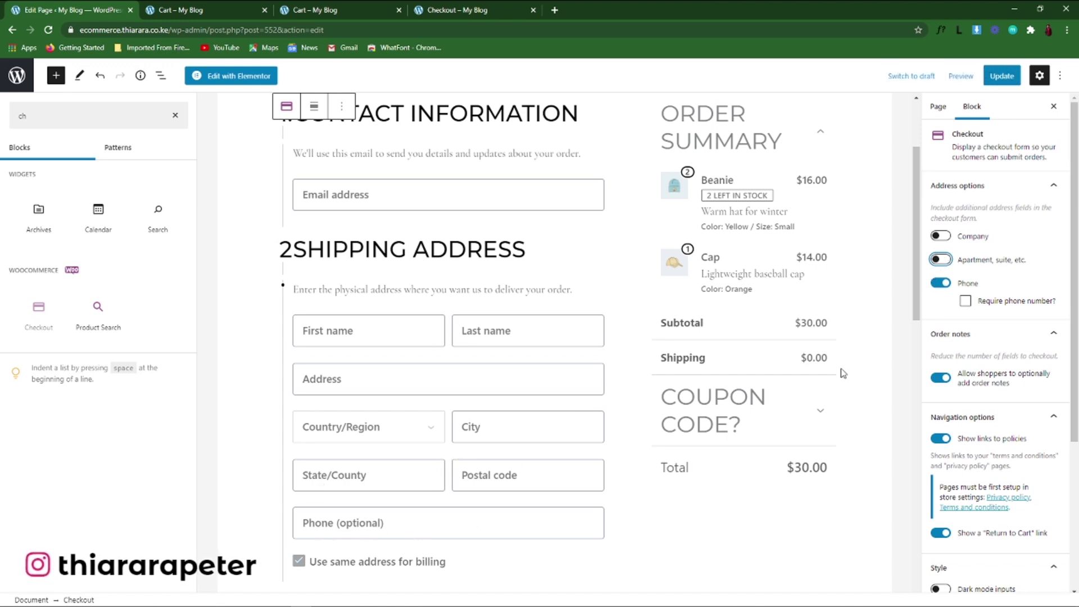
left_click(940, 283)
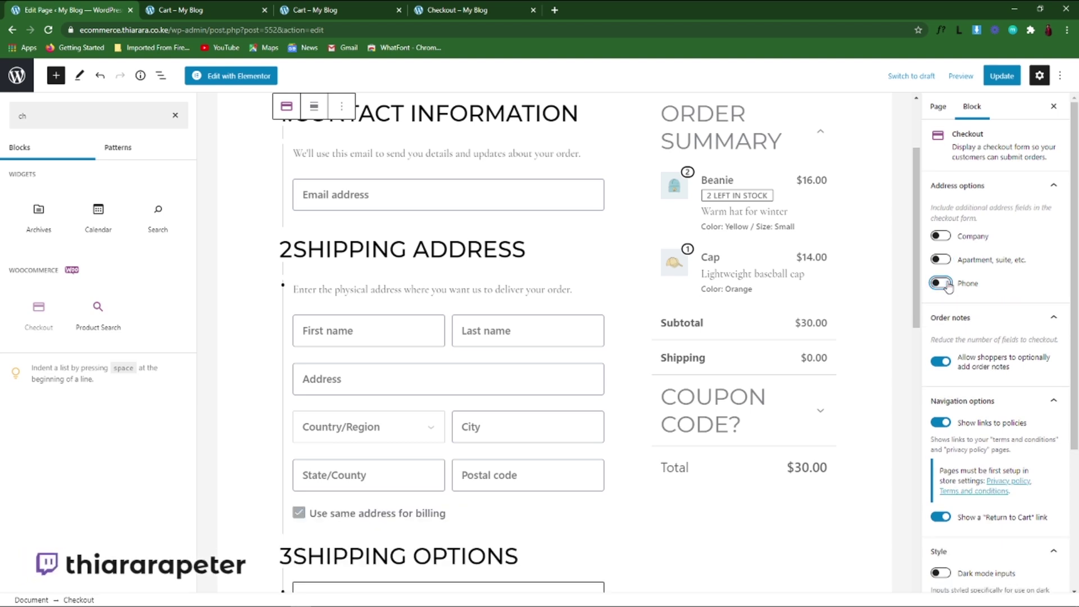
left_click(948, 285)
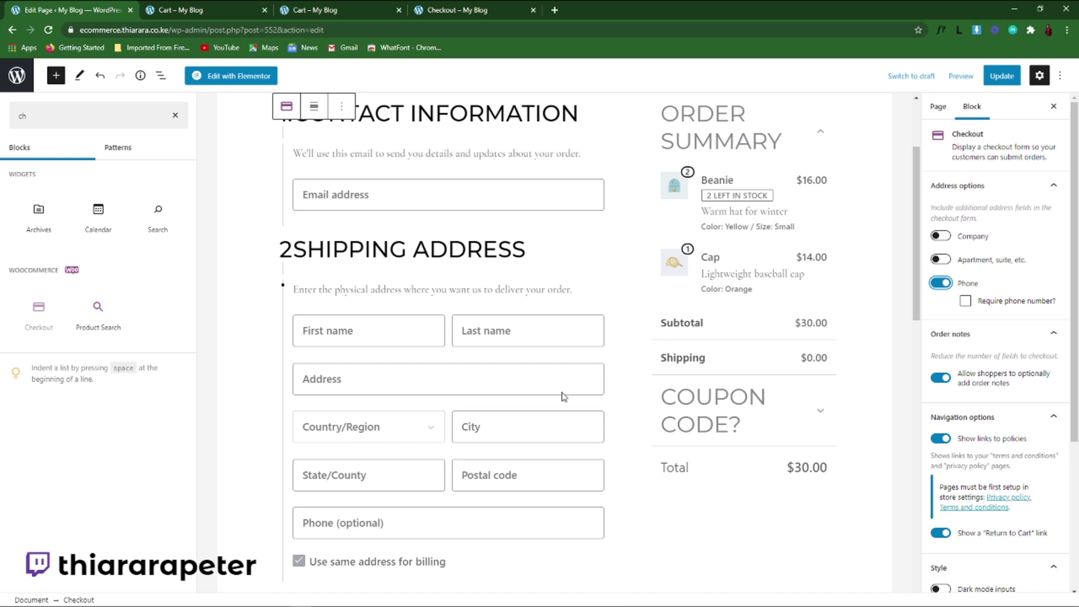
- Examine the Checkout block's same-address-for-billing option and its shipping options and payment method sections
scroll(564, 397, "down", 2)
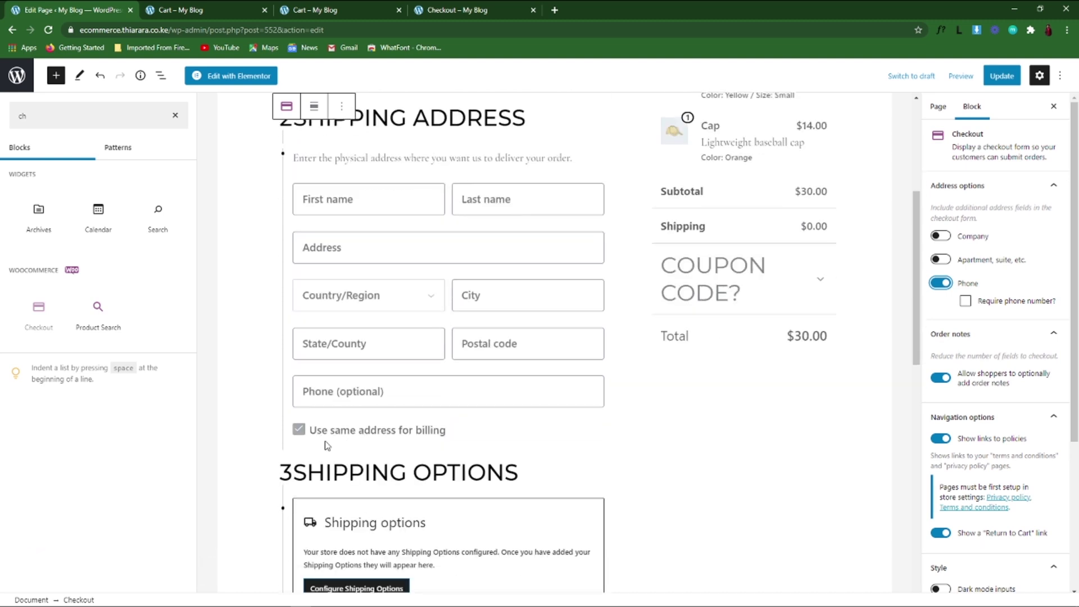
left_click(299, 429)
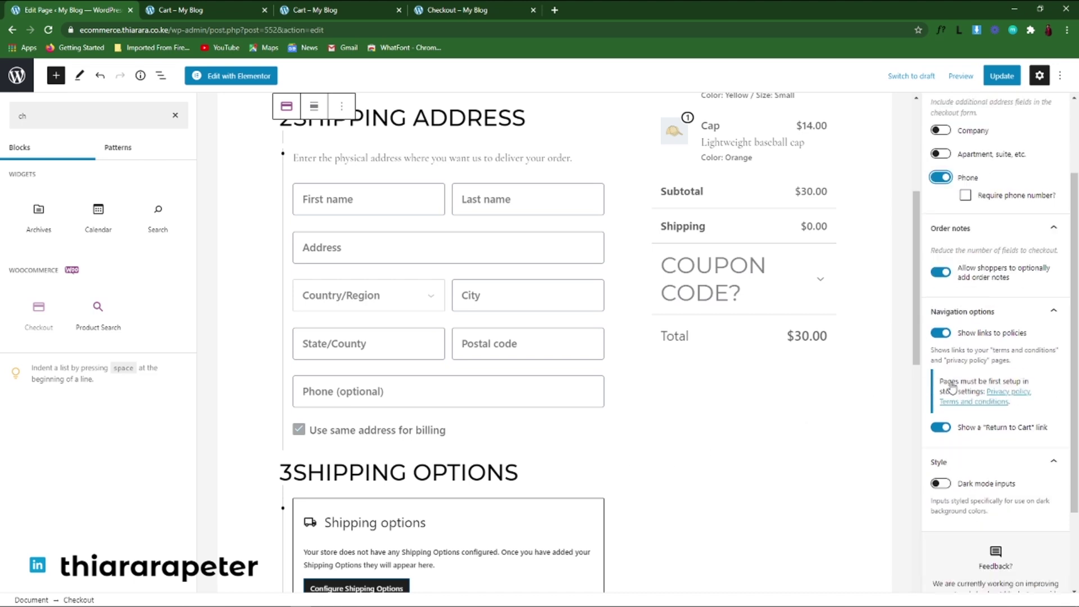
scroll(944, 377, "down", 2)
scroll(449, 433, "down", 2)
scroll(433, 433, "down", 4)
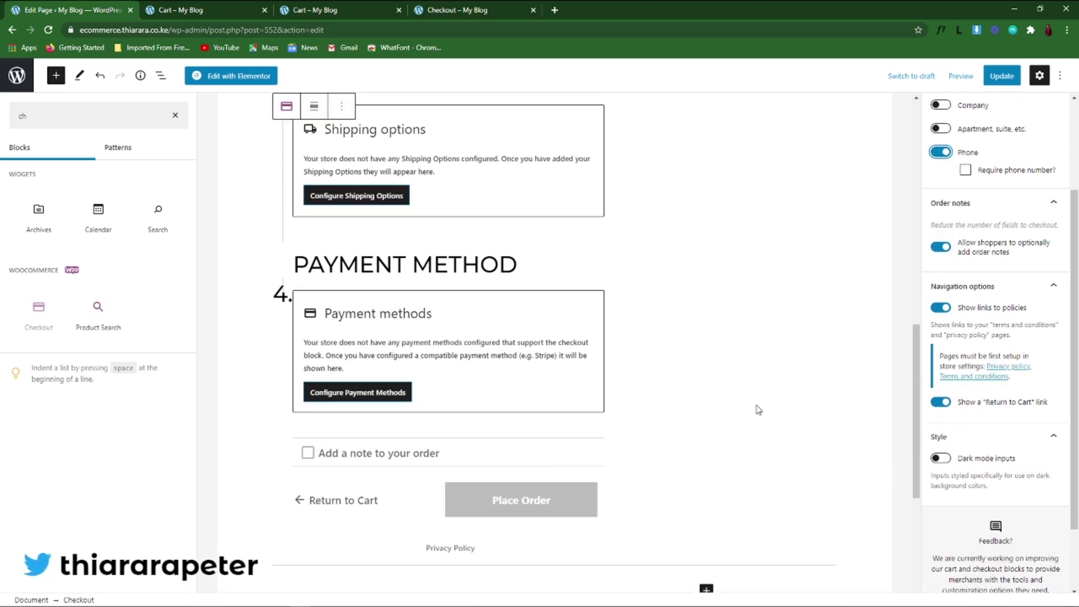
- Try the Checkout block without optional order notes, allowing them again
scroll(910, 390, "up", 2)
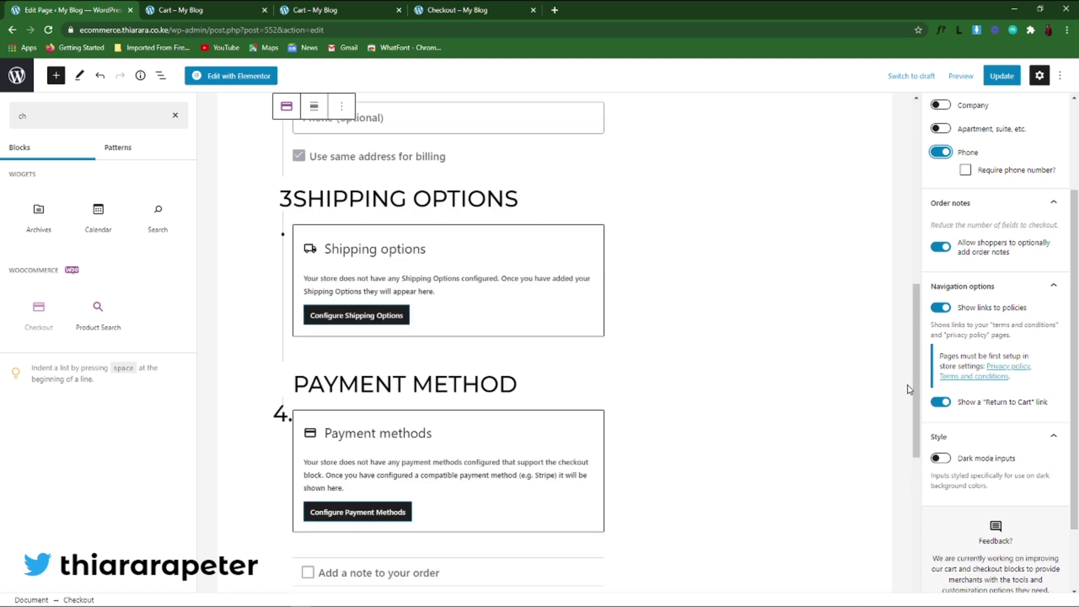
left_click(945, 250)
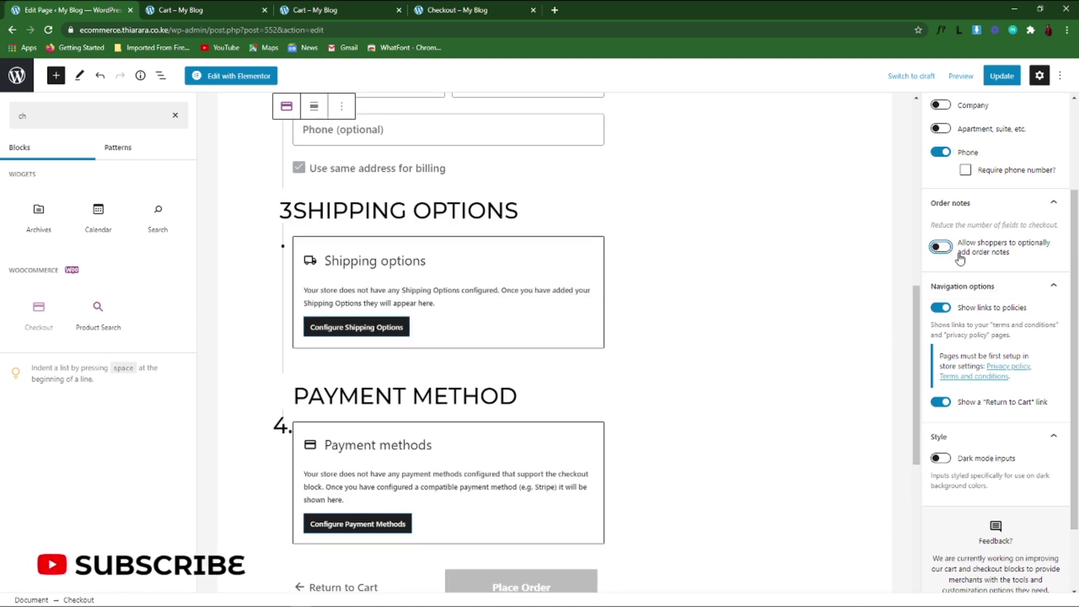
left_click(948, 251)
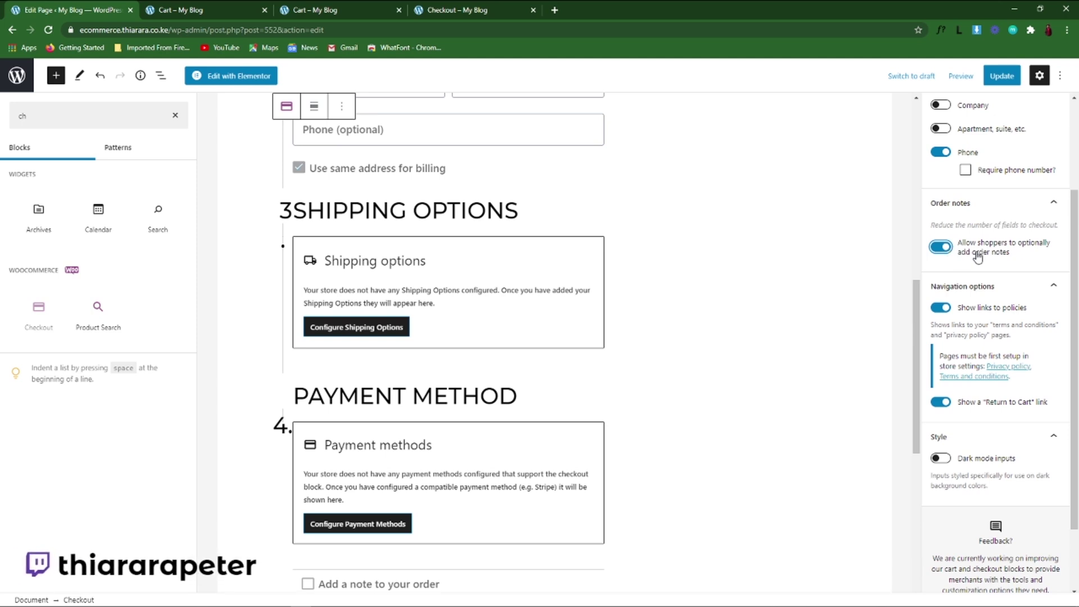
- Look over the Checkout block's navigation and style settings and show its width alignment options
scroll(962, 326, "down", 2)
scroll(597, 433, "up", 8)
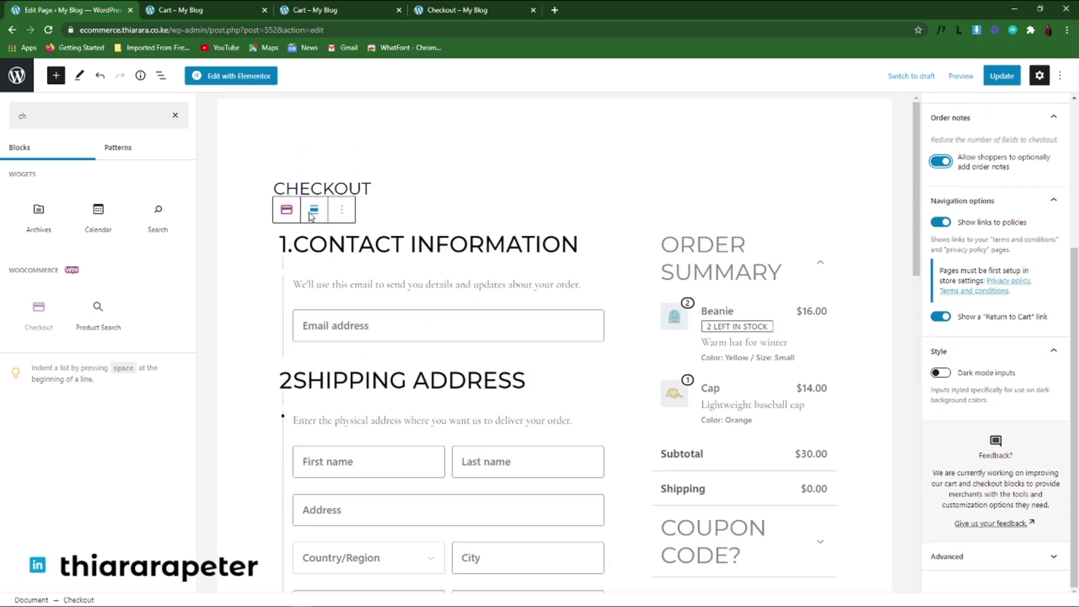
left_click(312, 214)
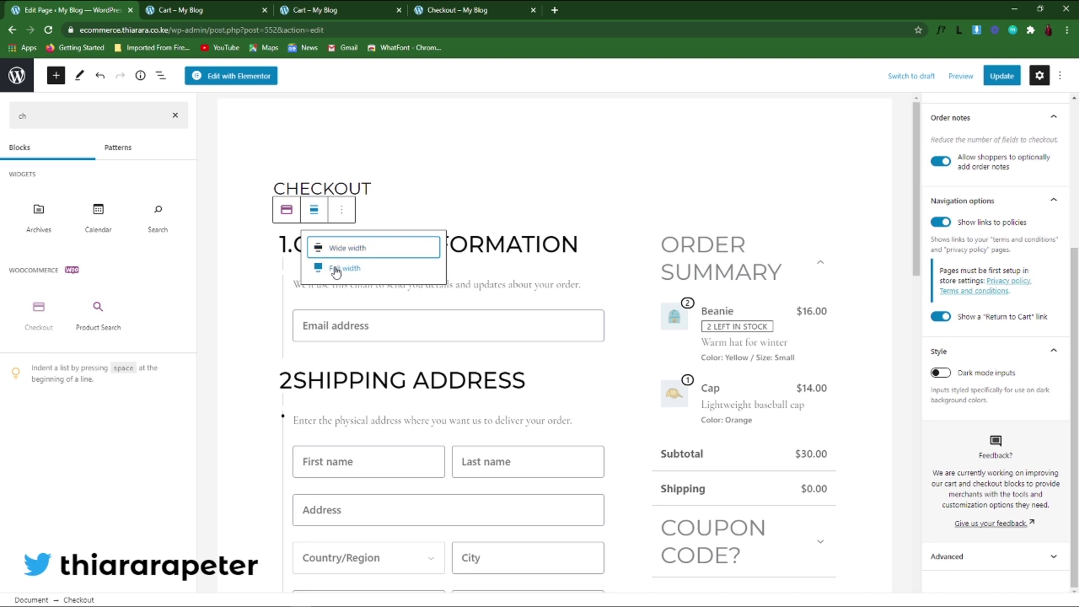
- Disable the Checkout page's title in the page's Astra settings
left_click(429, 201)
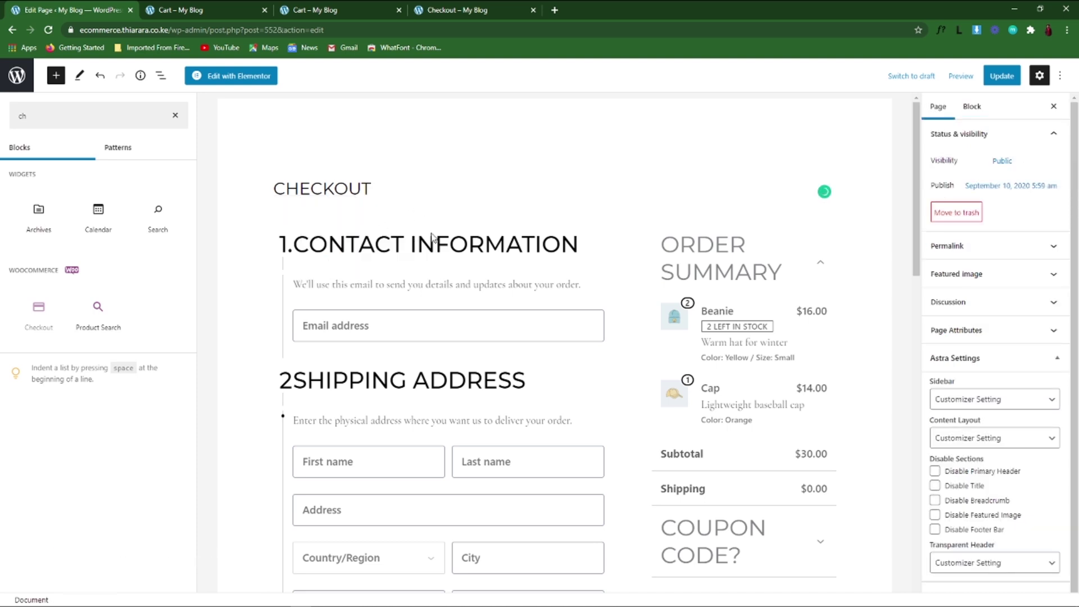
left_click(934, 486)
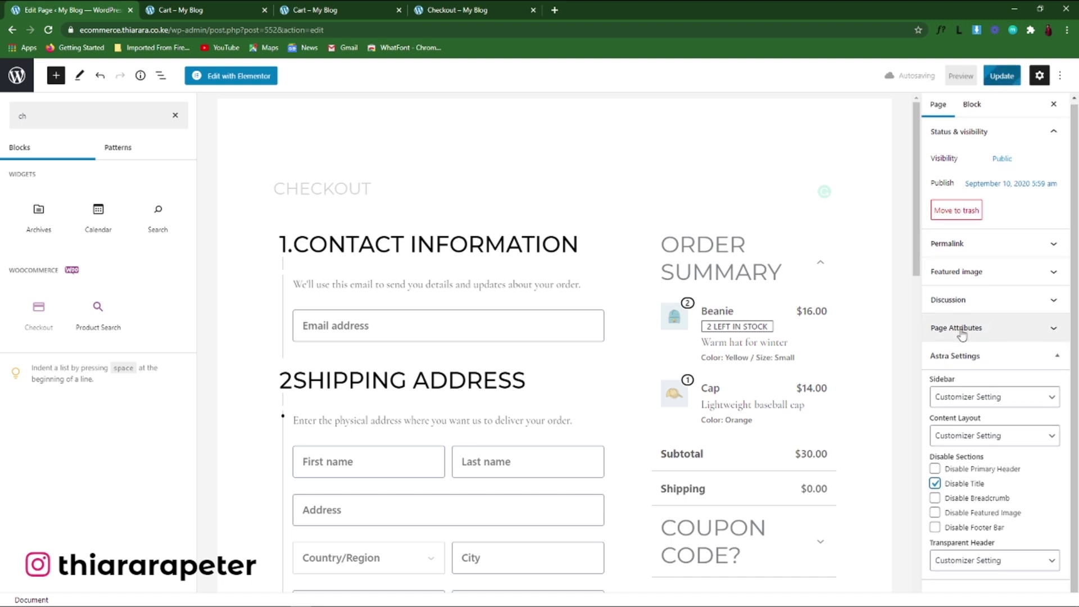
- Update the Checkout page and open its live version in a new tab from the cart's Proceed to Checkout link
left_click(998, 79)
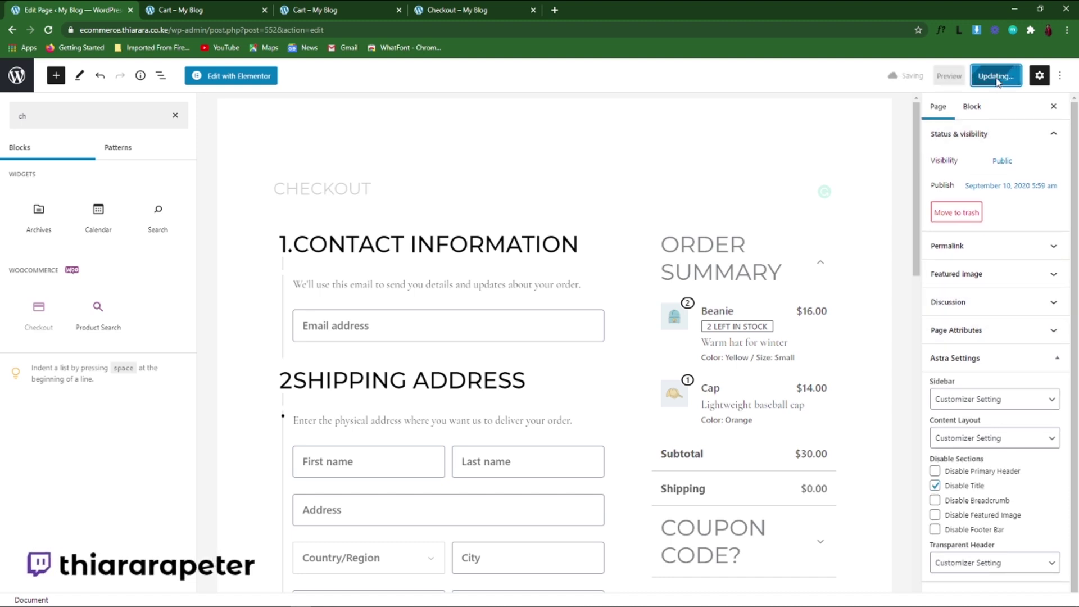
left_click(472, 10)
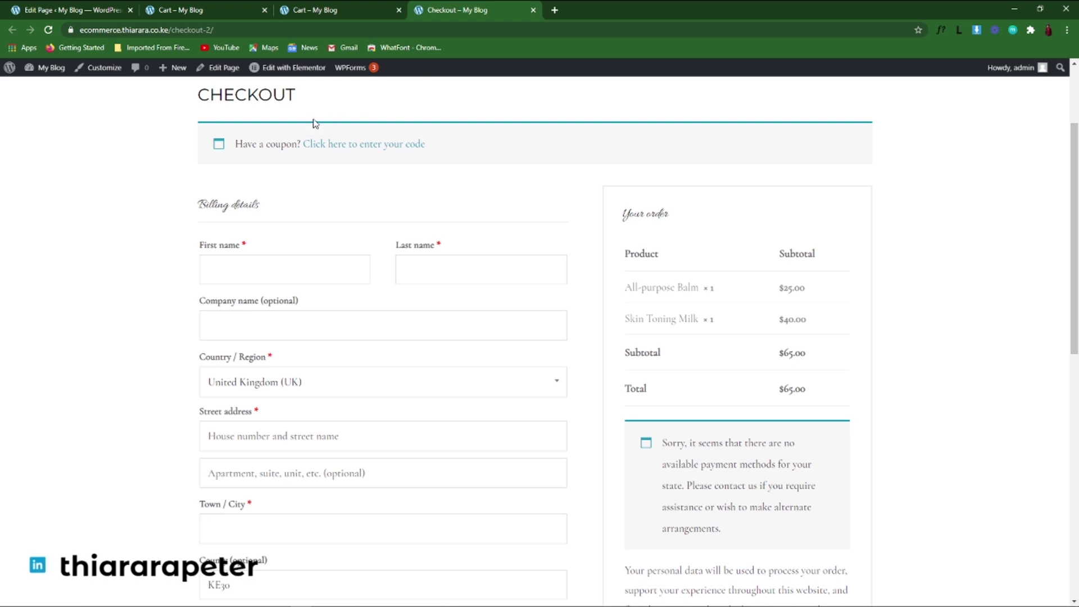
scroll(311, 127, "up", 3)
left_click(315, 10)
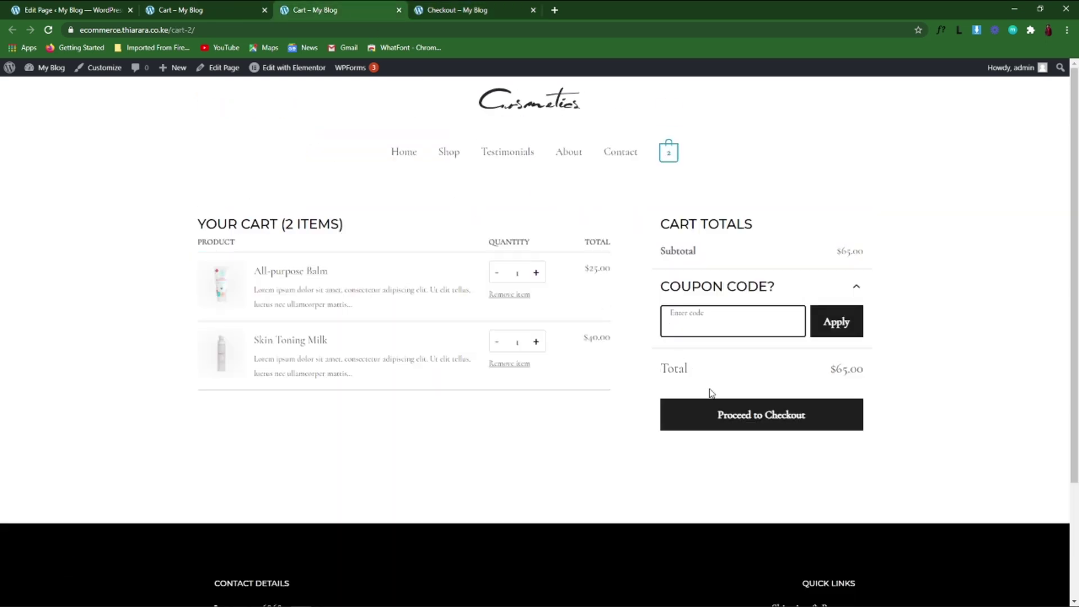
right_click(741, 420)
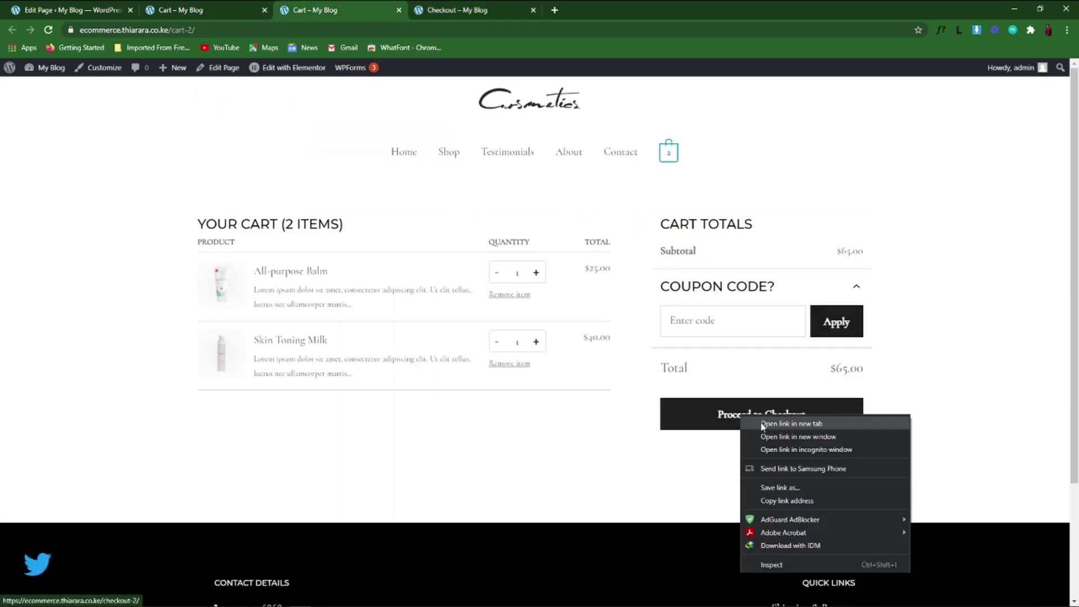
left_click(762, 424)
key("ctrl+Tab")
- Examine the contact information and billing address sections of the new live checkout page
scroll(405, 299, "down", 2)
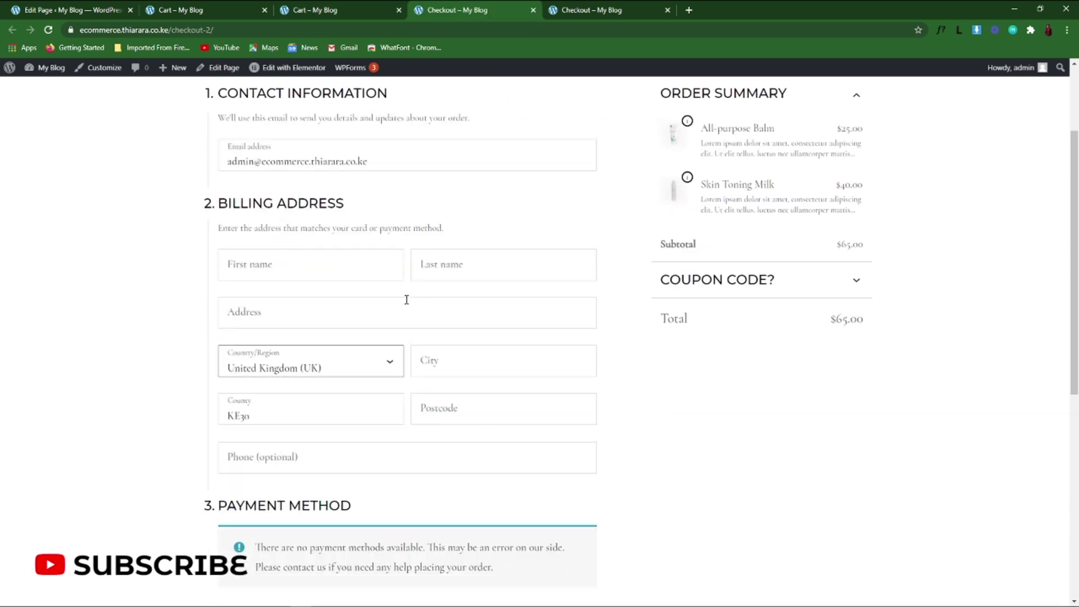
scroll(388, 298, "up", 2)
scroll(264, 280, "down", 2)
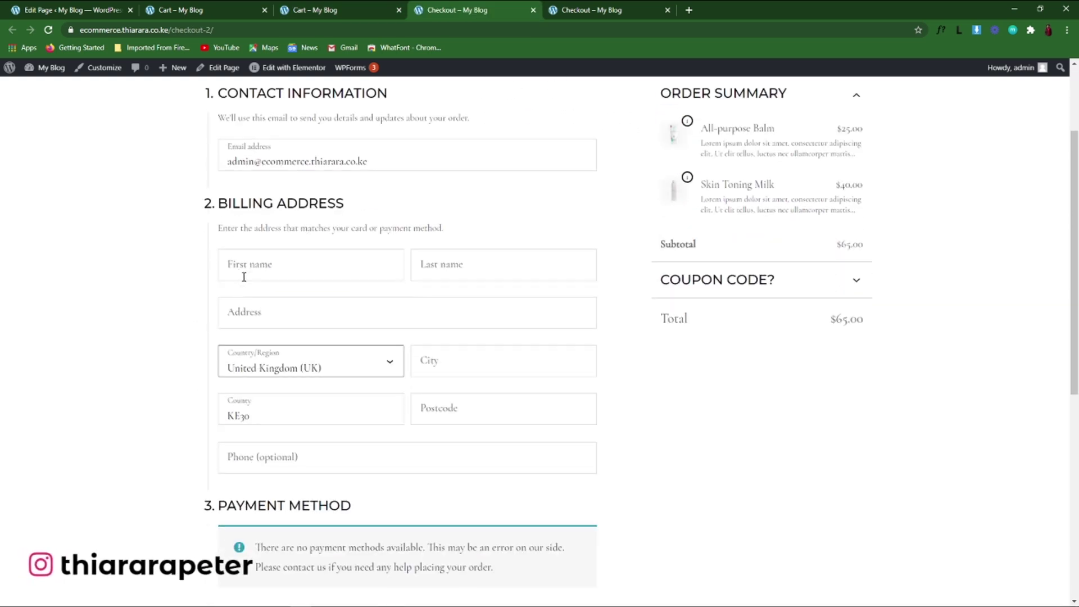
scroll(267, 284, "up", 2)
left_click(417, 294)
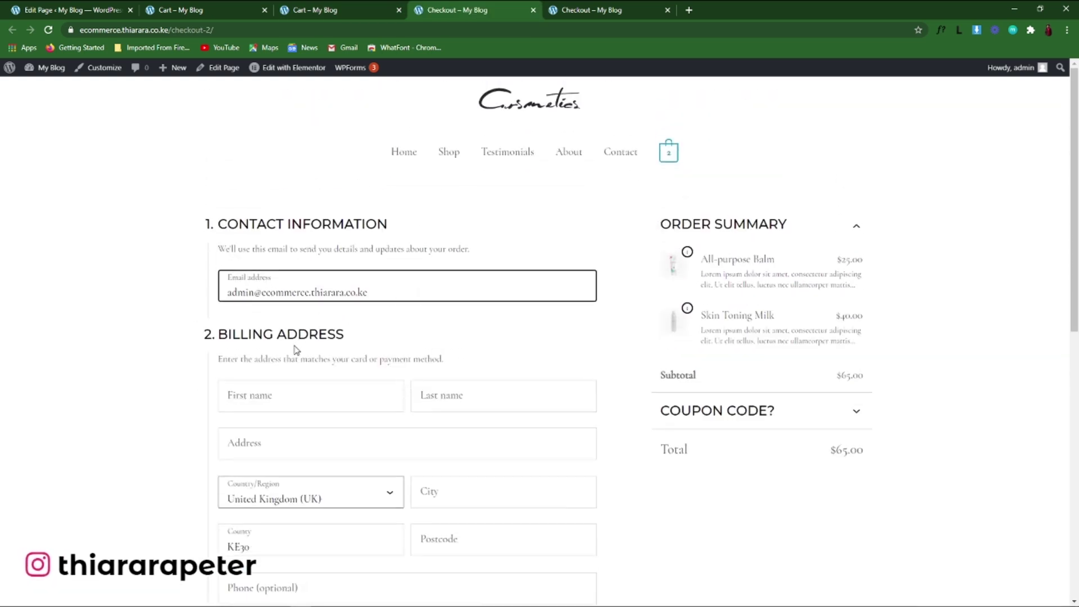
scroll(296, 349, "down", 2)
left_click_drag(214, 198, 239, 230)
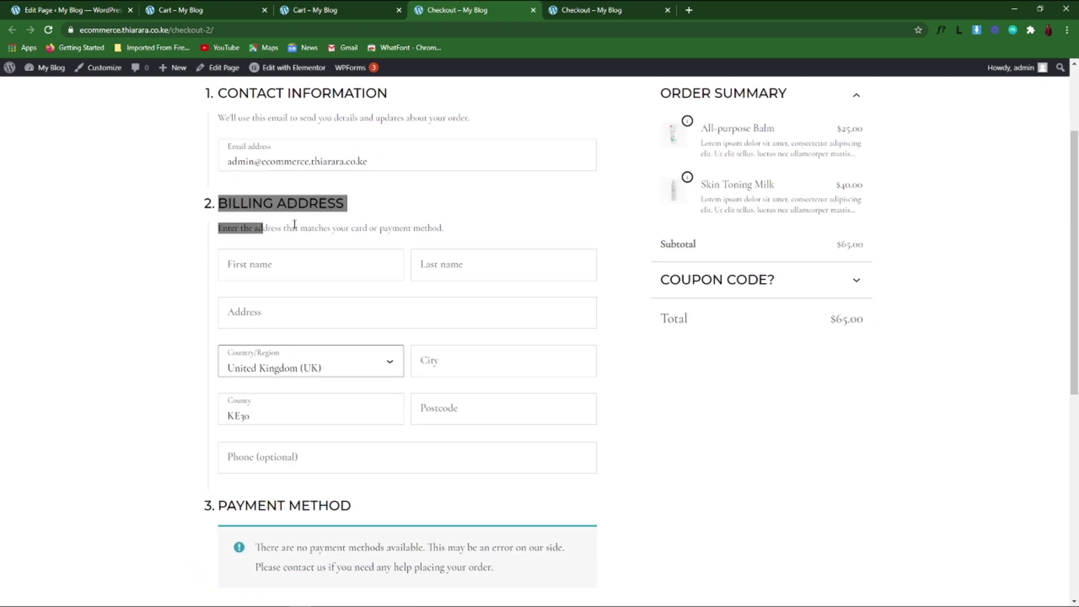
left_click(398, 212)
- Examine the payment method section of the live checkout page
scroll(349, 261, "down", 2)
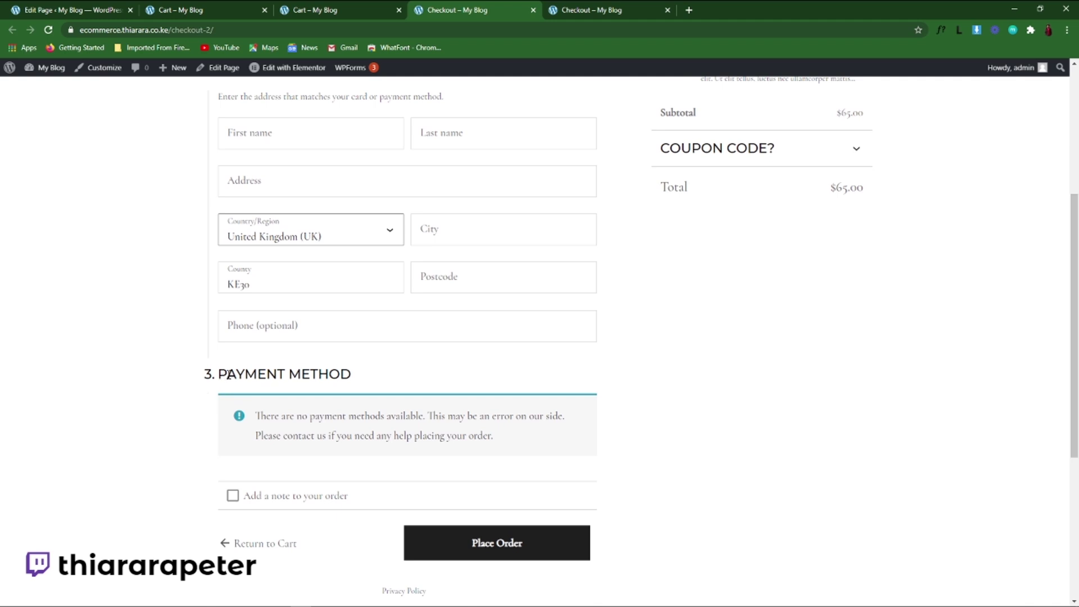
scroll(359, 386, "up", 2)
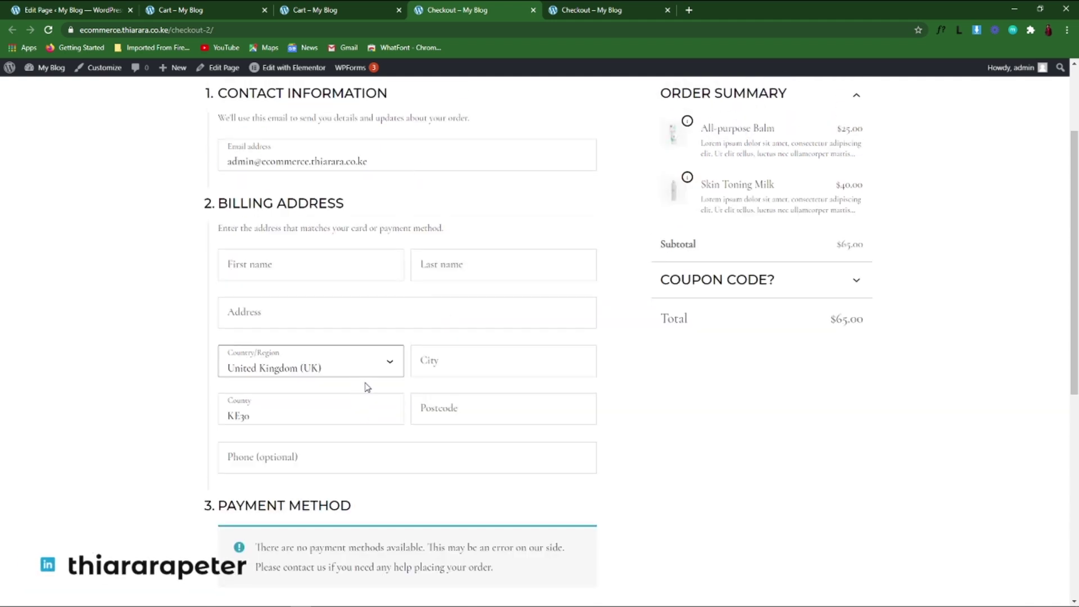
scroll(366, 387, "down", 2)
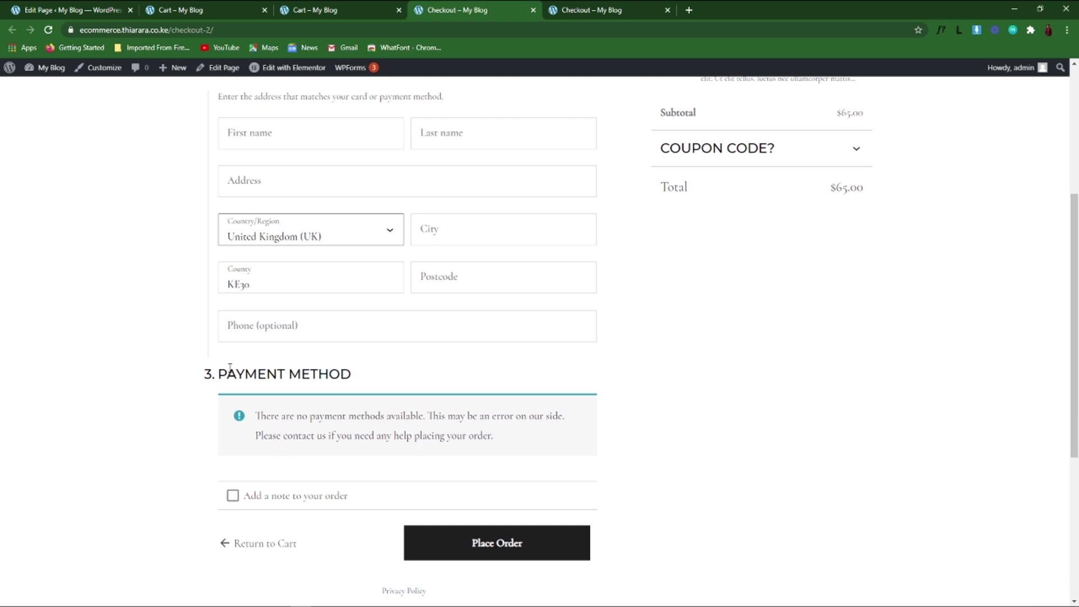
left_click_drag(218, 376, 309, 417)
left_click(448, 370)
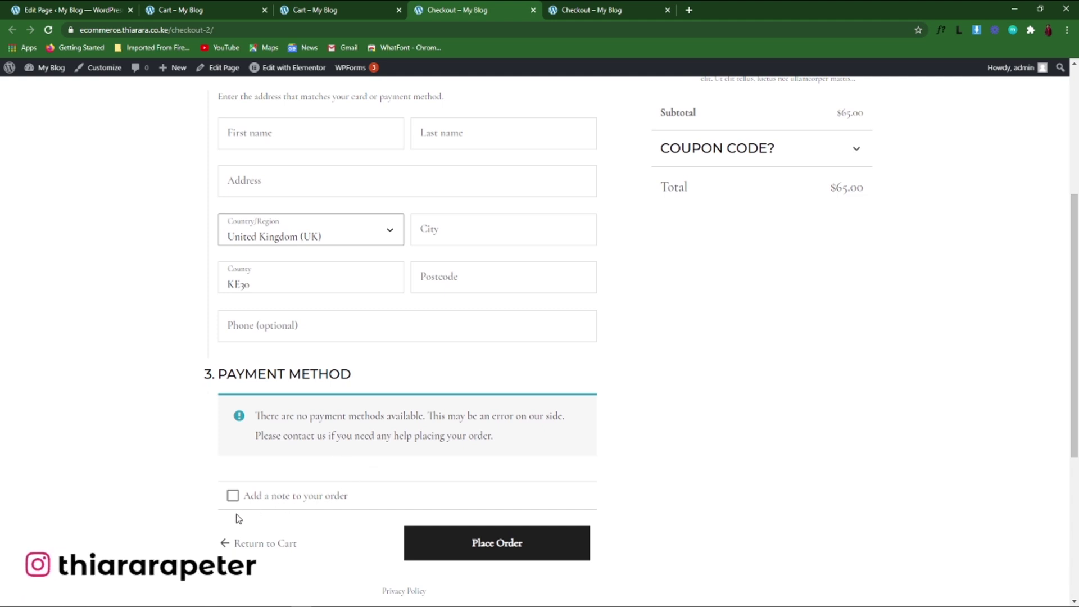
- Try the option to add a note to the order on the live checkout, turning it off again
left_click(232, 497)
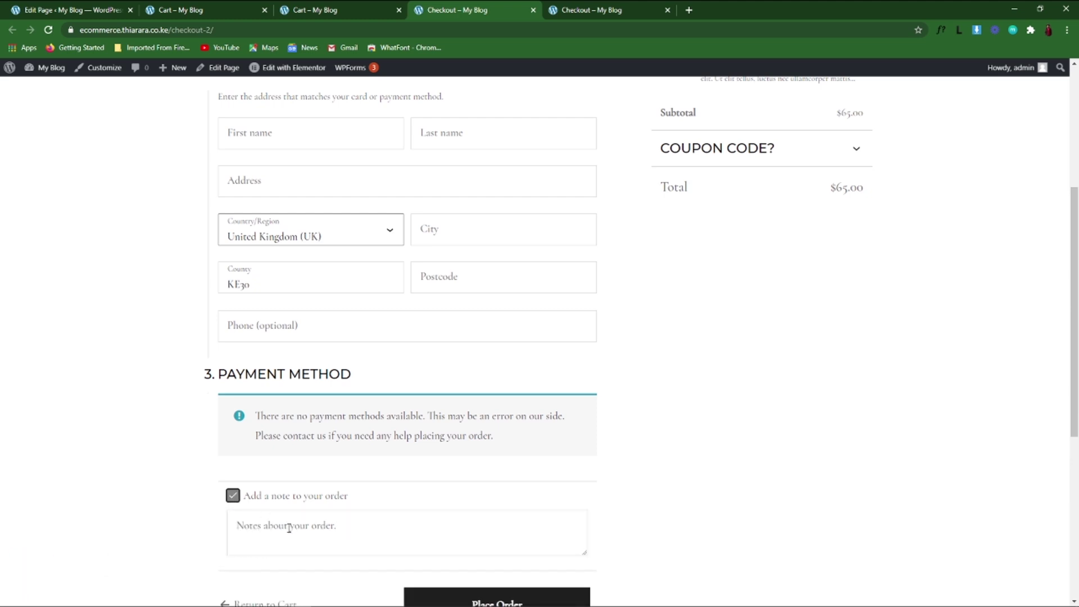
scroll(285, 506, "down", 5)
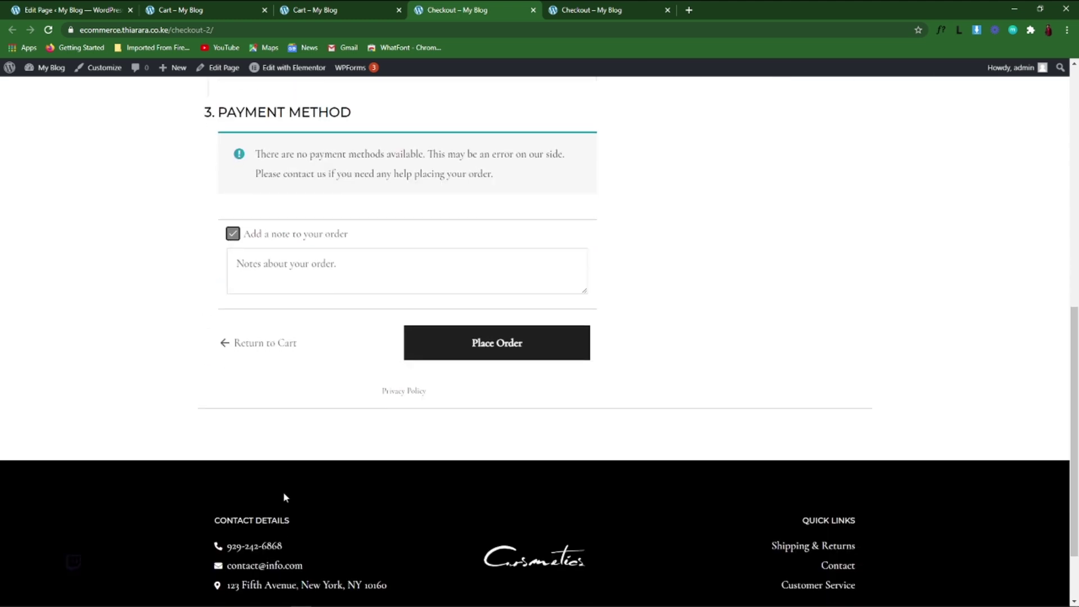
left_click(233, 233)
scroll(503, 293, "up", 2)
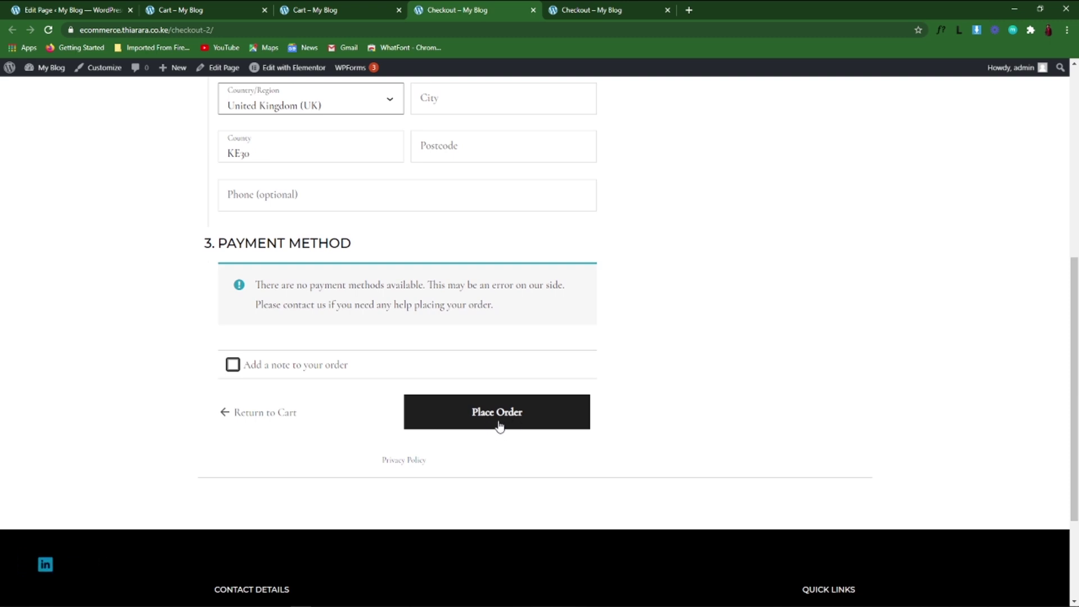
- Examine the order summary of the live checkout page
scroll(539, 348, "up", 6)
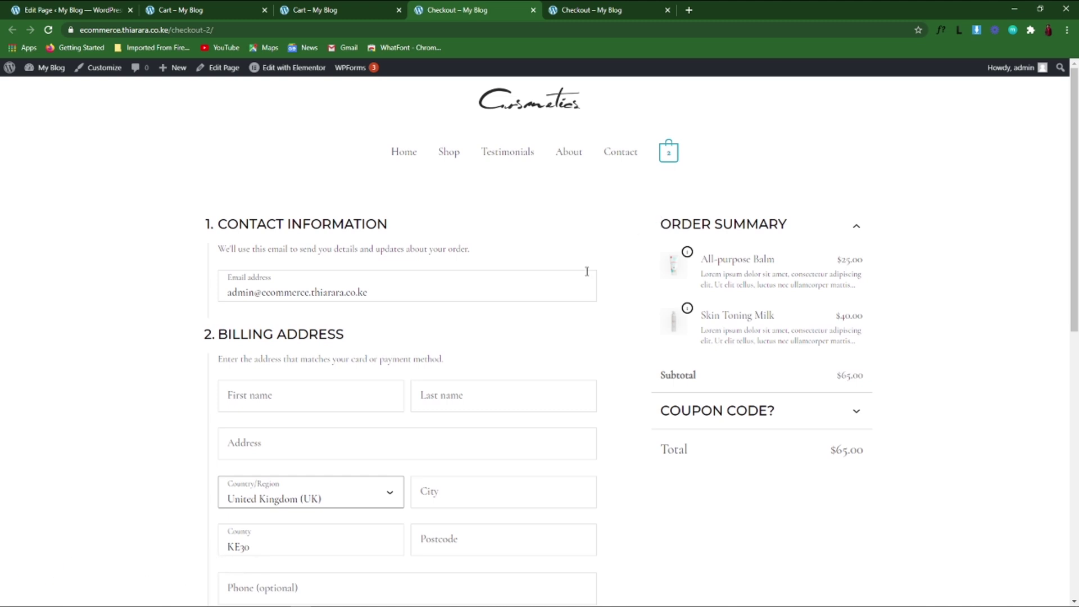
left_click_drag(650, 197, 650, 305)
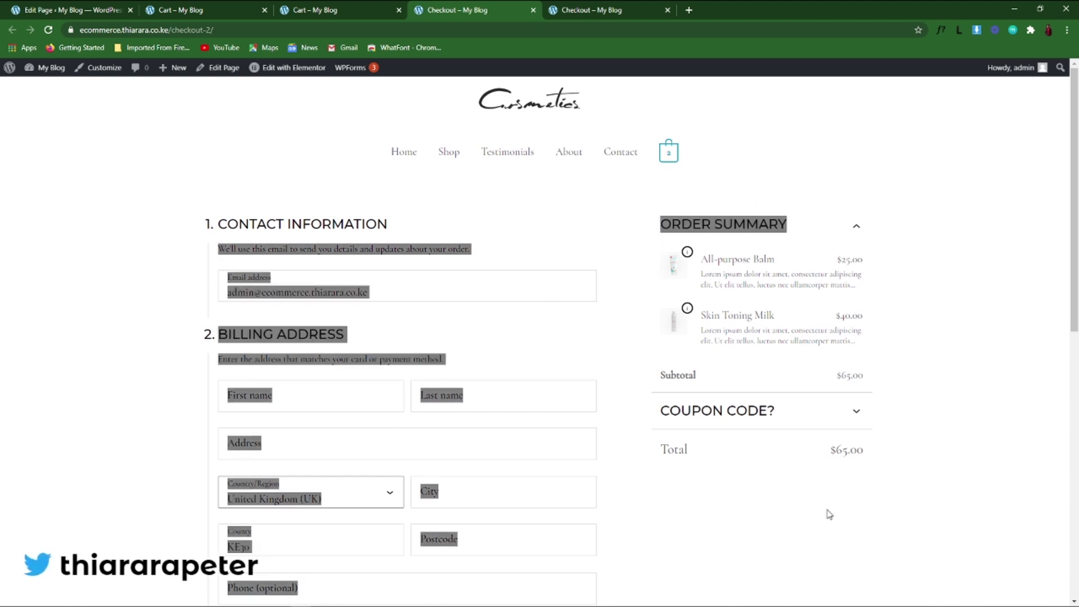
left_click(740, 180)
- Compare the old shortcode checkout page with the new block-based checkout, including their form fields and order notes
left_click(628, 9)
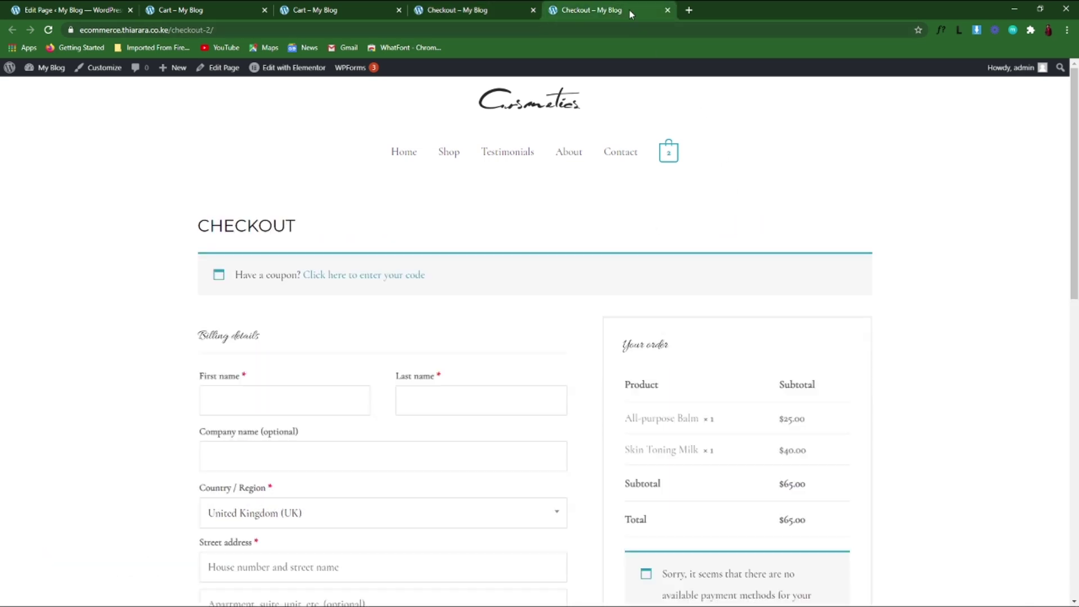
scroll(744, 151, "down", 2)
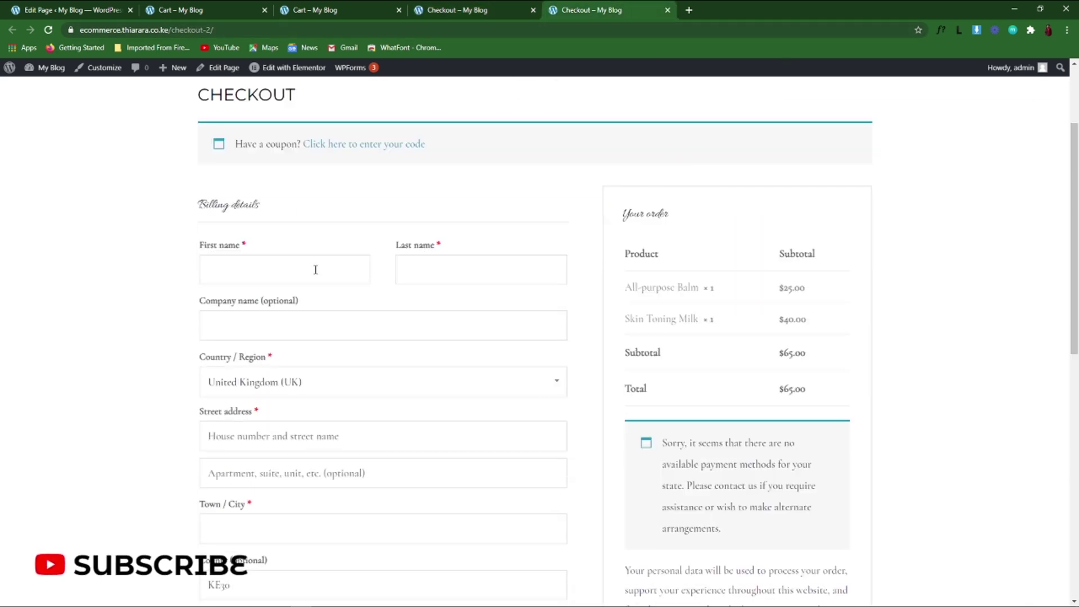
scroll(329, 278, "down", 8)
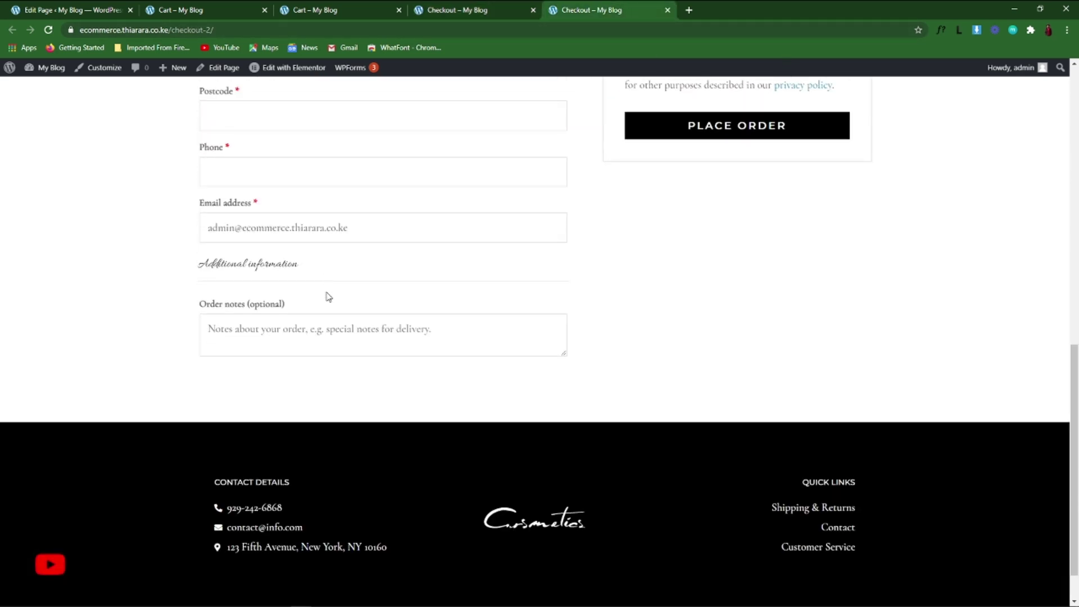
scroll(328, 298, "up", 2)
scroll(328, 302, "up", 4)
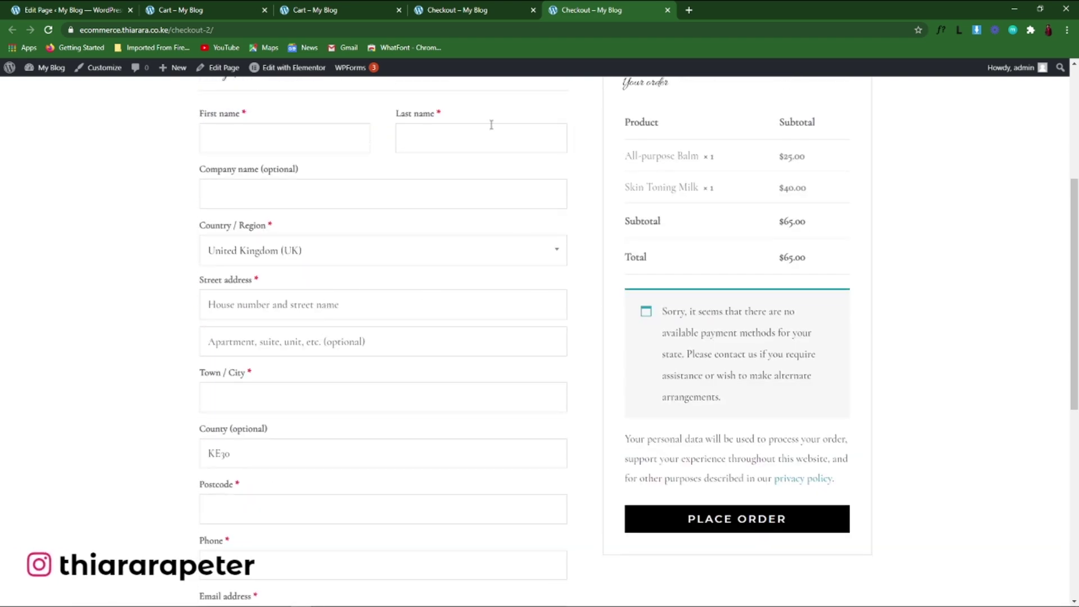
left_click(462, 9)
scroll(341, 278, "down", 7)
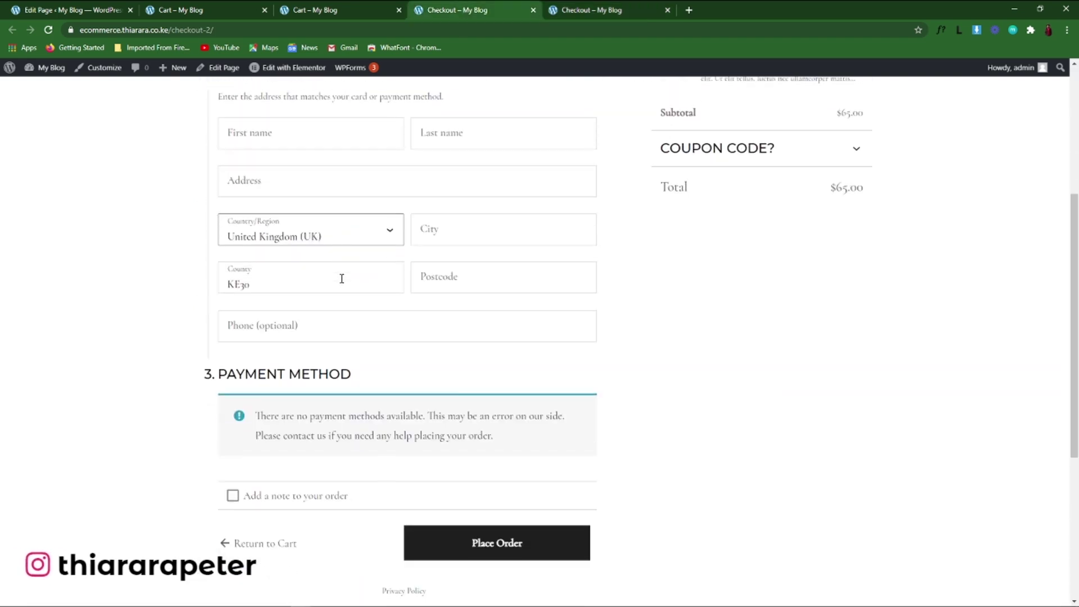
scroll(475, 367, "up", 7)
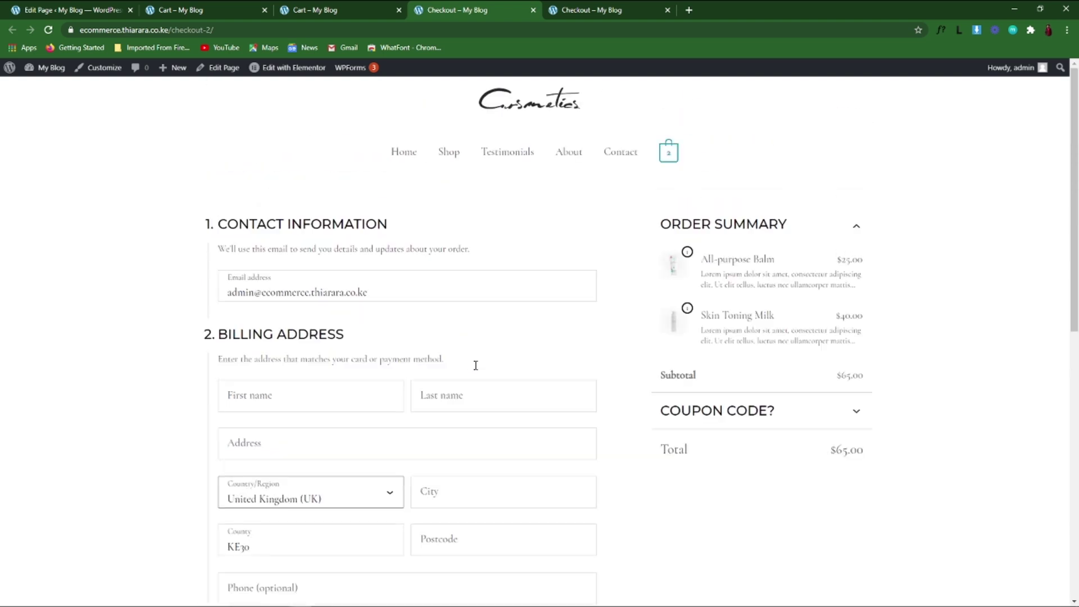
scroll(540, 357, "down", 2)
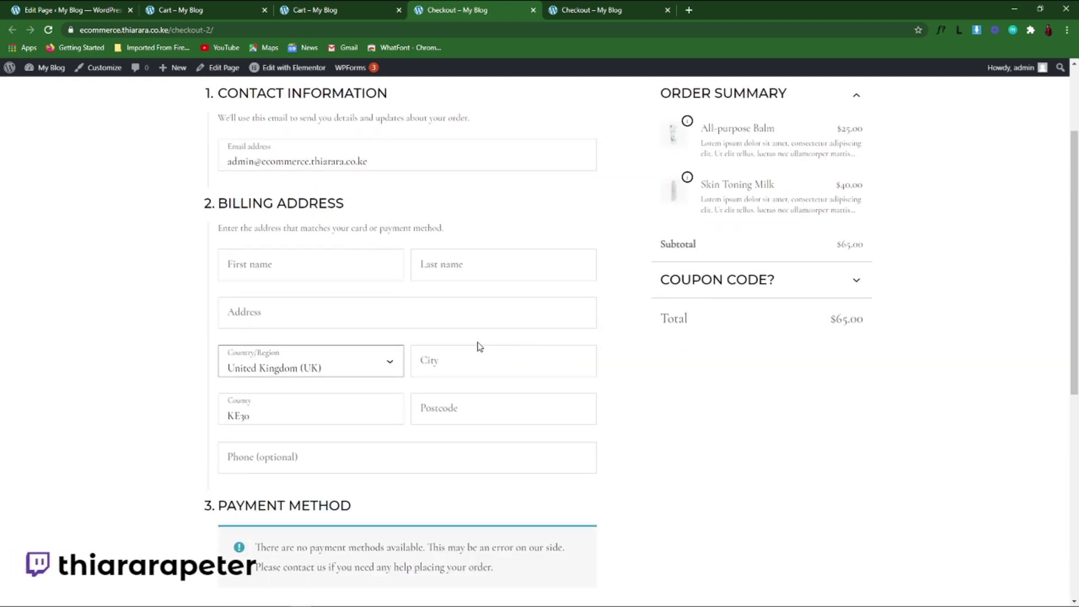
scroll(578, 405, "up", 2)
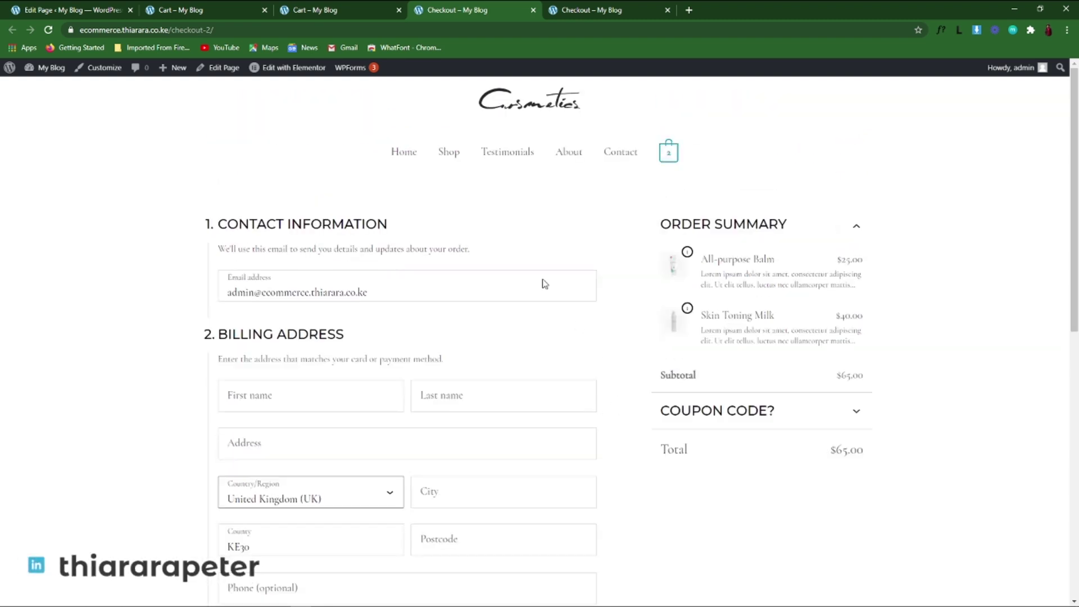
- Leave the Checkout page editor and visit the store's live homepage
left_click(687, 10)
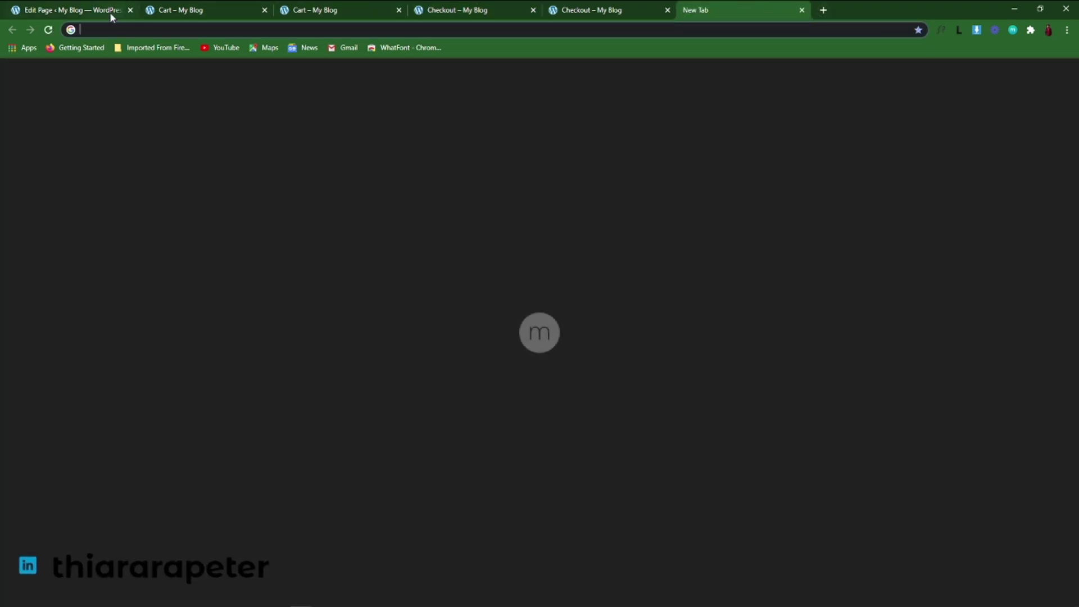
left_click(801, 10)
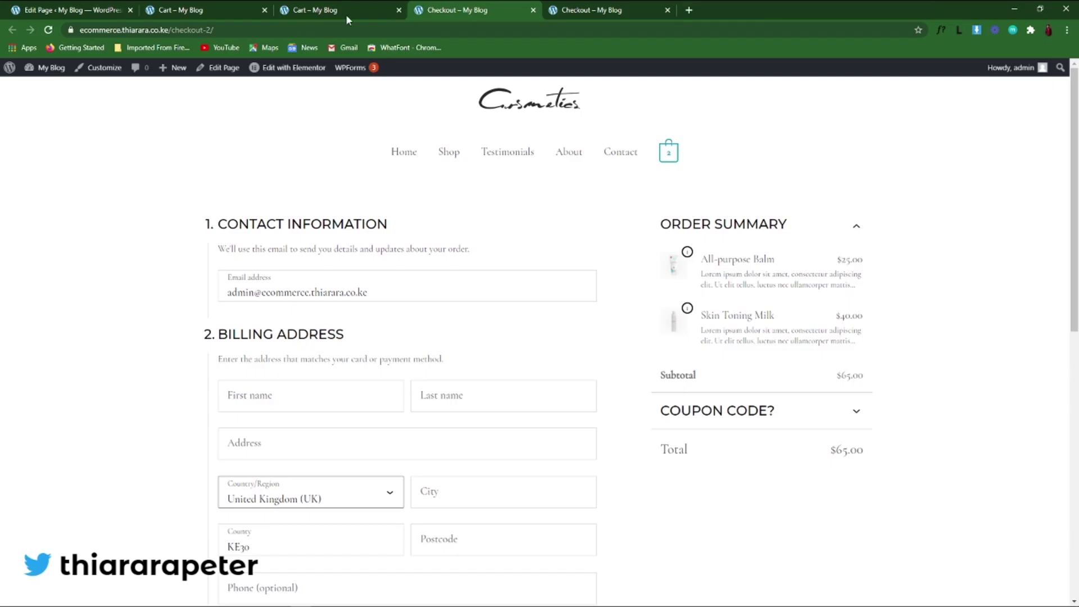
left_click(65, 10)
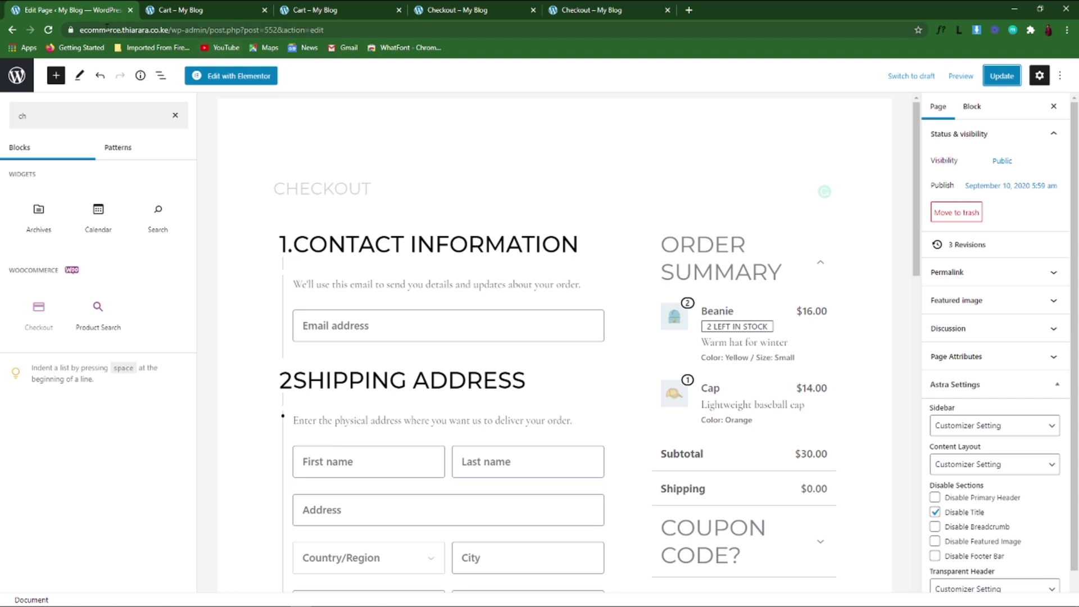
left_click(15, 74)
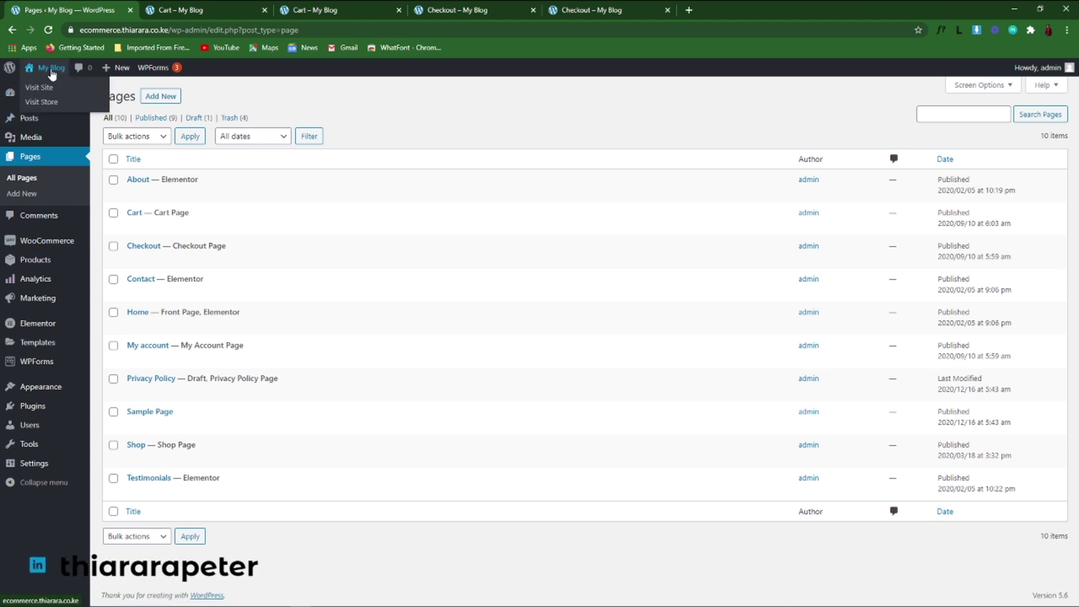
left_click(38, 90)
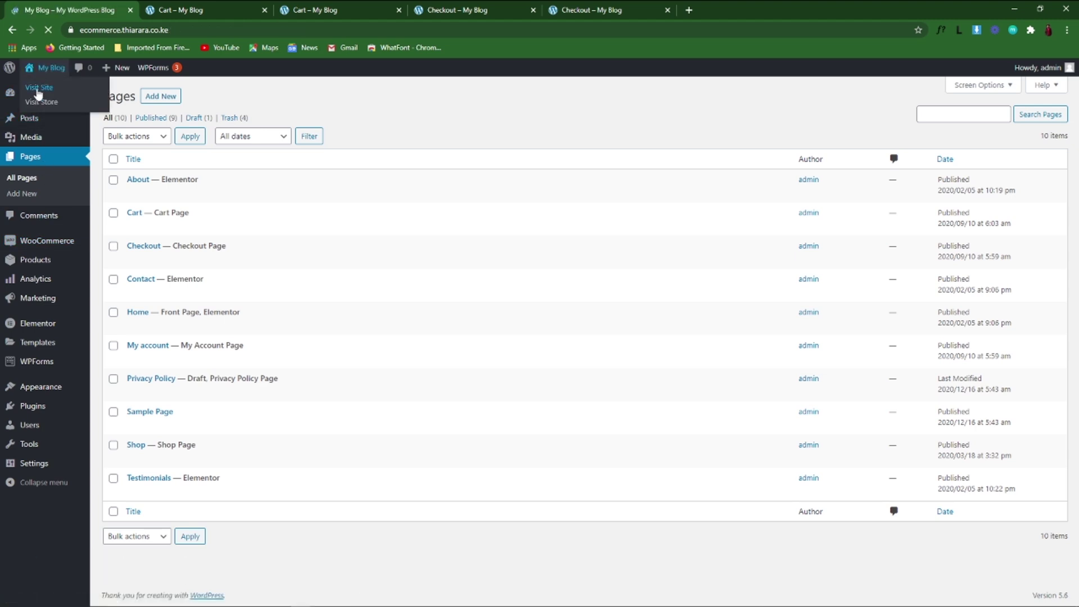
scroll(501, 256, "down", 4)
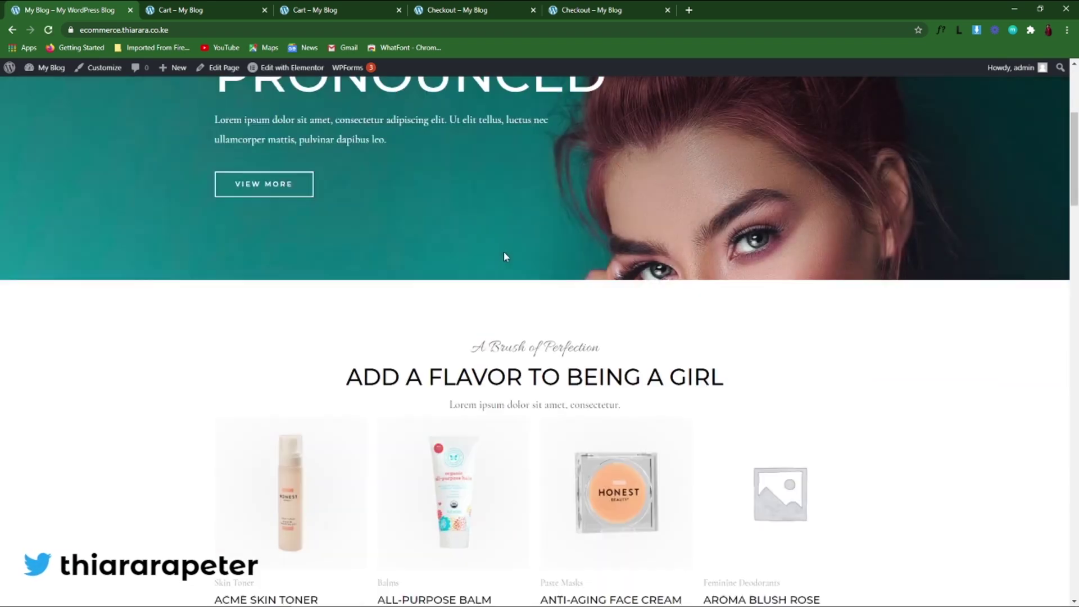
scroll(503, 257, "up", 5)
- View the cart from the homepage's header cart and proceed to the checkout
mouse_move(668, 158)
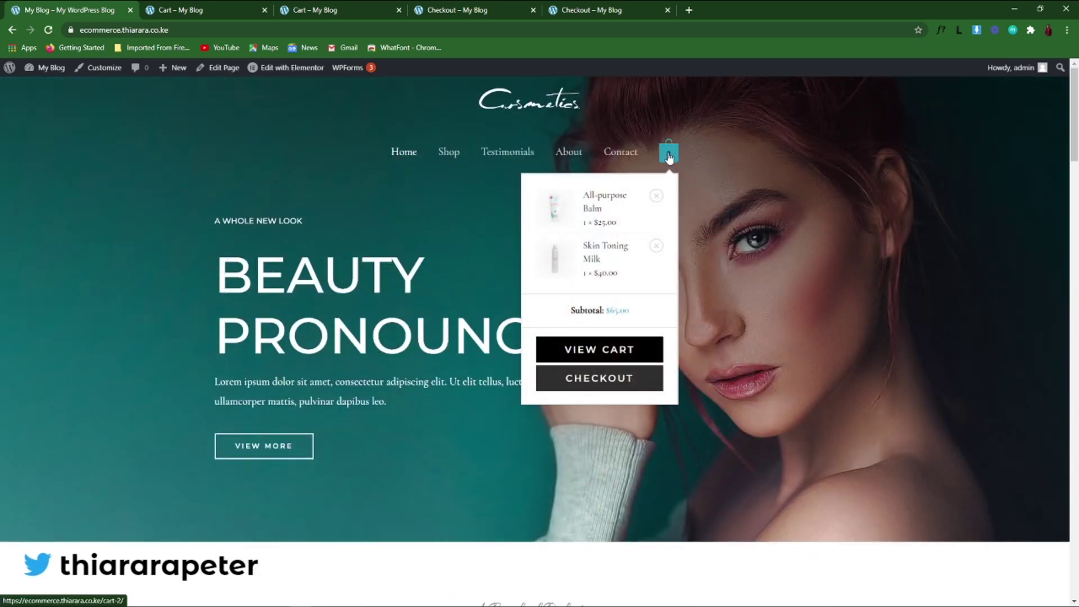
left_click(597, 351)
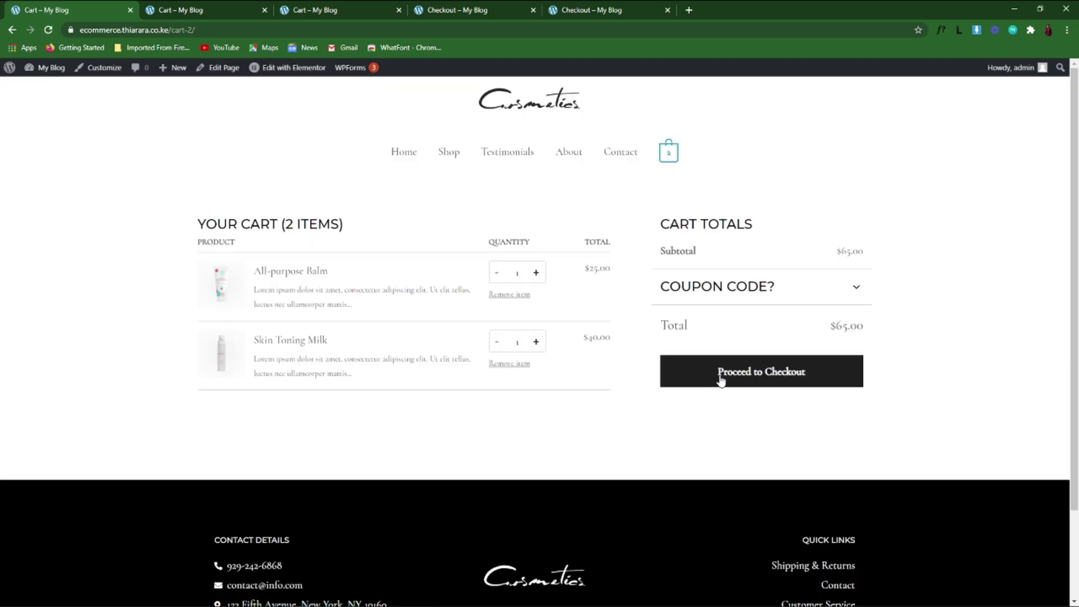
left_click(720, 381)
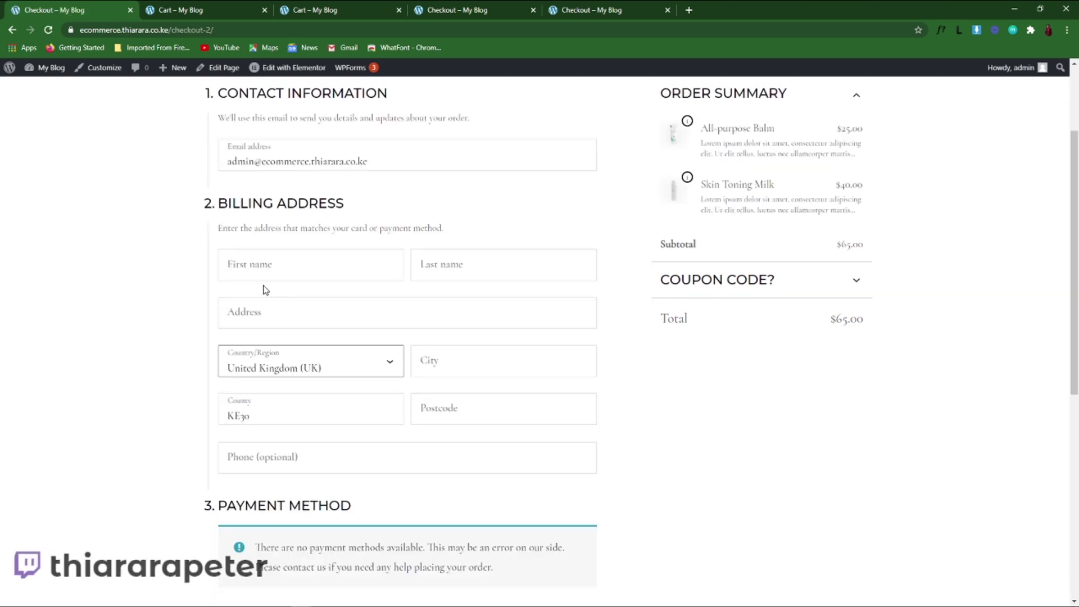
- Test the live checkout form's validation by placing the order with the required billing address fields left empty
left_click(290, 267)
left_click(508, 275)
left_click(286, 303)
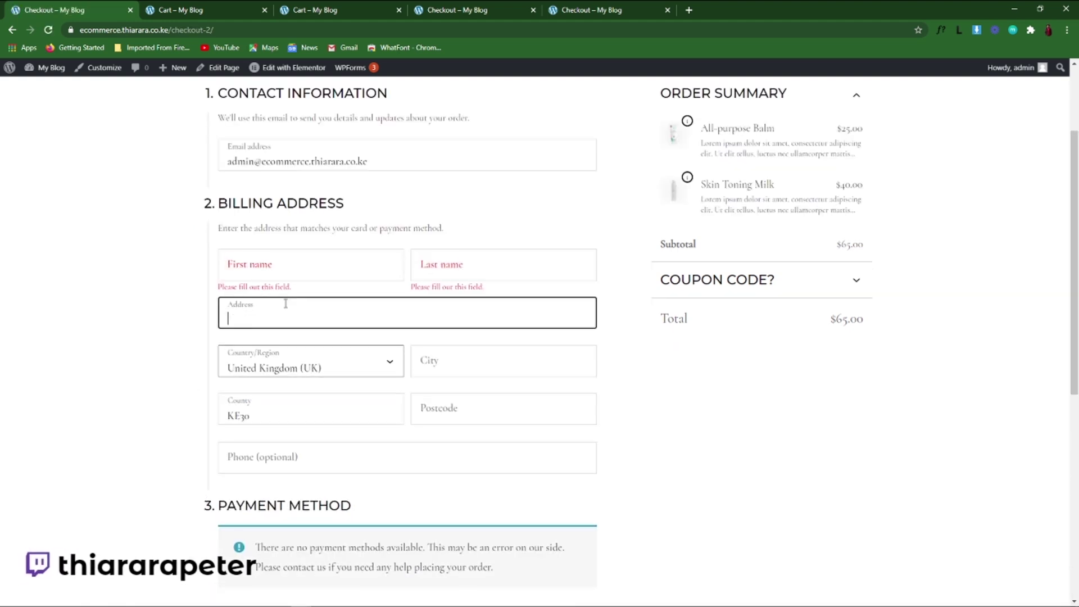
scroll(260, 298, "down", 5)
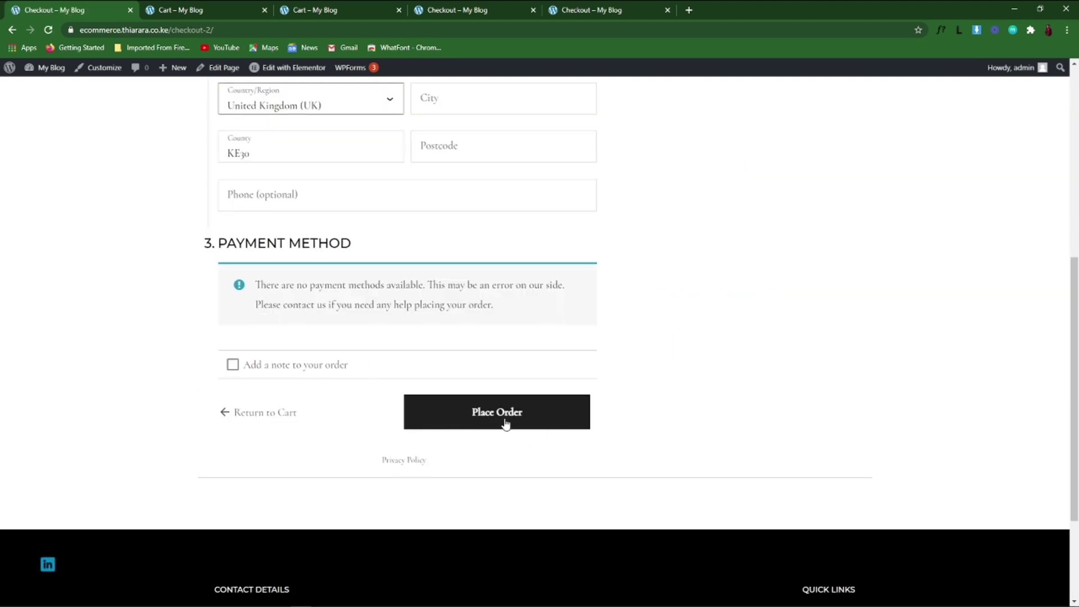
left_click(487, 414)
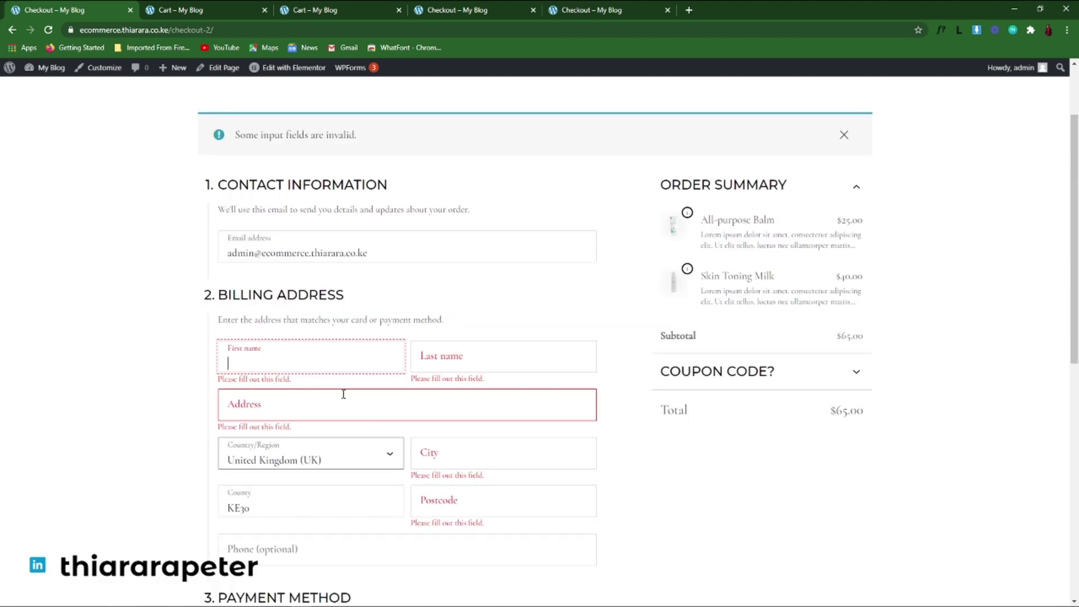
scroll(303, 372, "up", 2)
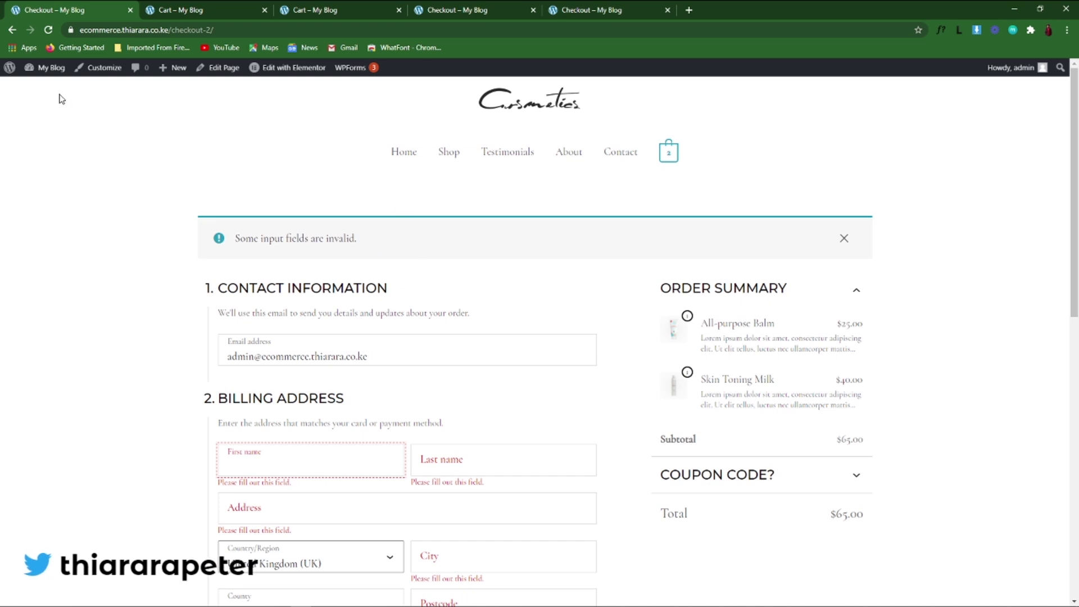
- Return to the WordPress dashboard and open the page setup in WooCommerce's advanced settings
mouse_move(45, 67)
left_click(37, 89)
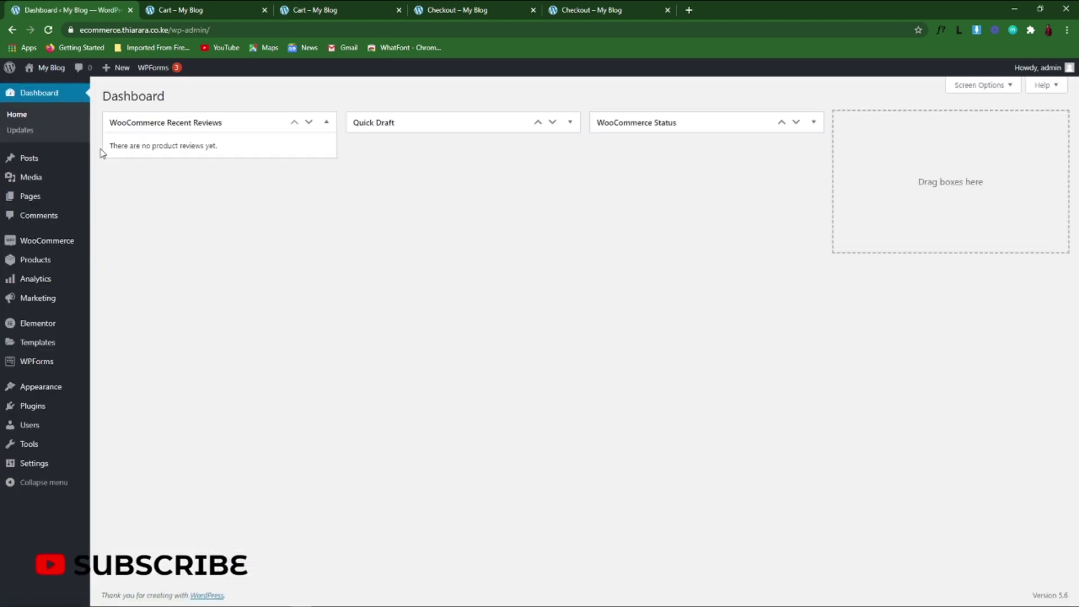
mouse_move(60, 248)
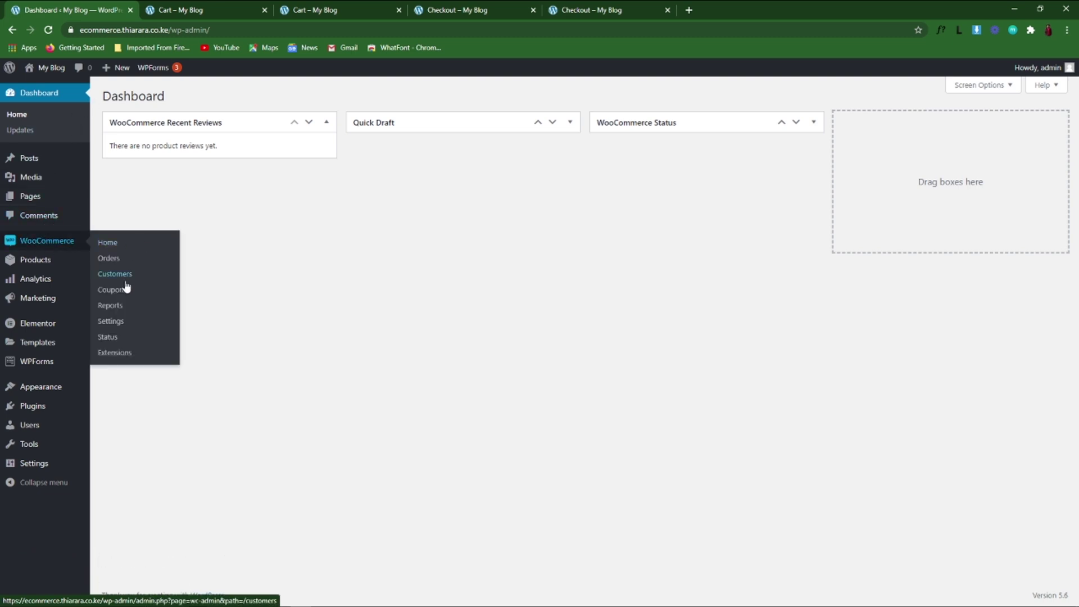
left_click(110, 321)
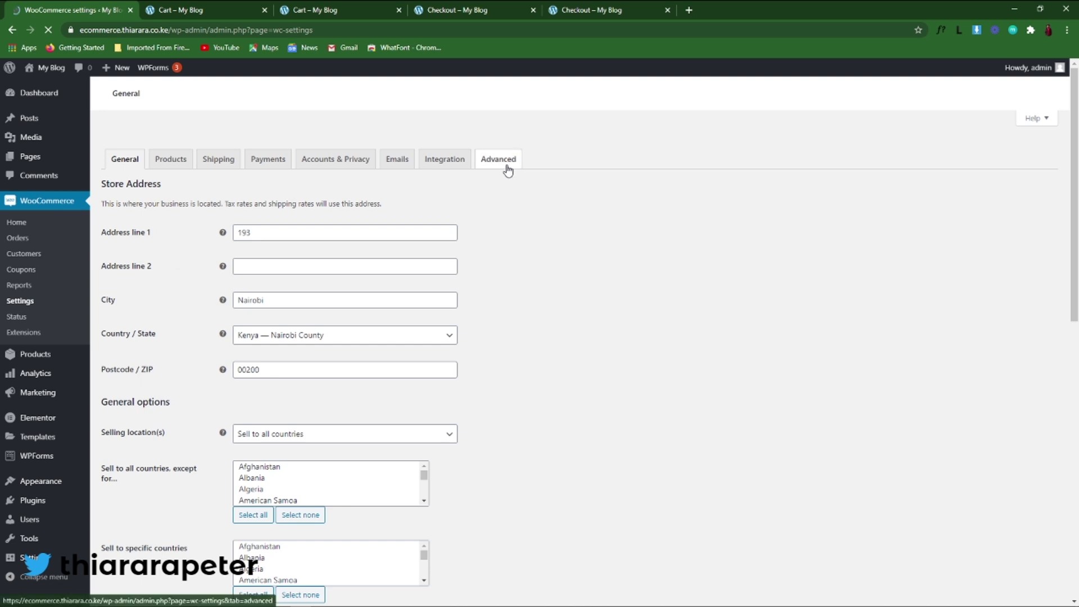
left_click(497, 159)
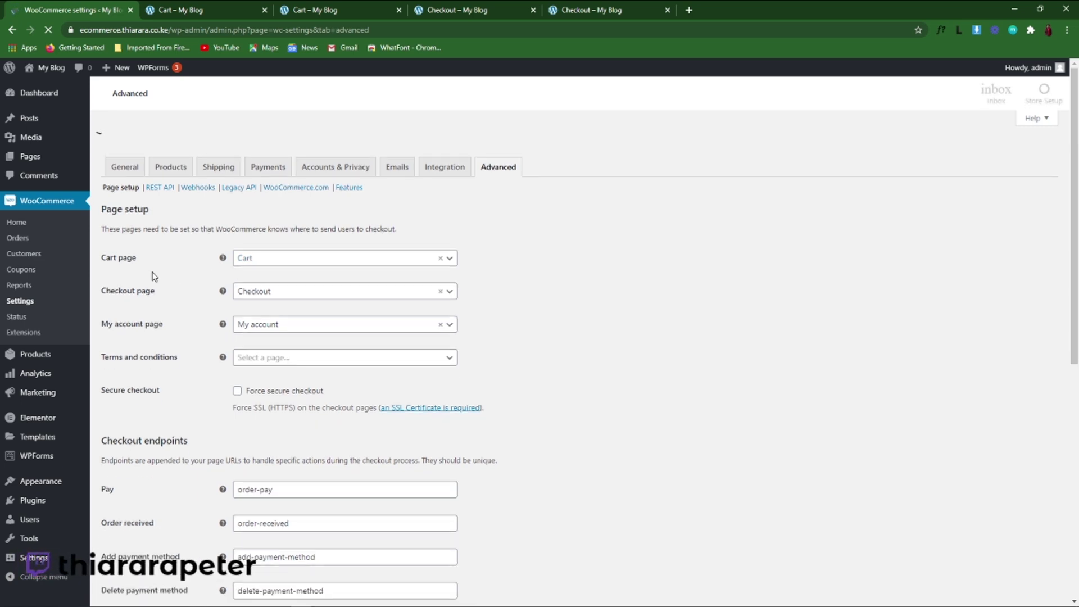
- Choose Cart as the store's cart page and Checkout as its checkout page, and save the settings
left_click(296, 236)
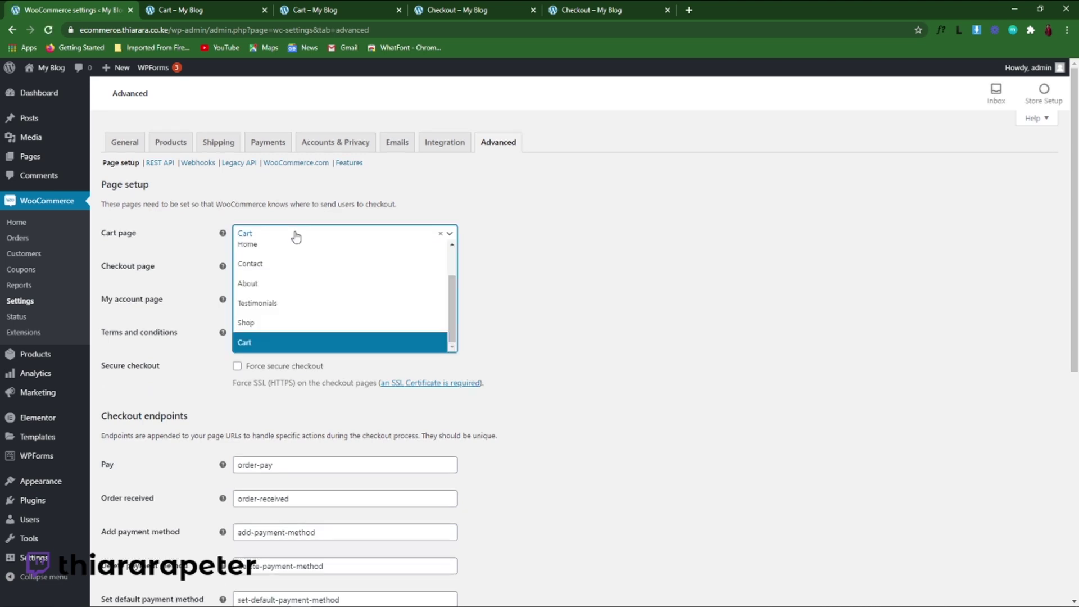
left_click(248, 343)
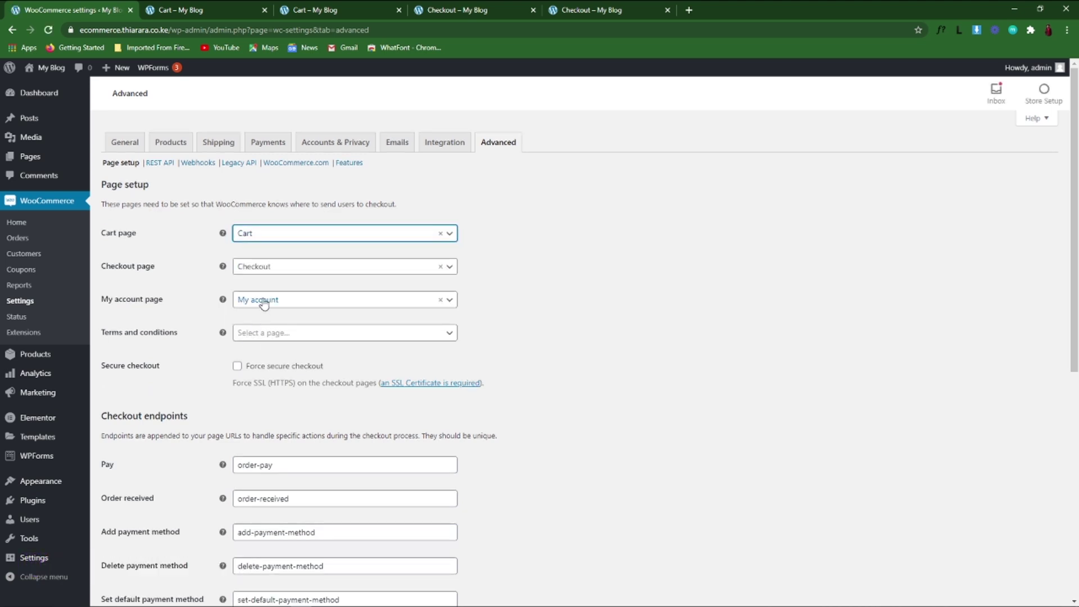
left_click(284, 273)
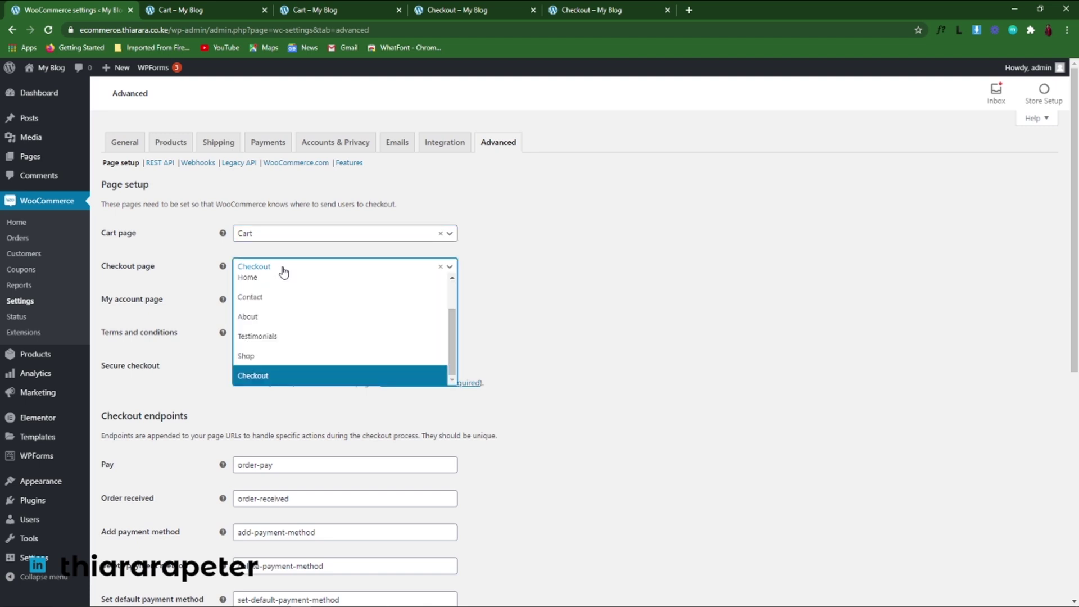
left_click(284, 270)
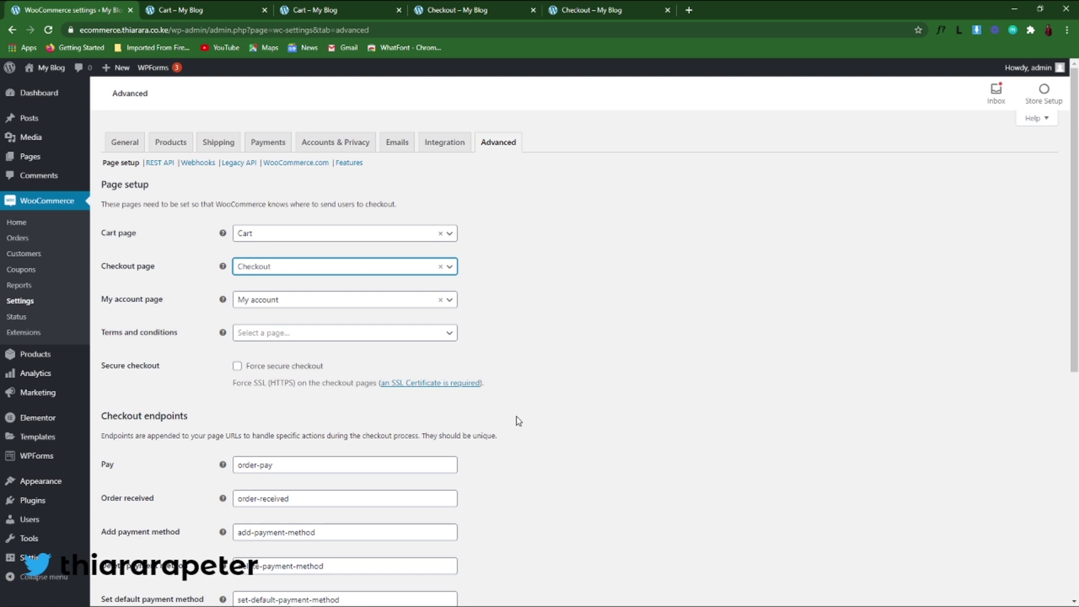
scroll(416, 433, "down", 7)
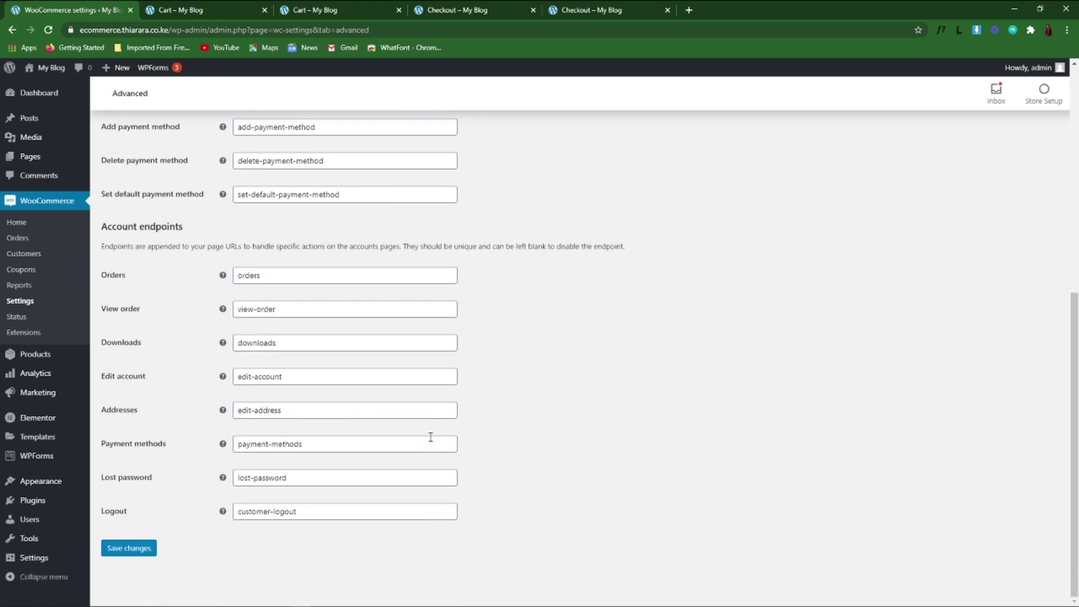
left_click(126, 548)
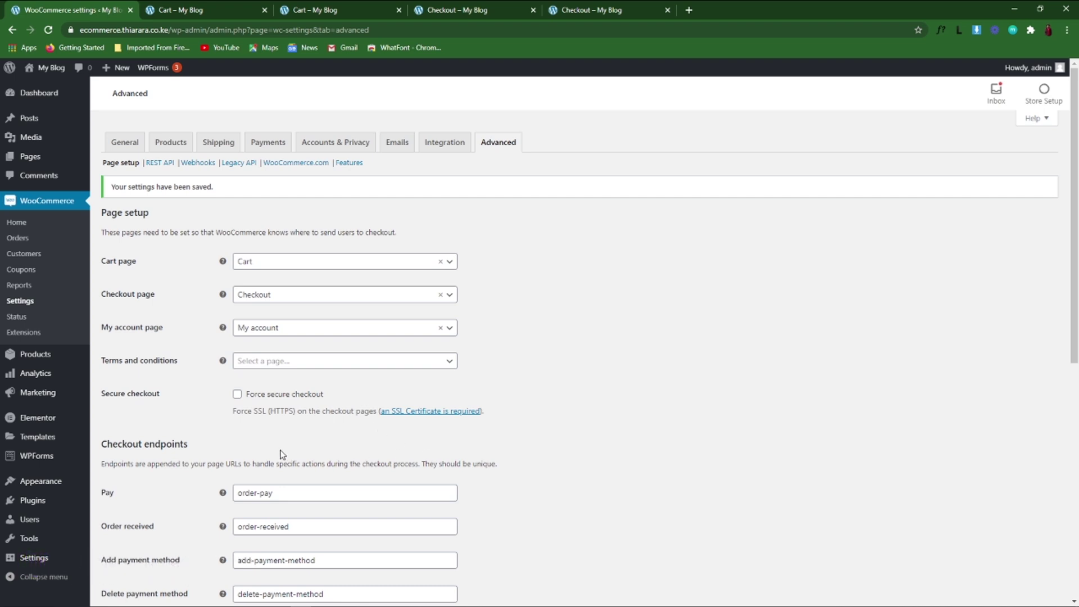
- Enable Force secure checkout in the page setup and save the changes
left_click(236, 395)
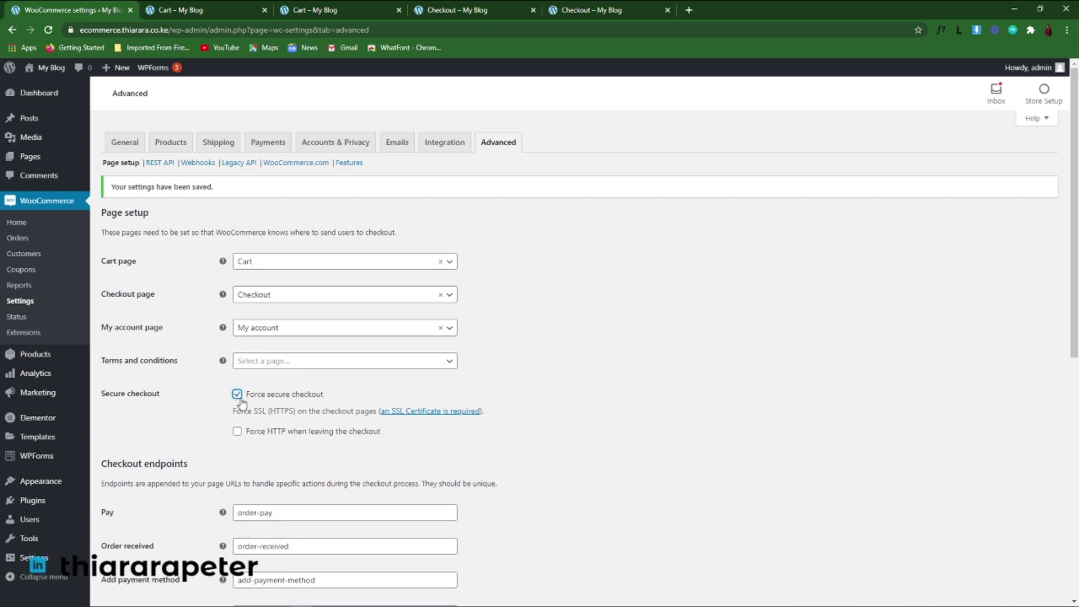
scroll(272, 440, "down", 8)
left_click(133, 549)
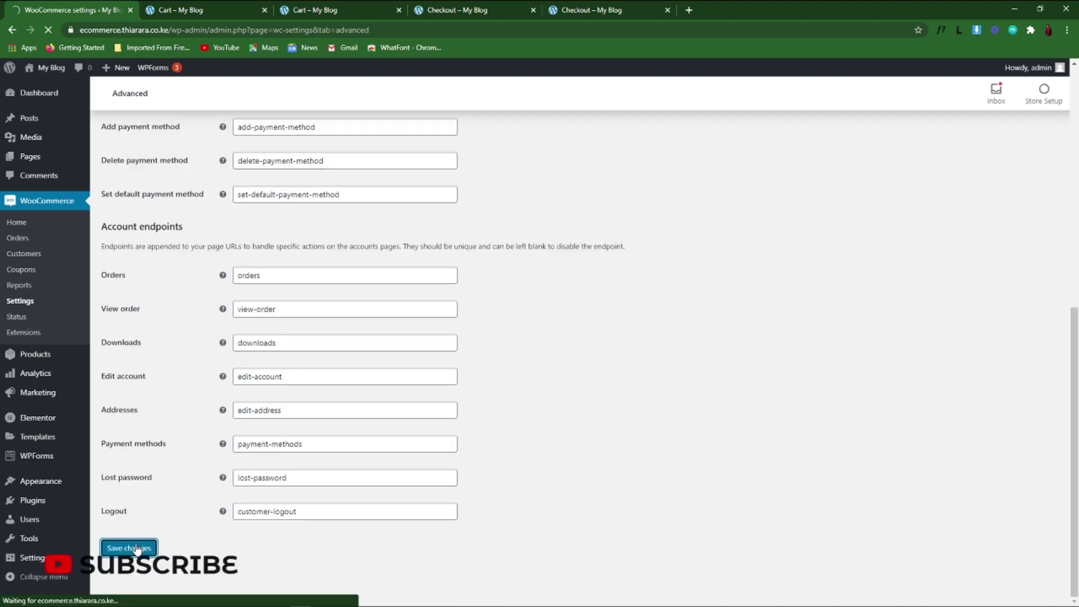